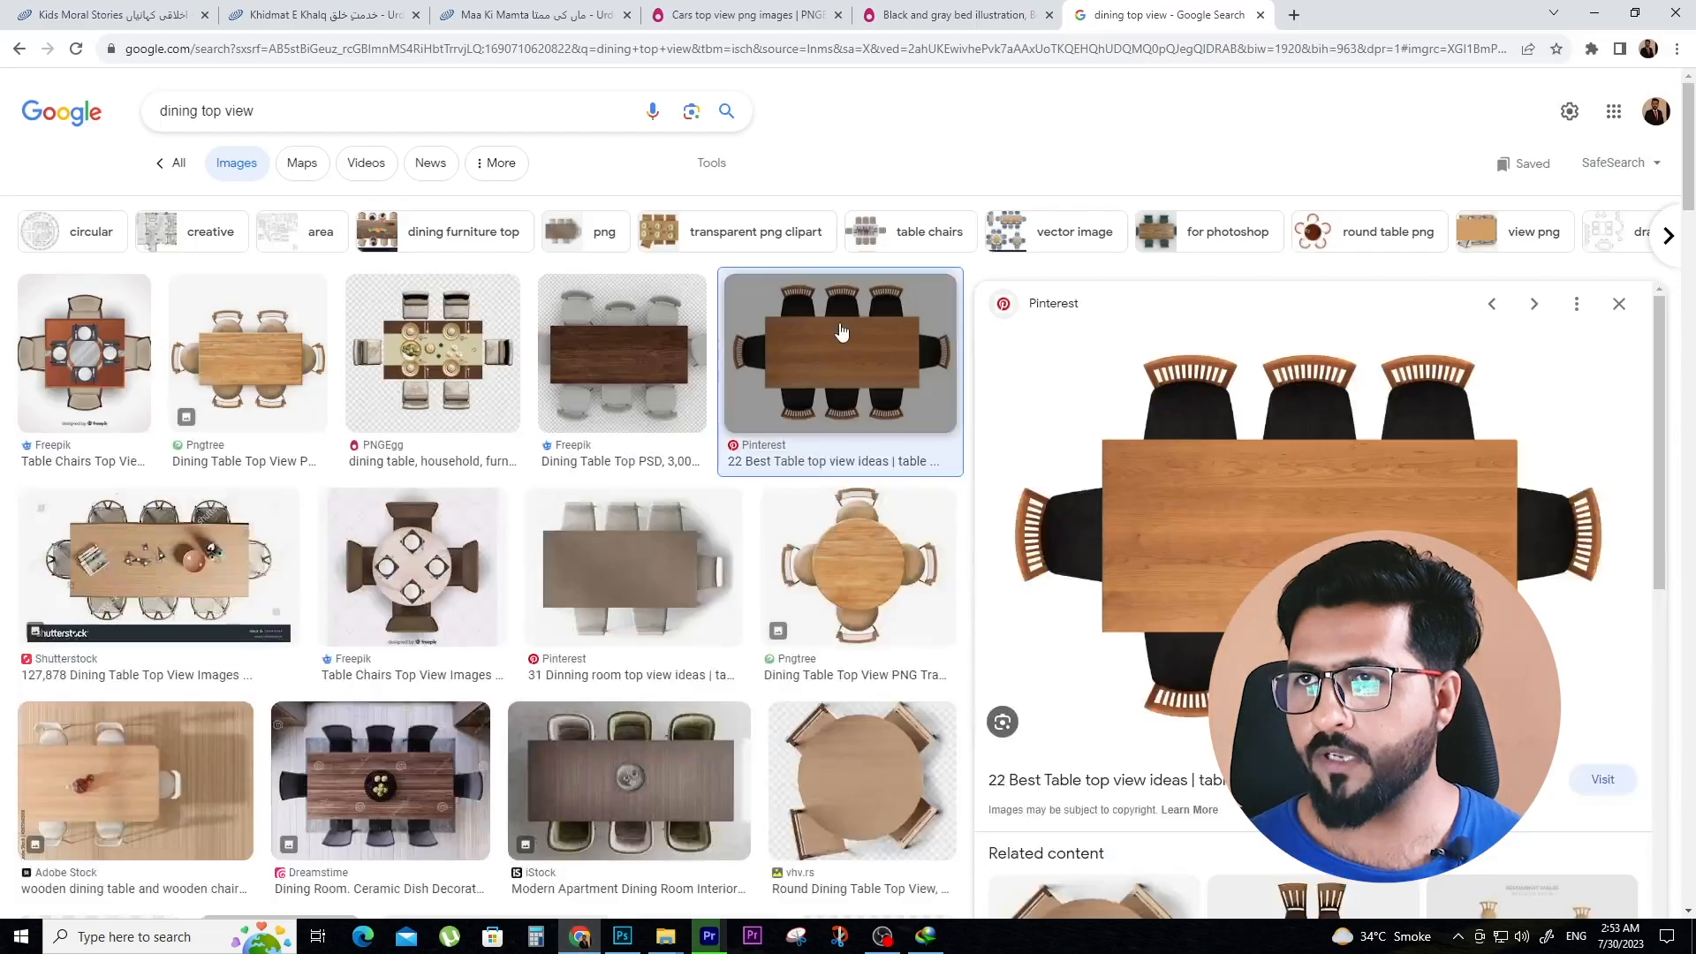
Return to the PNGEgg results for top-view cars and open the page of the red sedan image
click(750, 15)
scroll(569, 287, up, 4)
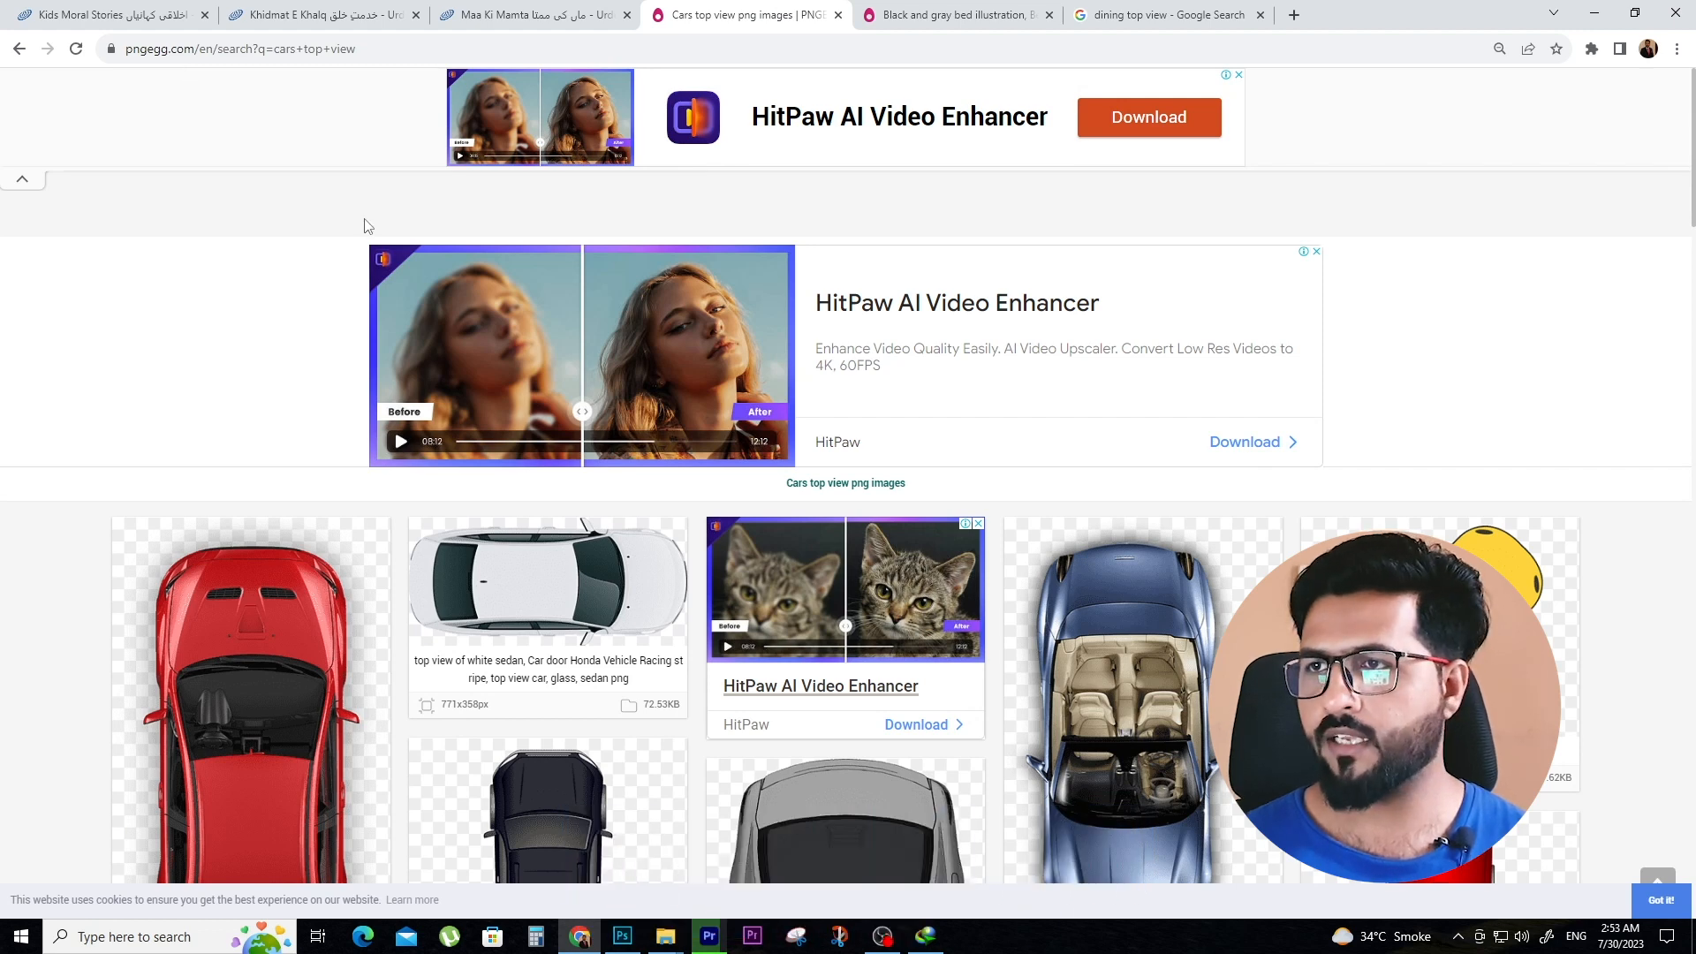
scroll(455, 250, down, 3)
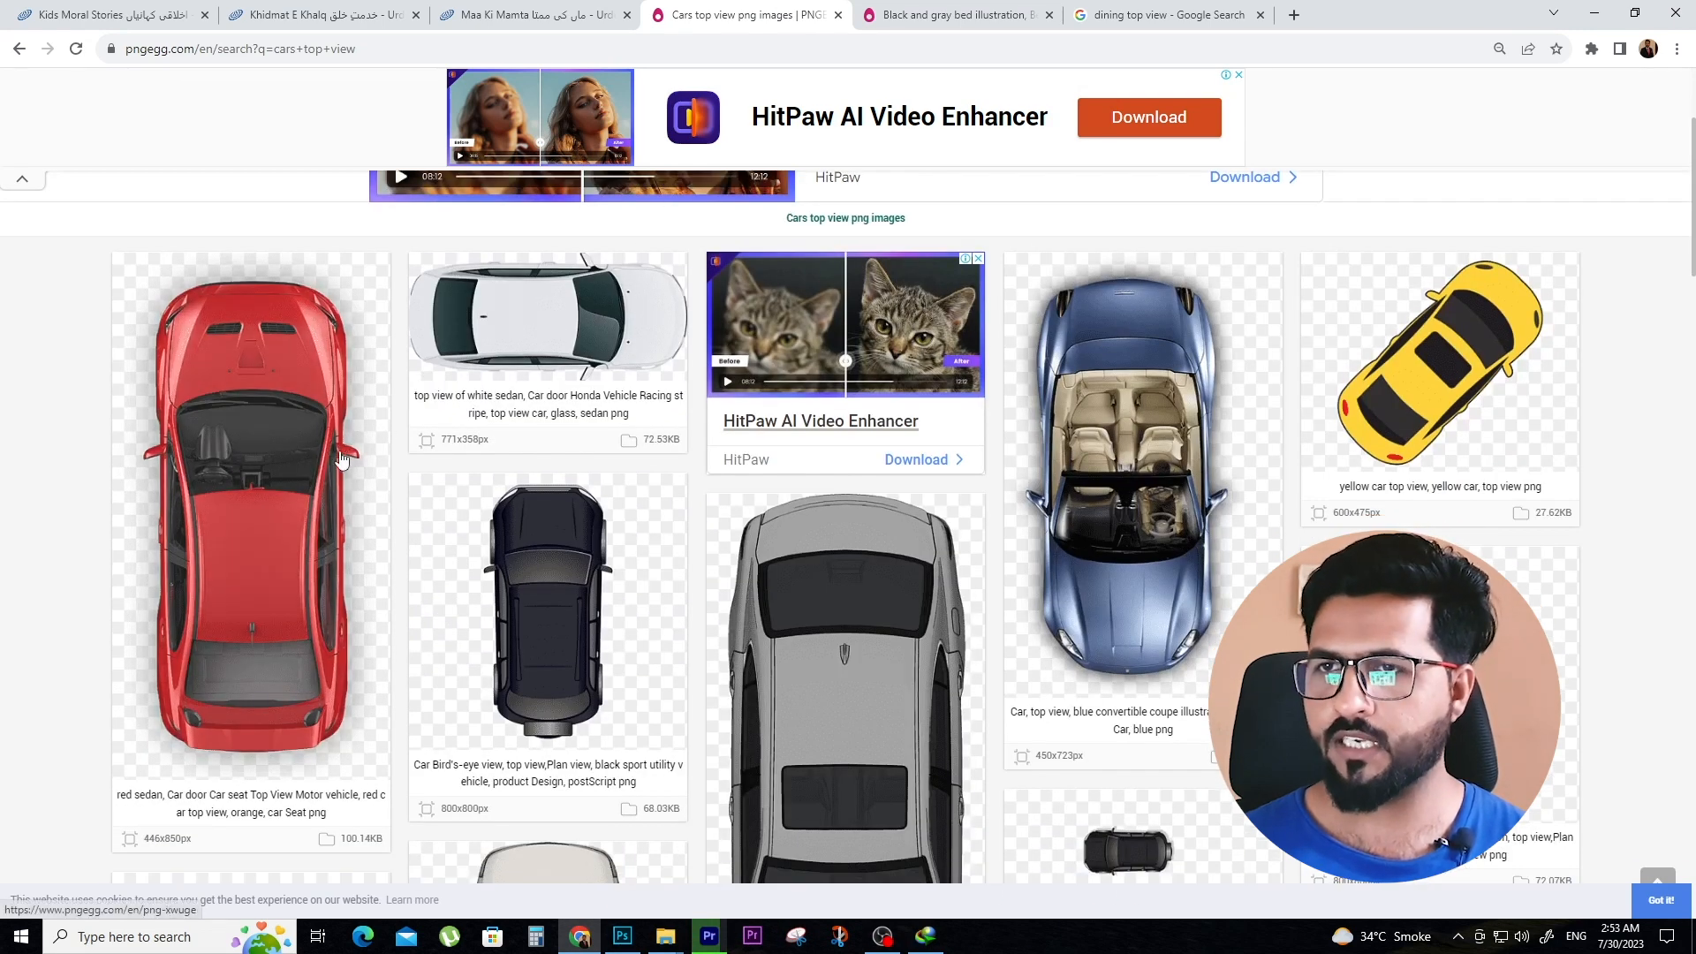
click(264, 557)
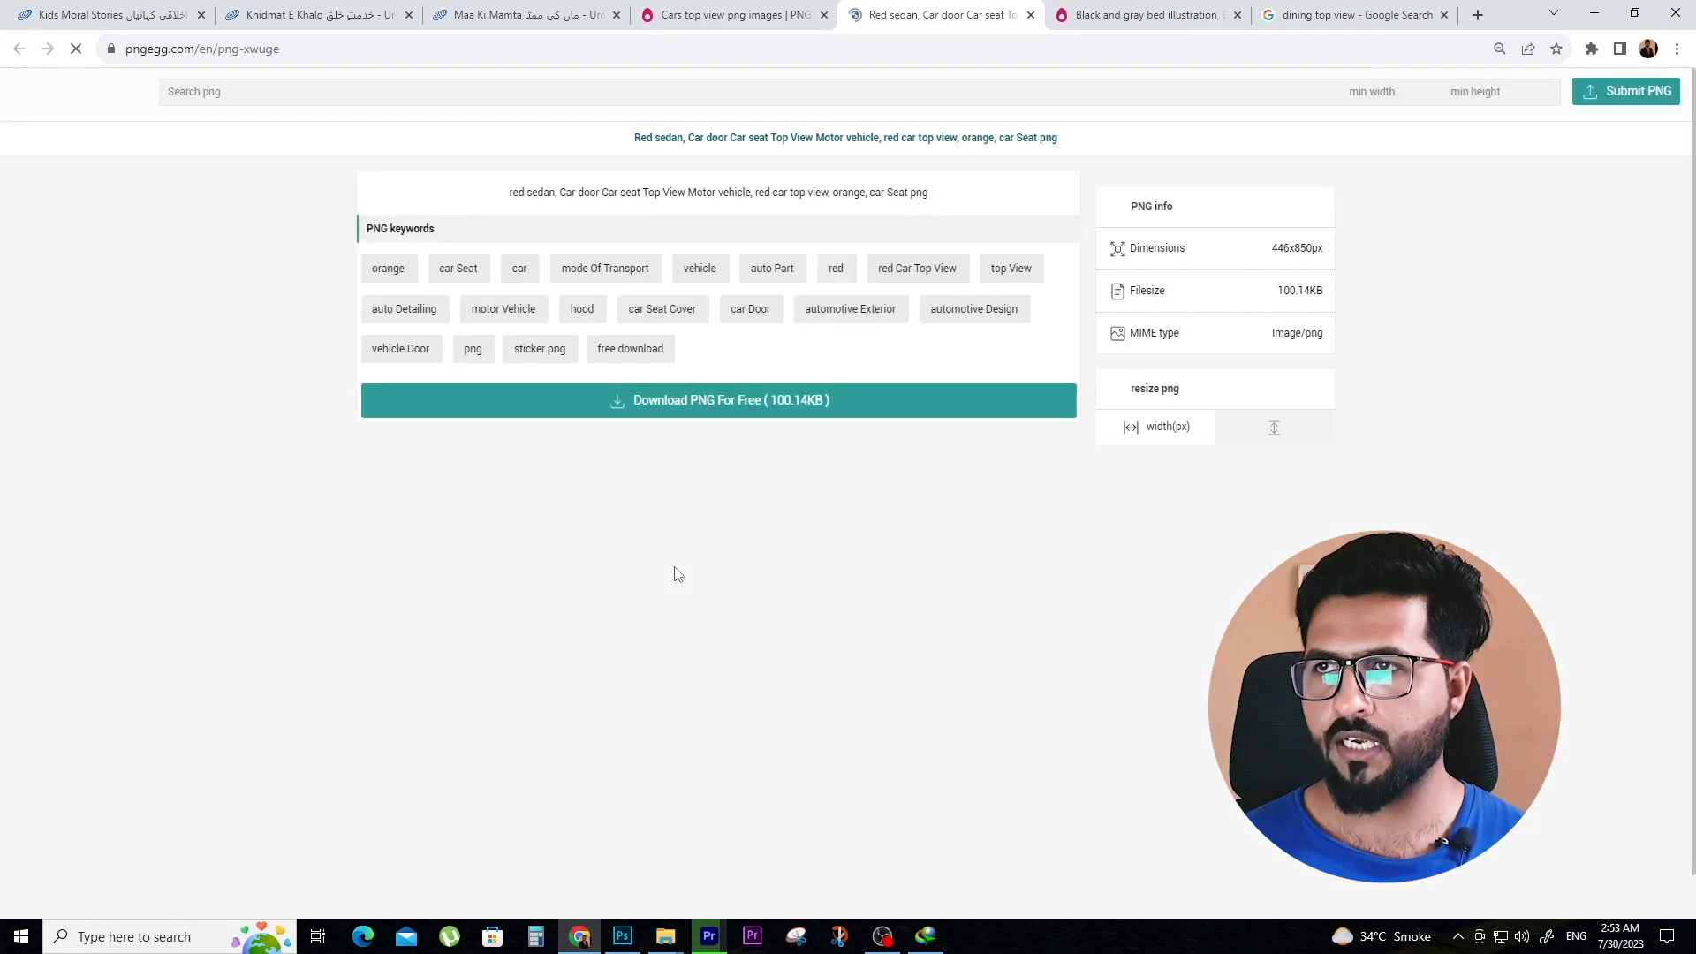
Download the red sedan PNG for free and complete the human verification challenge
scroll(558, 518, down, 8)
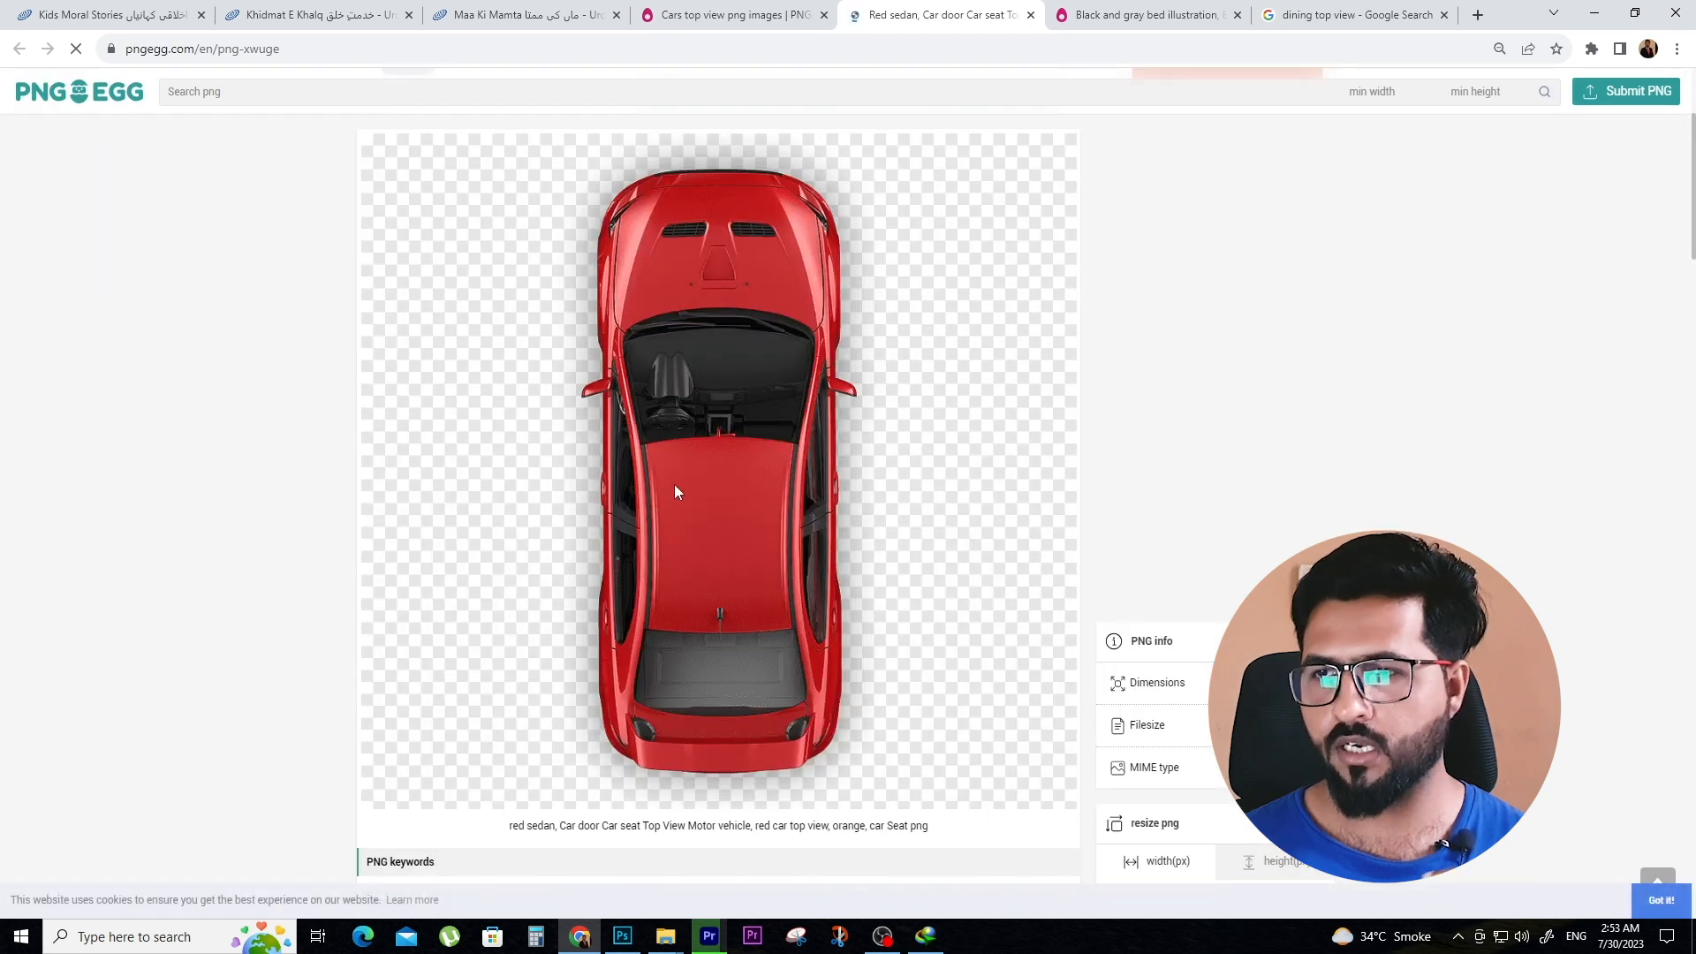
scroll(777, 597, down, 3)
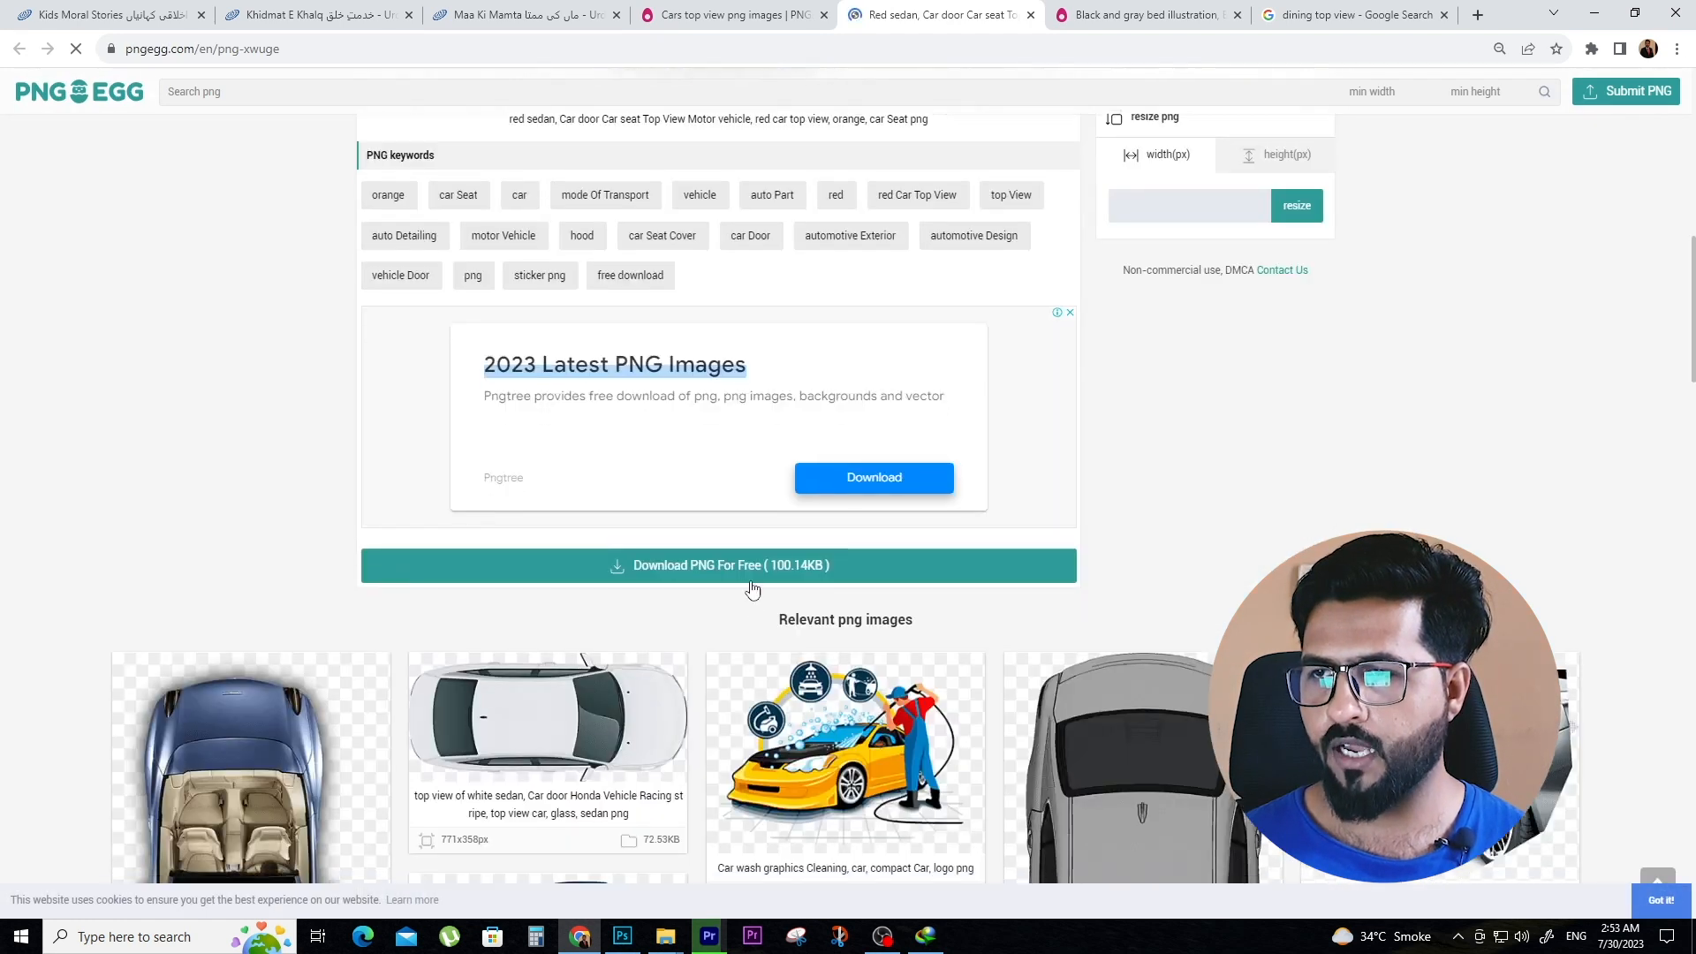
click(668, 575)
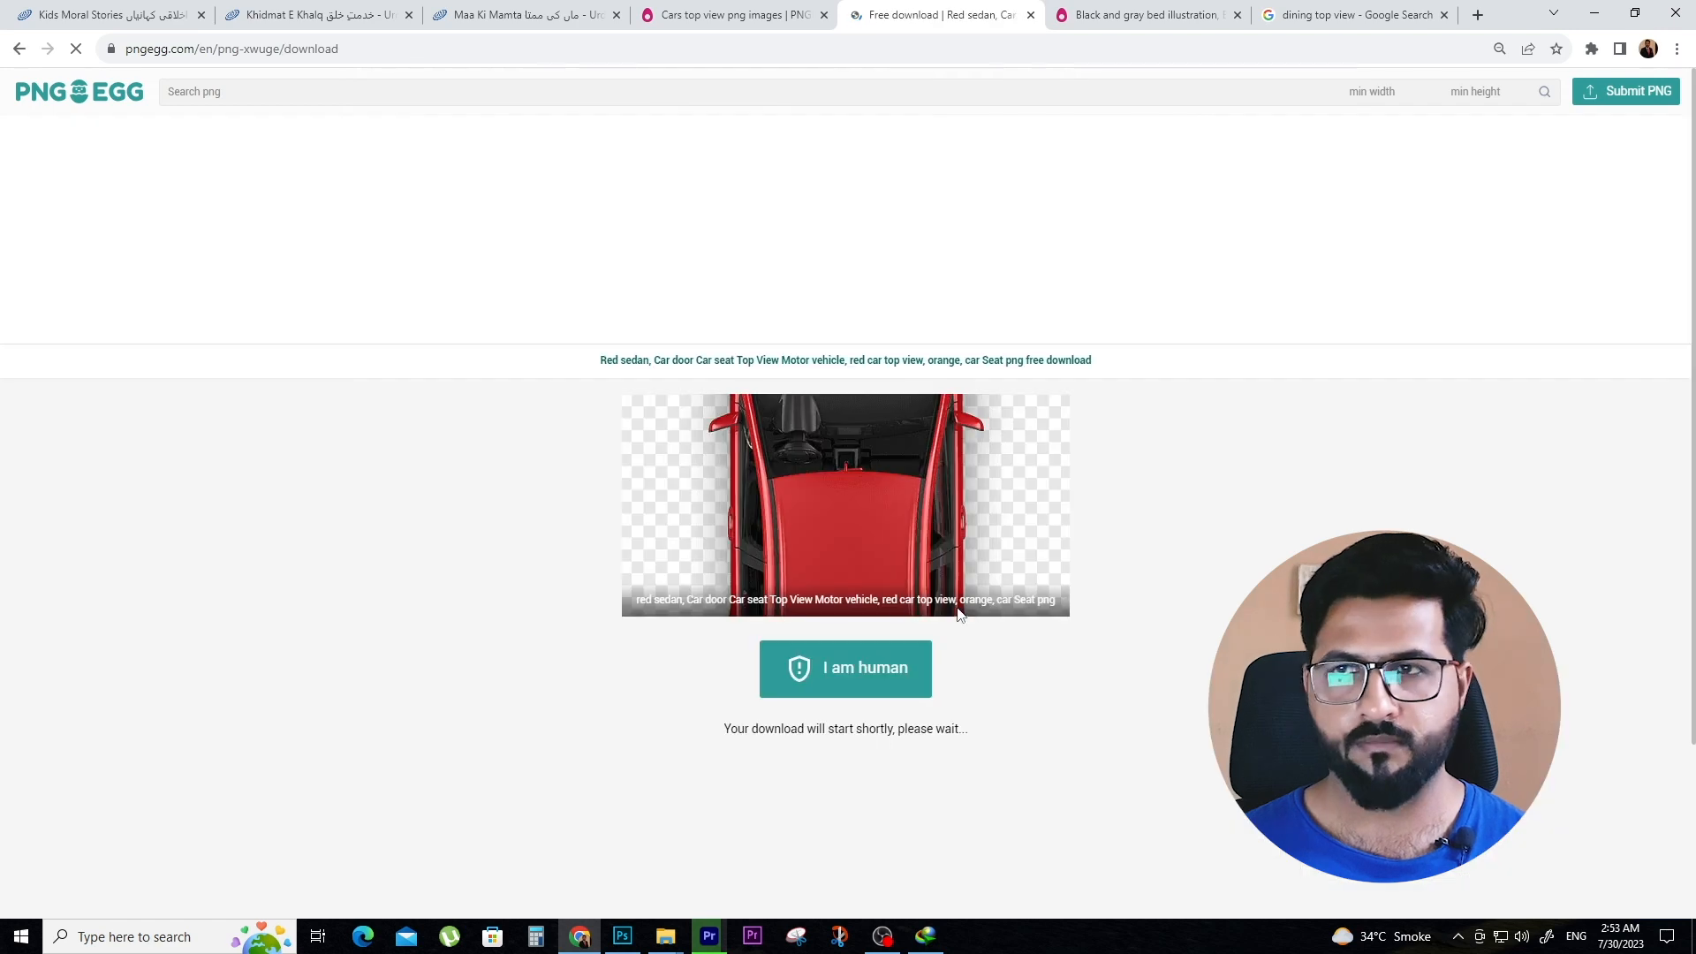
click(868, 687)
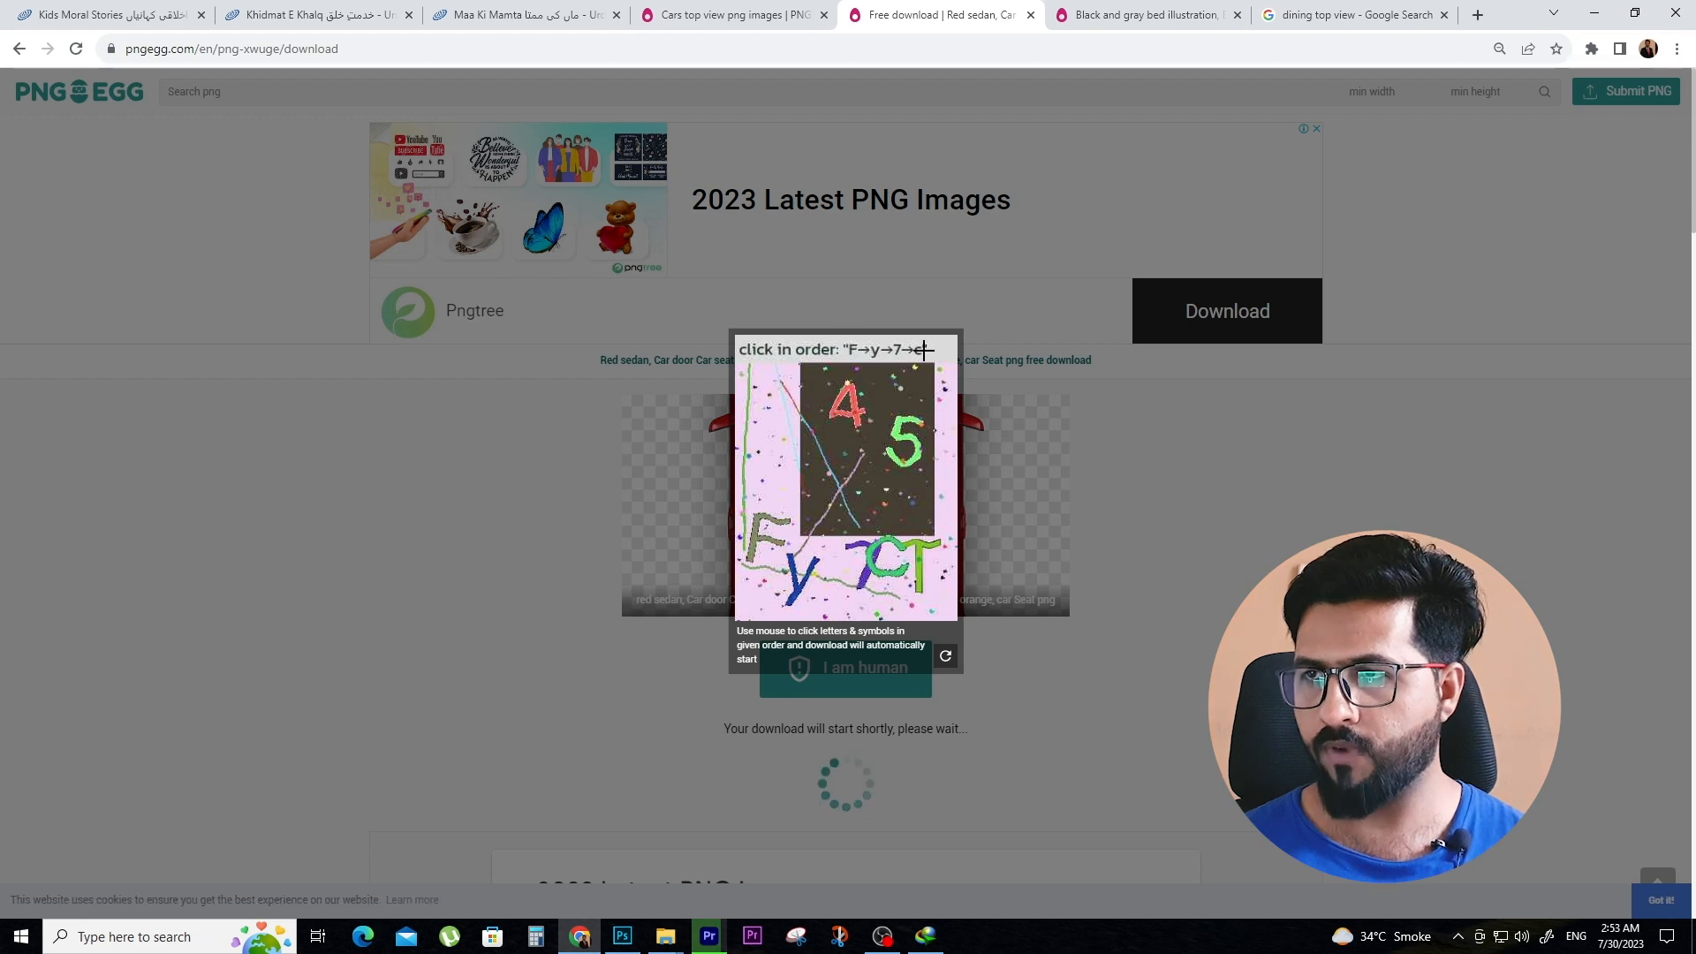
click(861, 583)
click(897, 576)
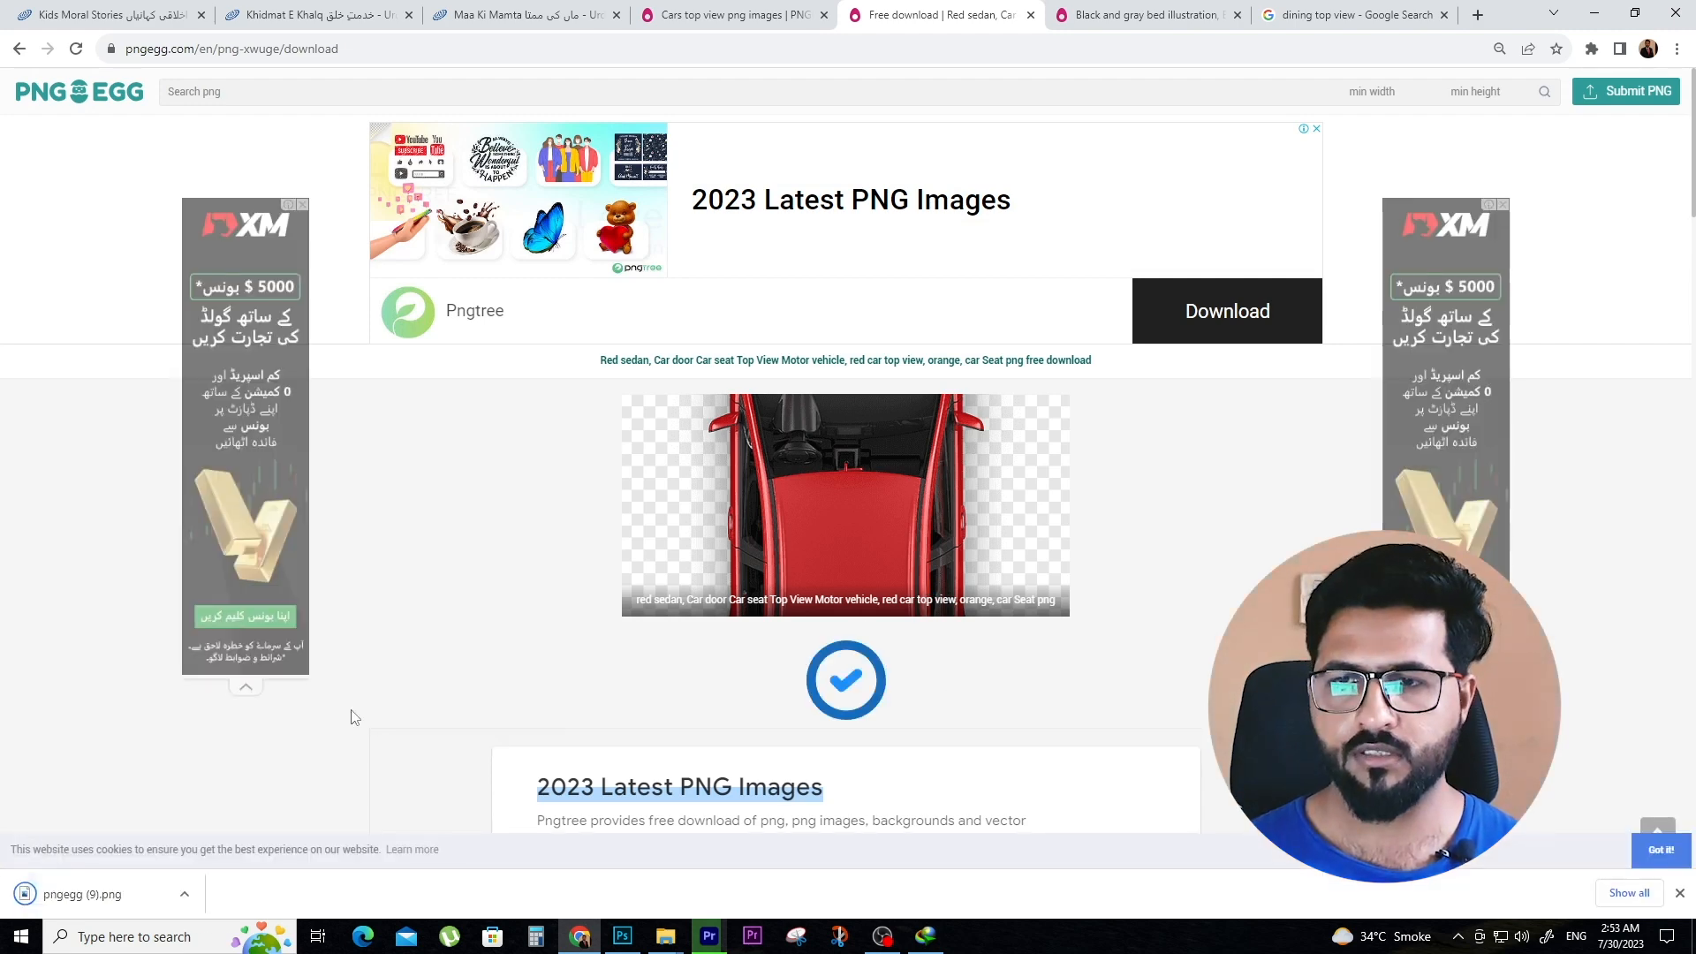
Show the downloaded pngegg (9) in its folder and place it into the CLASS 3.psd floor plan in Photoshop
click(188, 893)
click(248, 833)
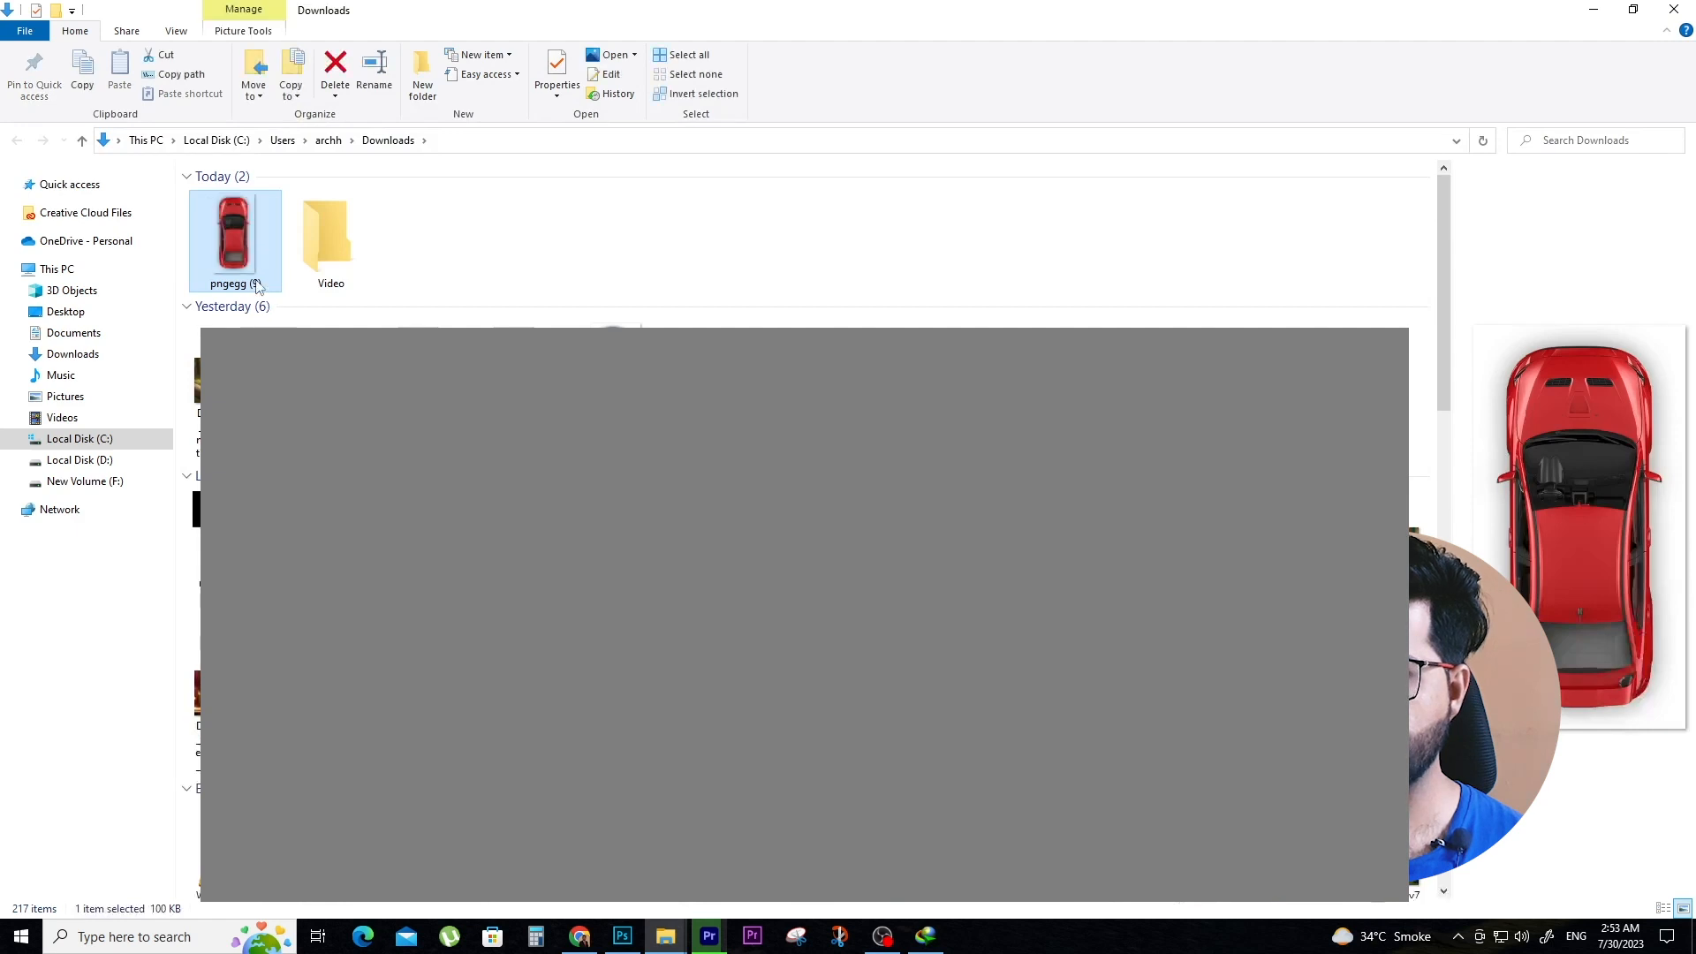
click(622, 936)
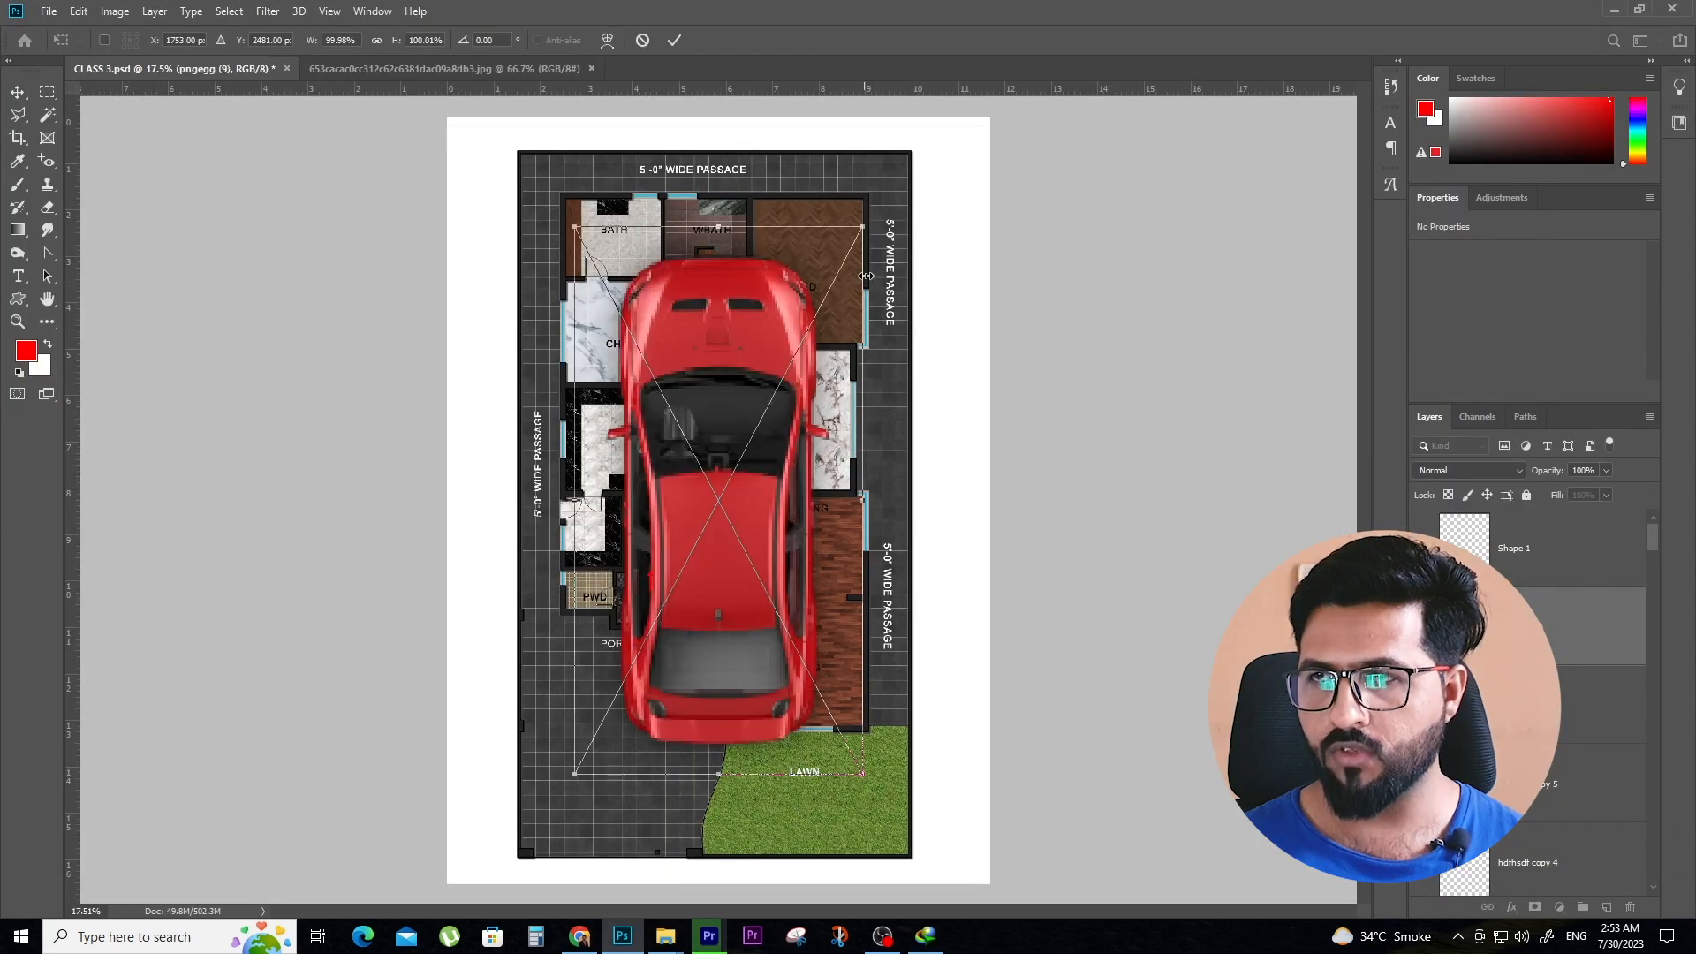
Scale the placed red car to about 36.76% and move it into the porch beside the outer boundary wall
drag(824, 281, 655, 548)
click(18, 91)
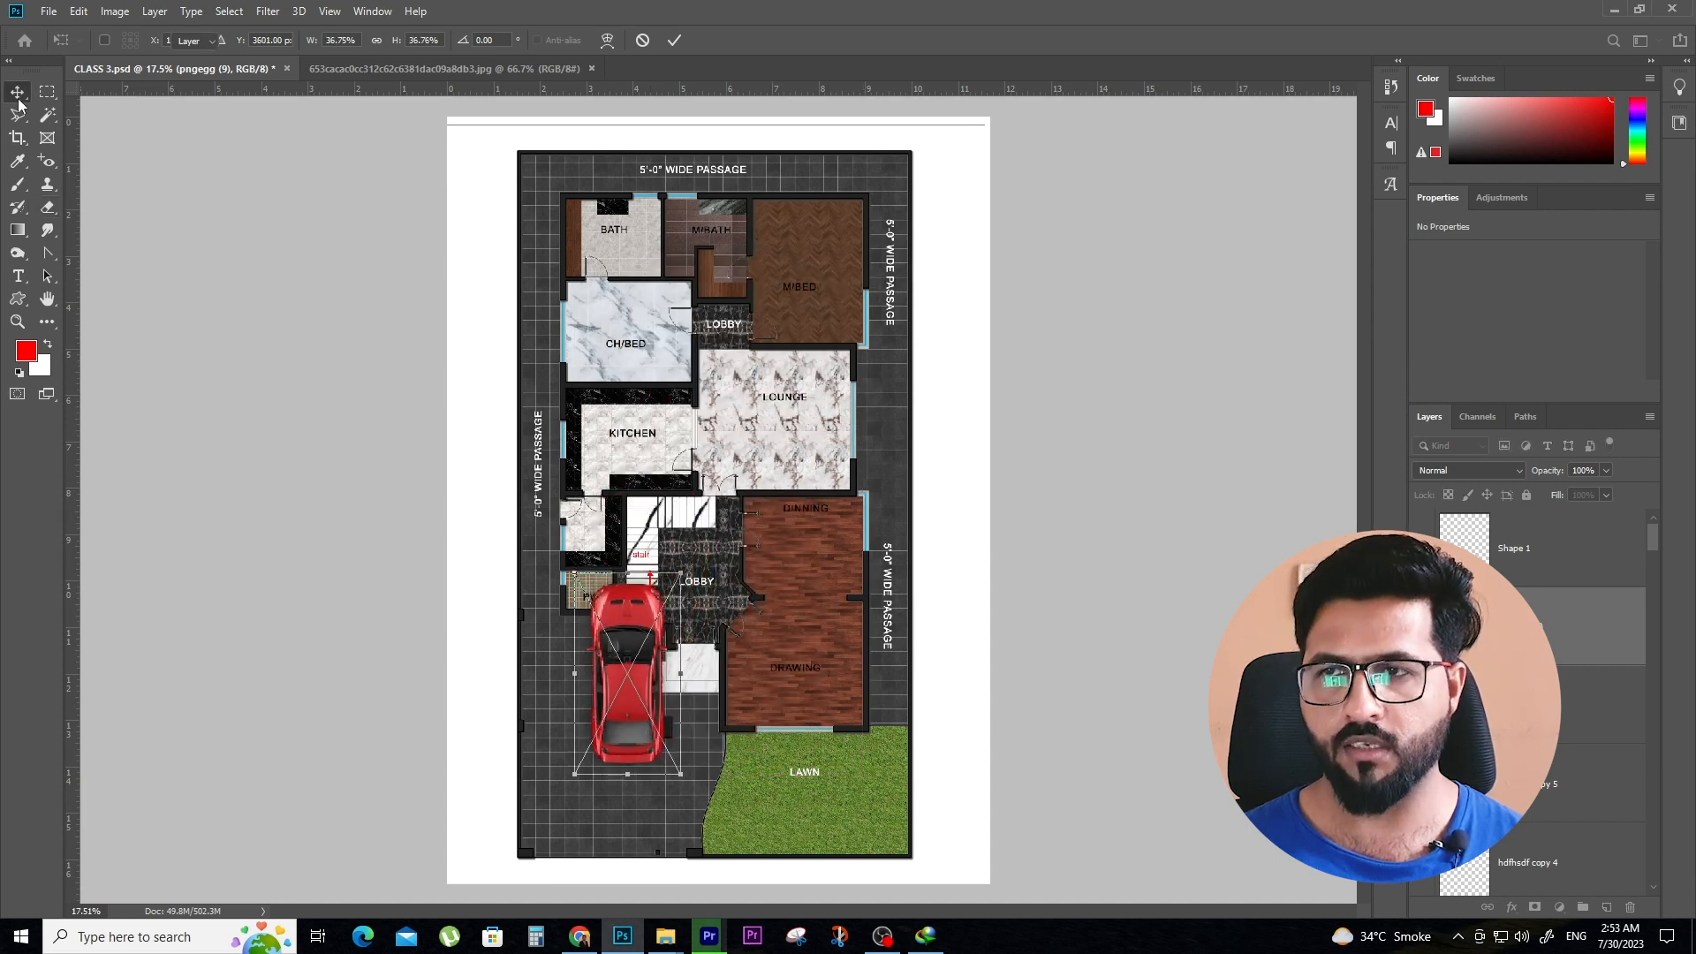
drag(622, 687, 564, 736)
Scale the red car down to about 27.83%, apply the transform and shift it slightly down within the porch
key(ctrl+t)
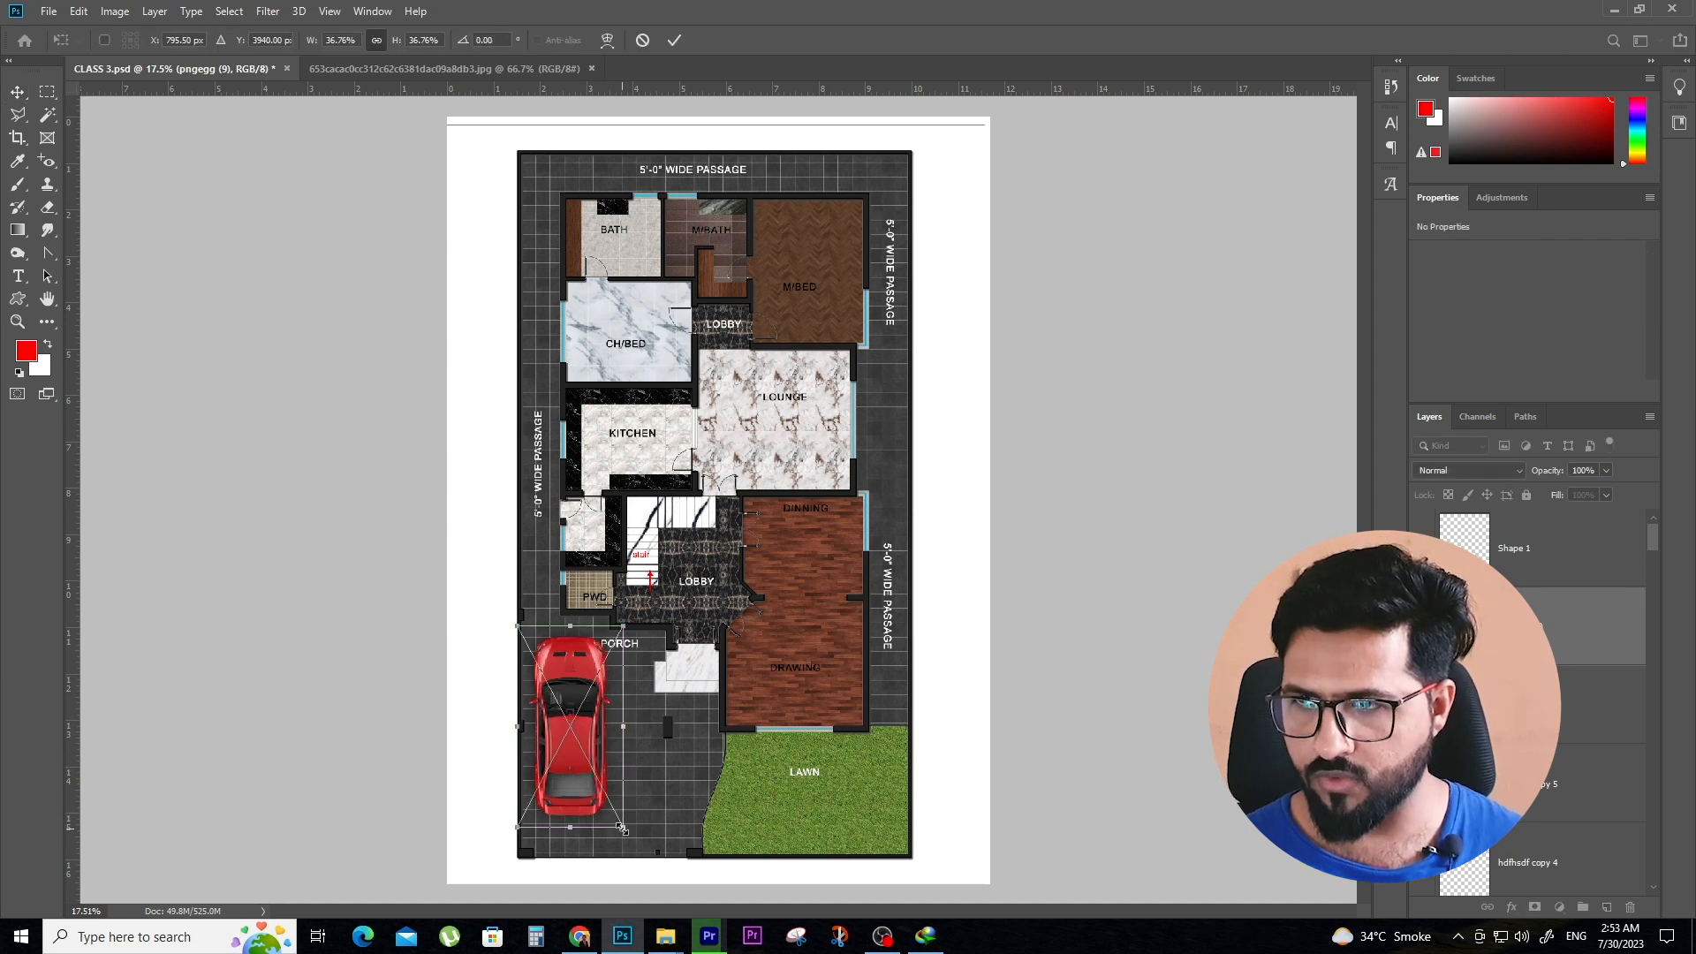
drag(613, 815, 599, 777)
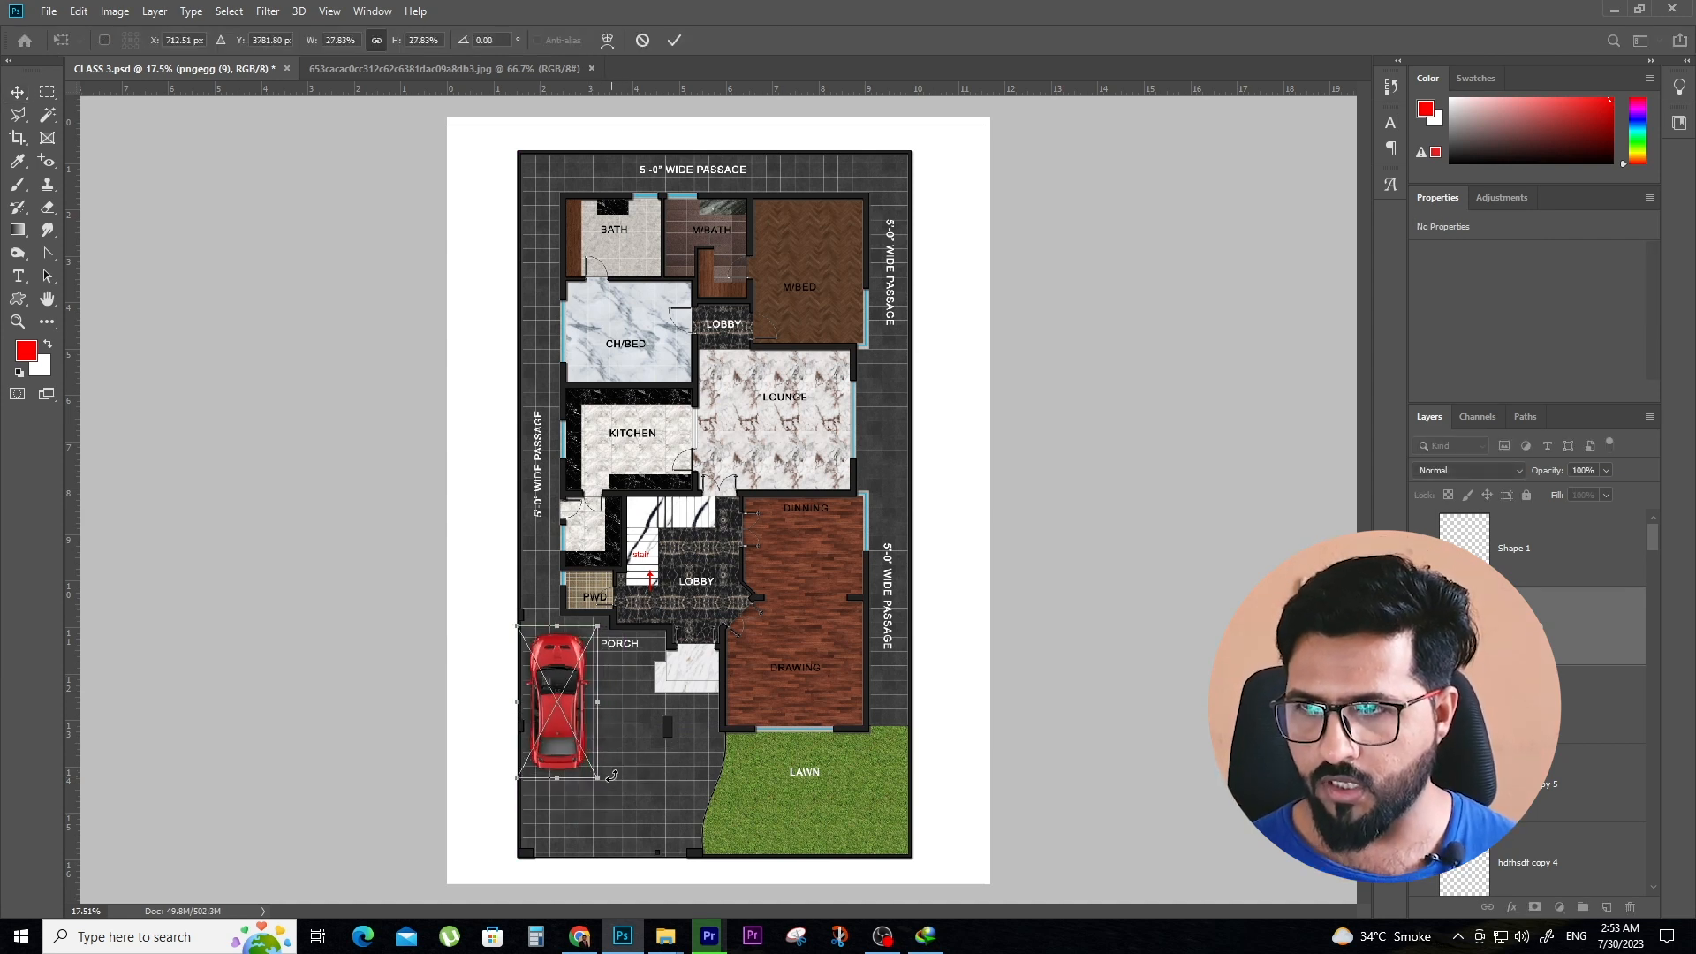
key(Return)
scroll(590, 742, up, 5)
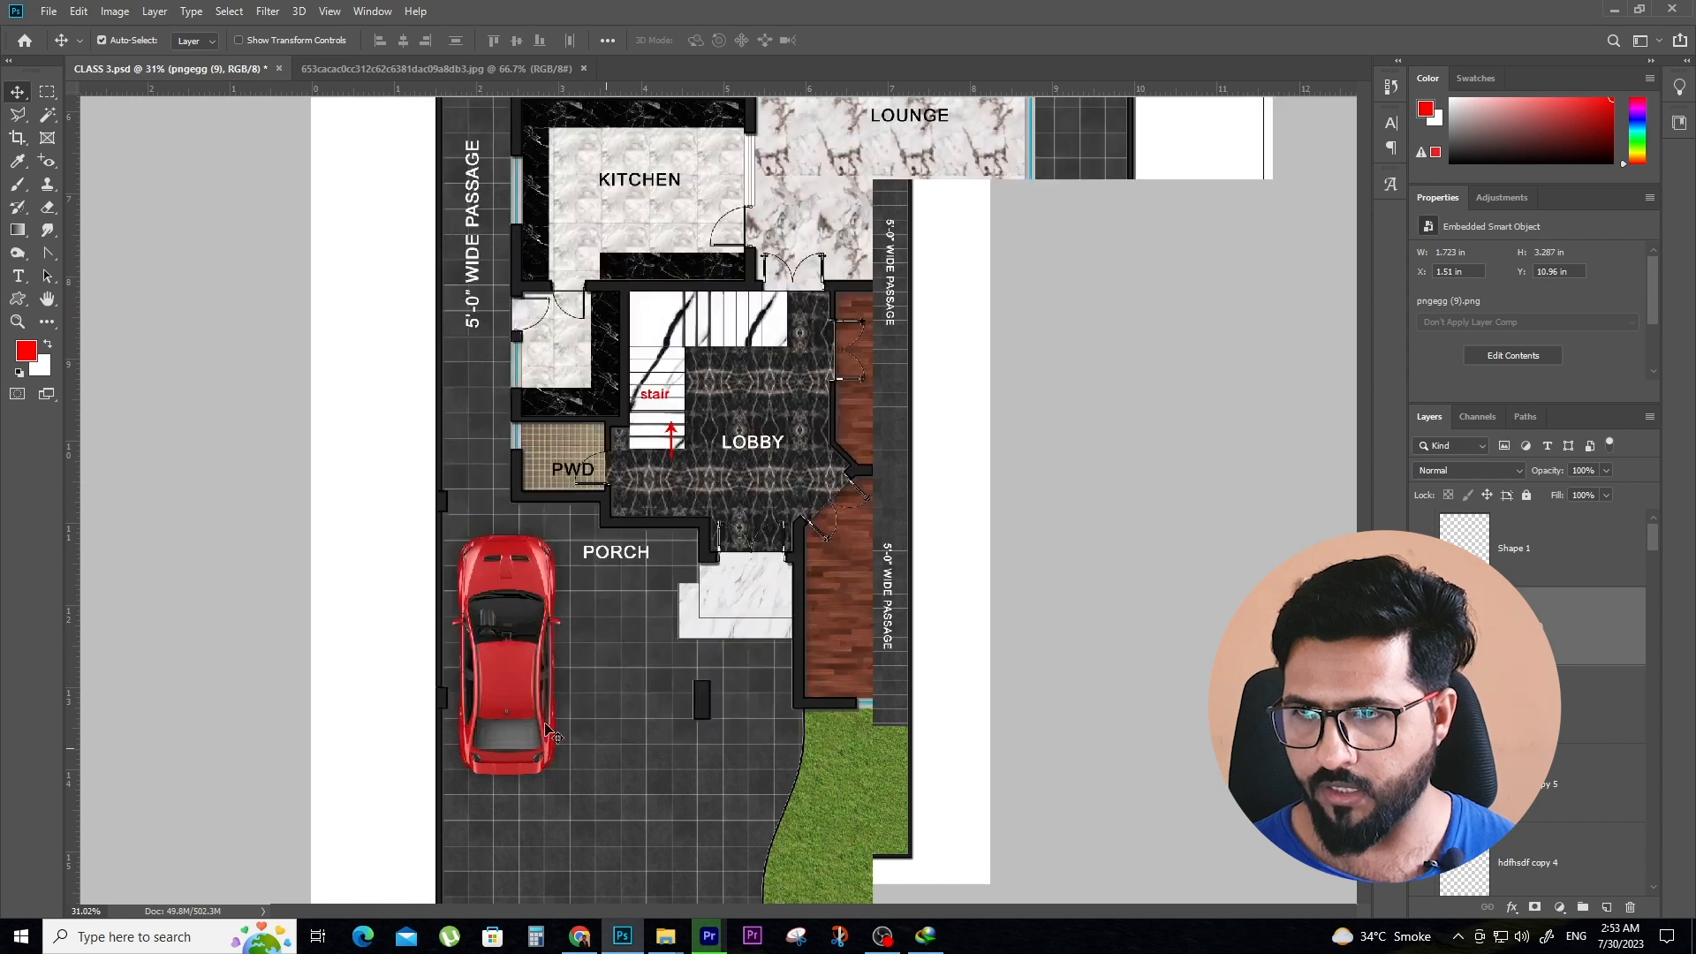
drag(521, 669, 534, 714)
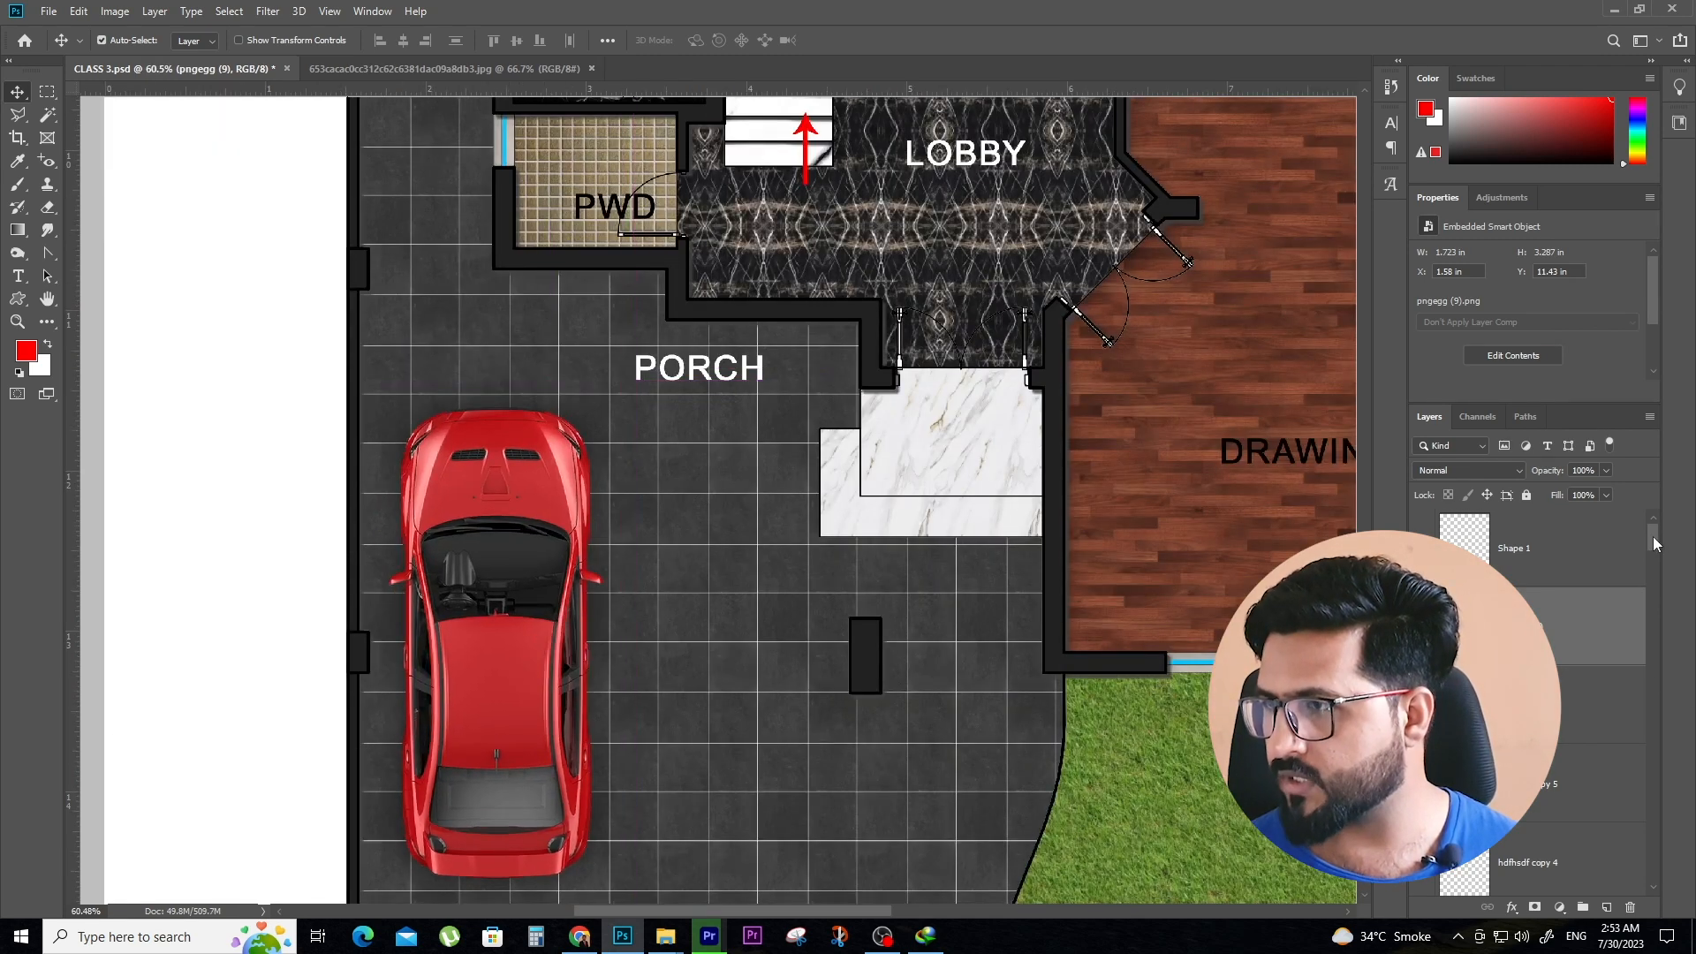
Show the furnitre layer and move the red car up over the car outline in the porch
drag(1654, 543, 1653, 879)
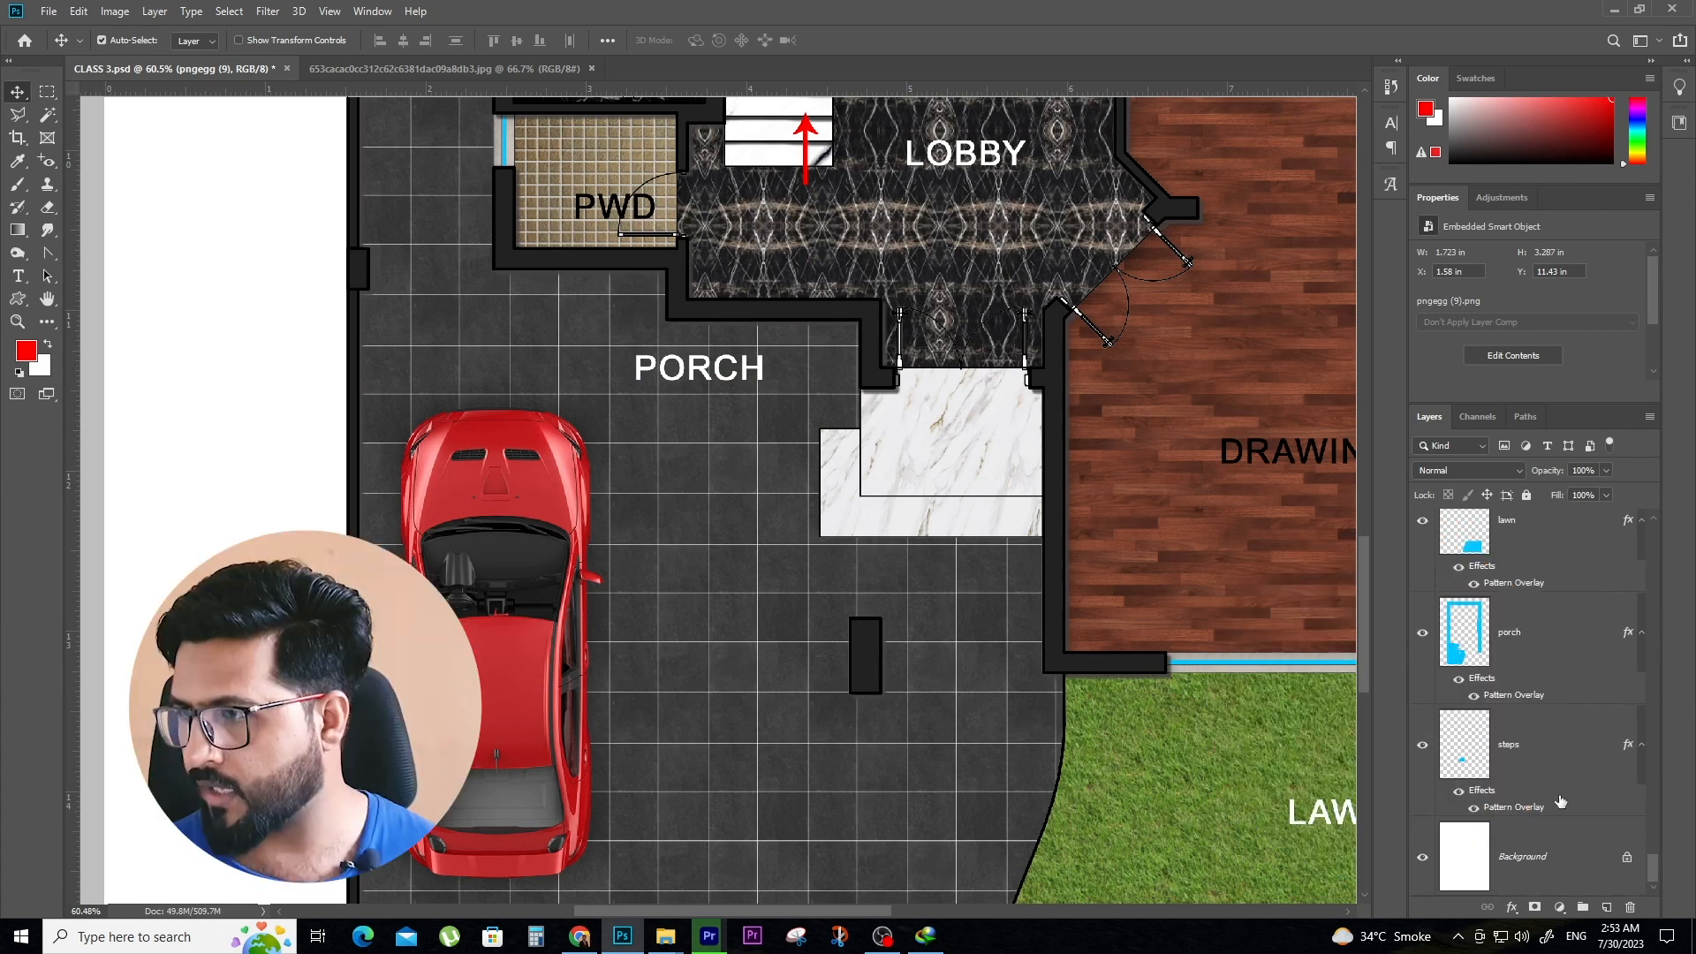
click(1554, 755)
scroll(1552, 753, up, 3)
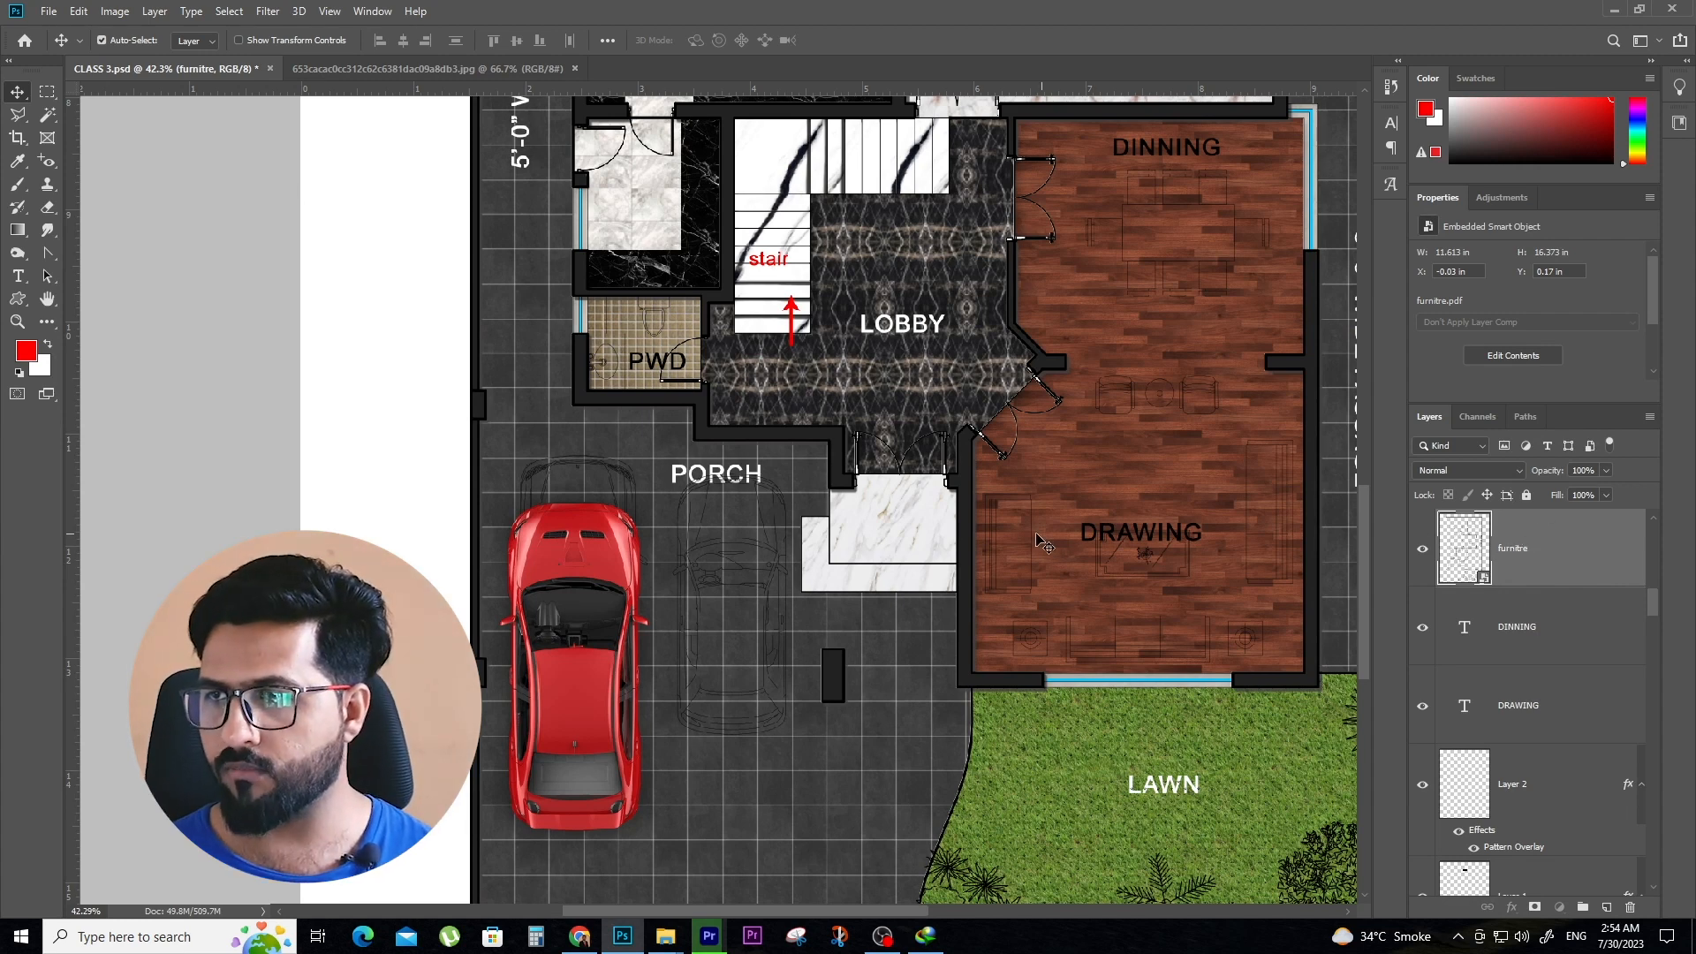
scroll(1045, 545, up, 3)
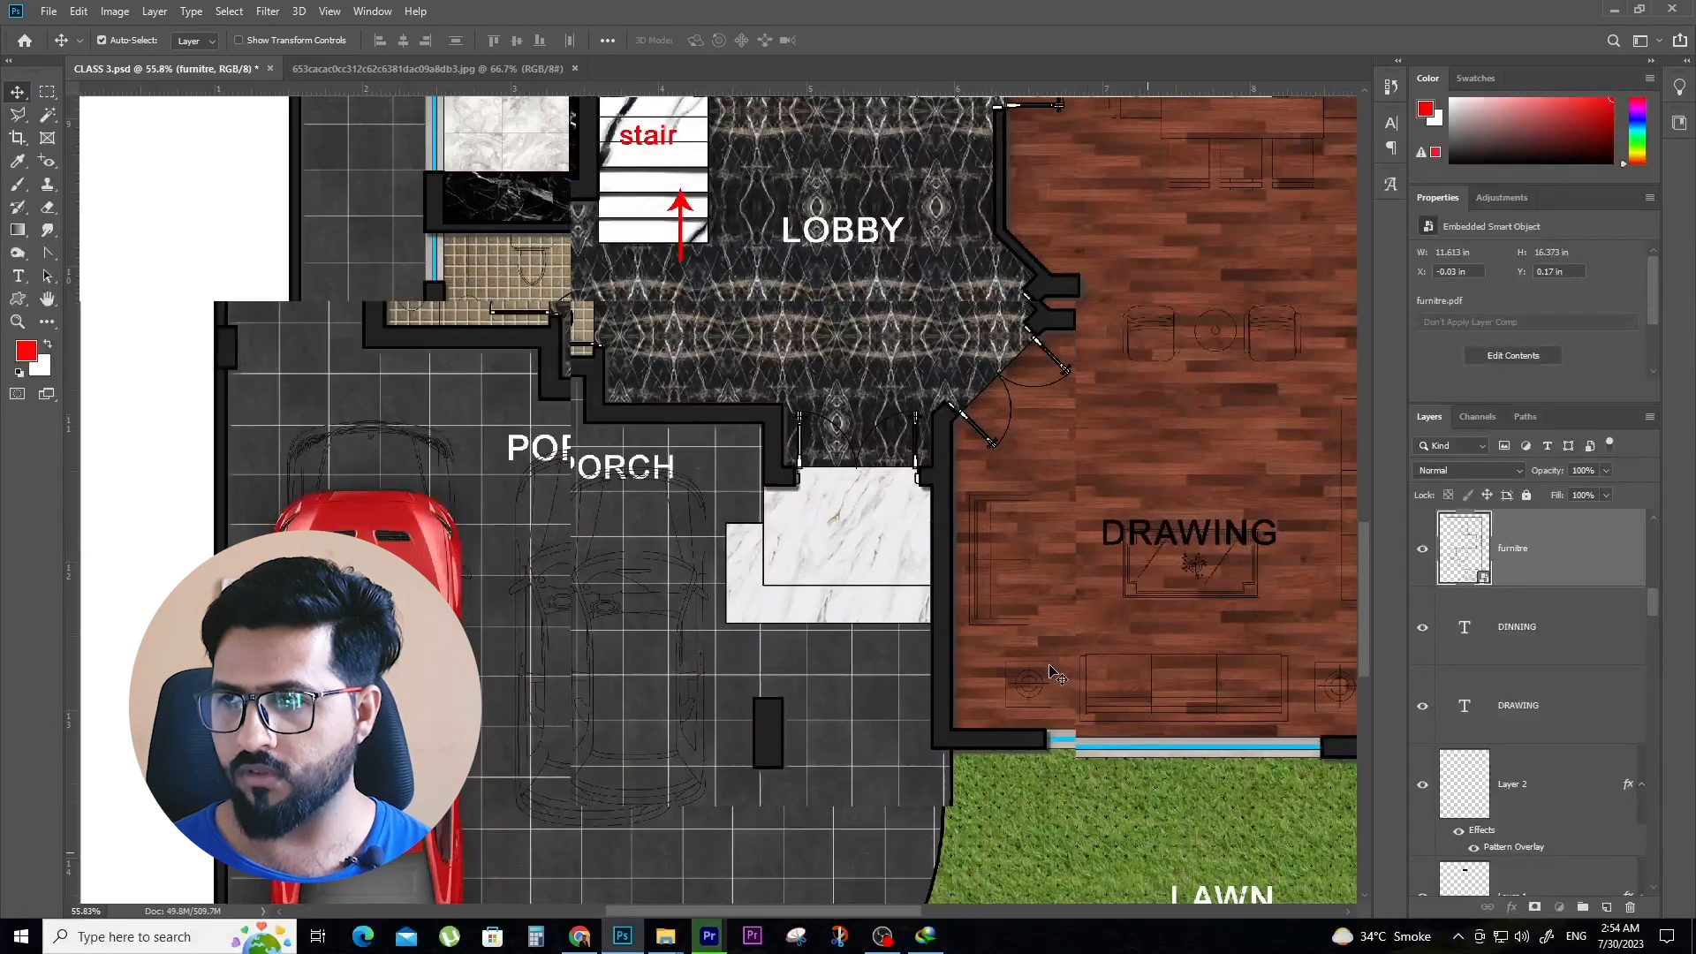
scroll(1051, 673, down, 2)
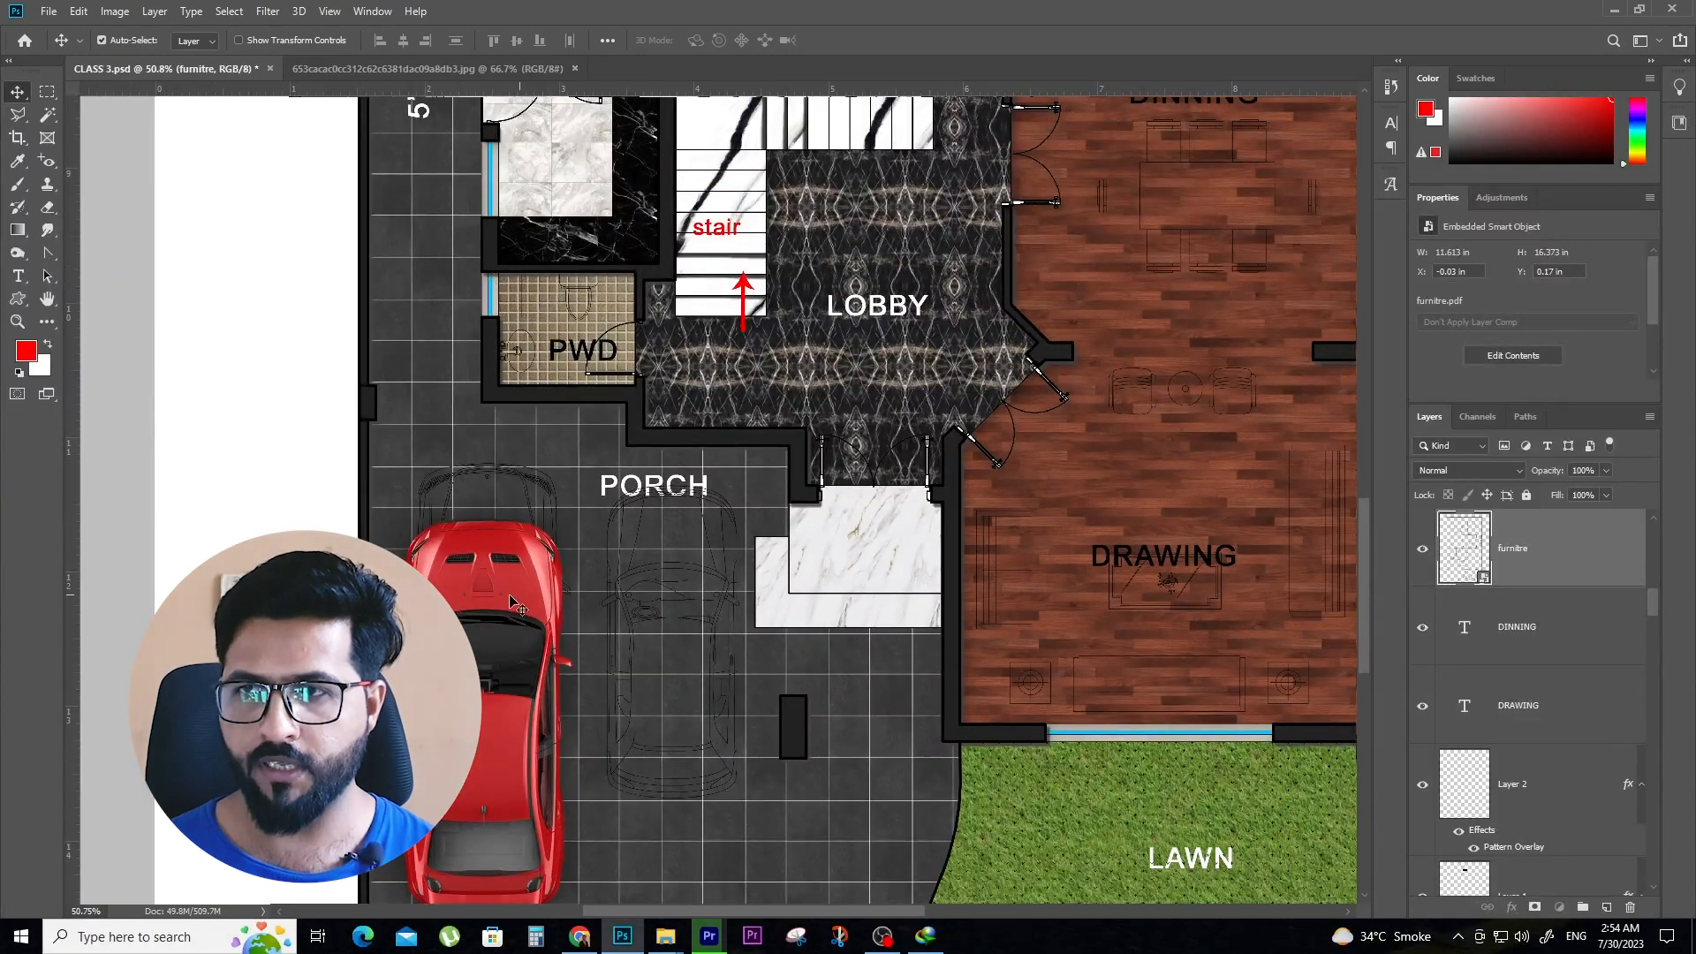
drag(512, 602, 507, 488)
Switch to the browser and download the black and gray bed illustration PNG from its PNGEgg page
click(578, 936)
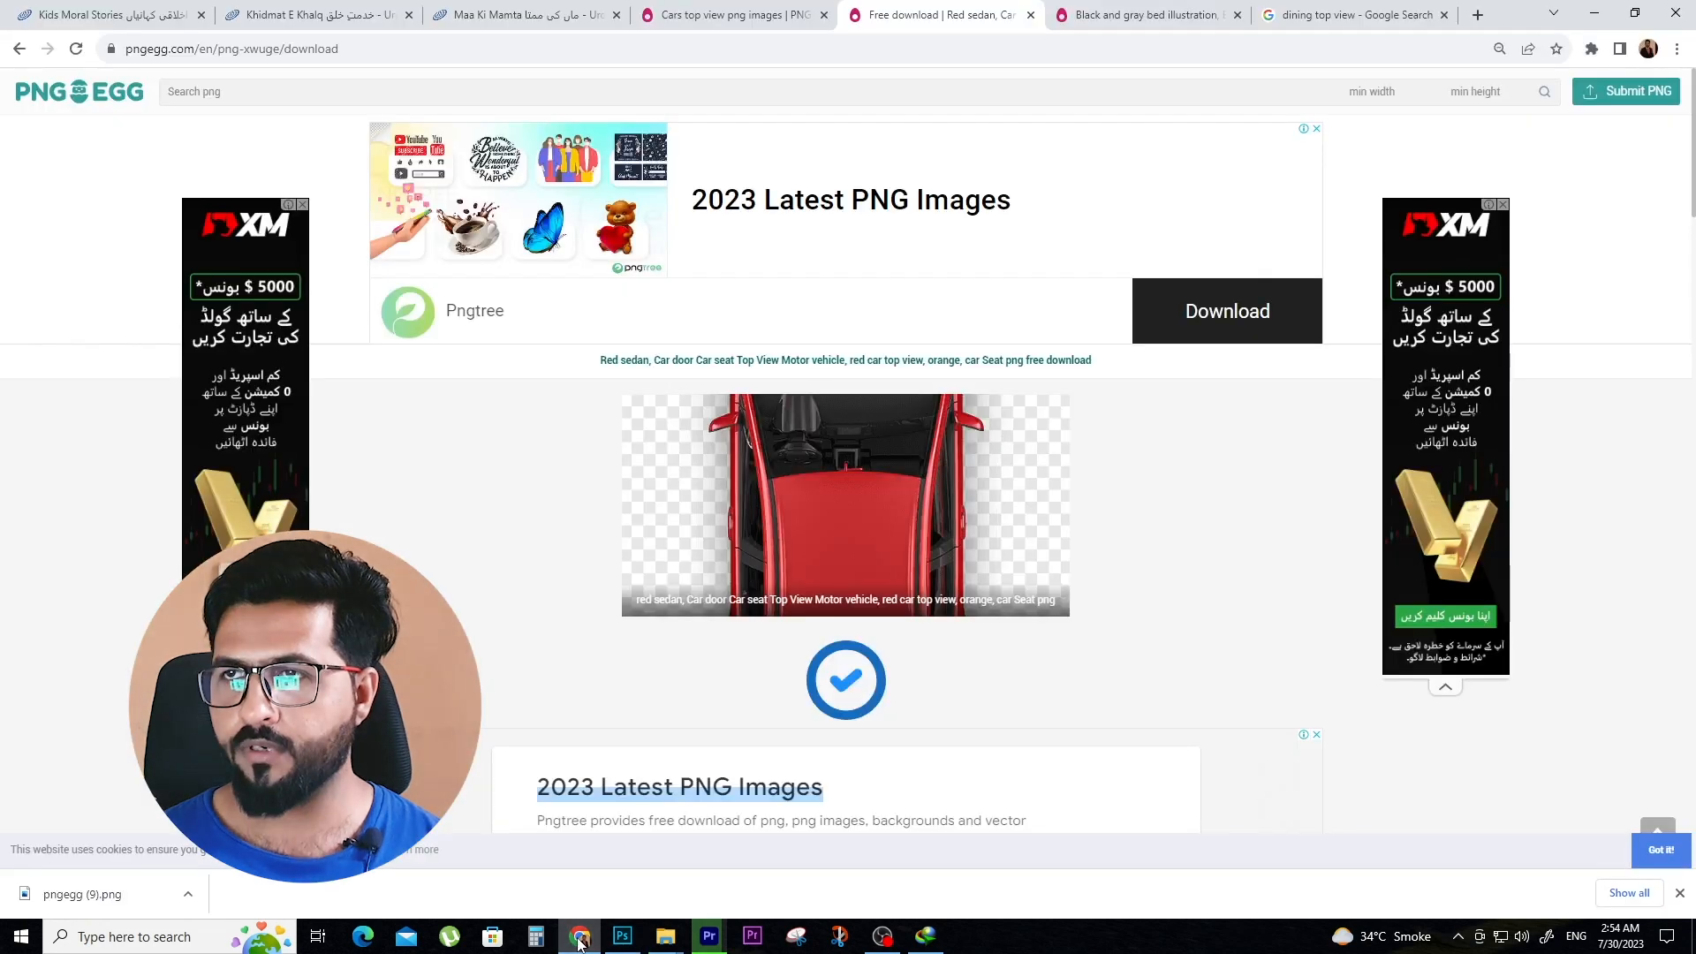
click(579, 936)
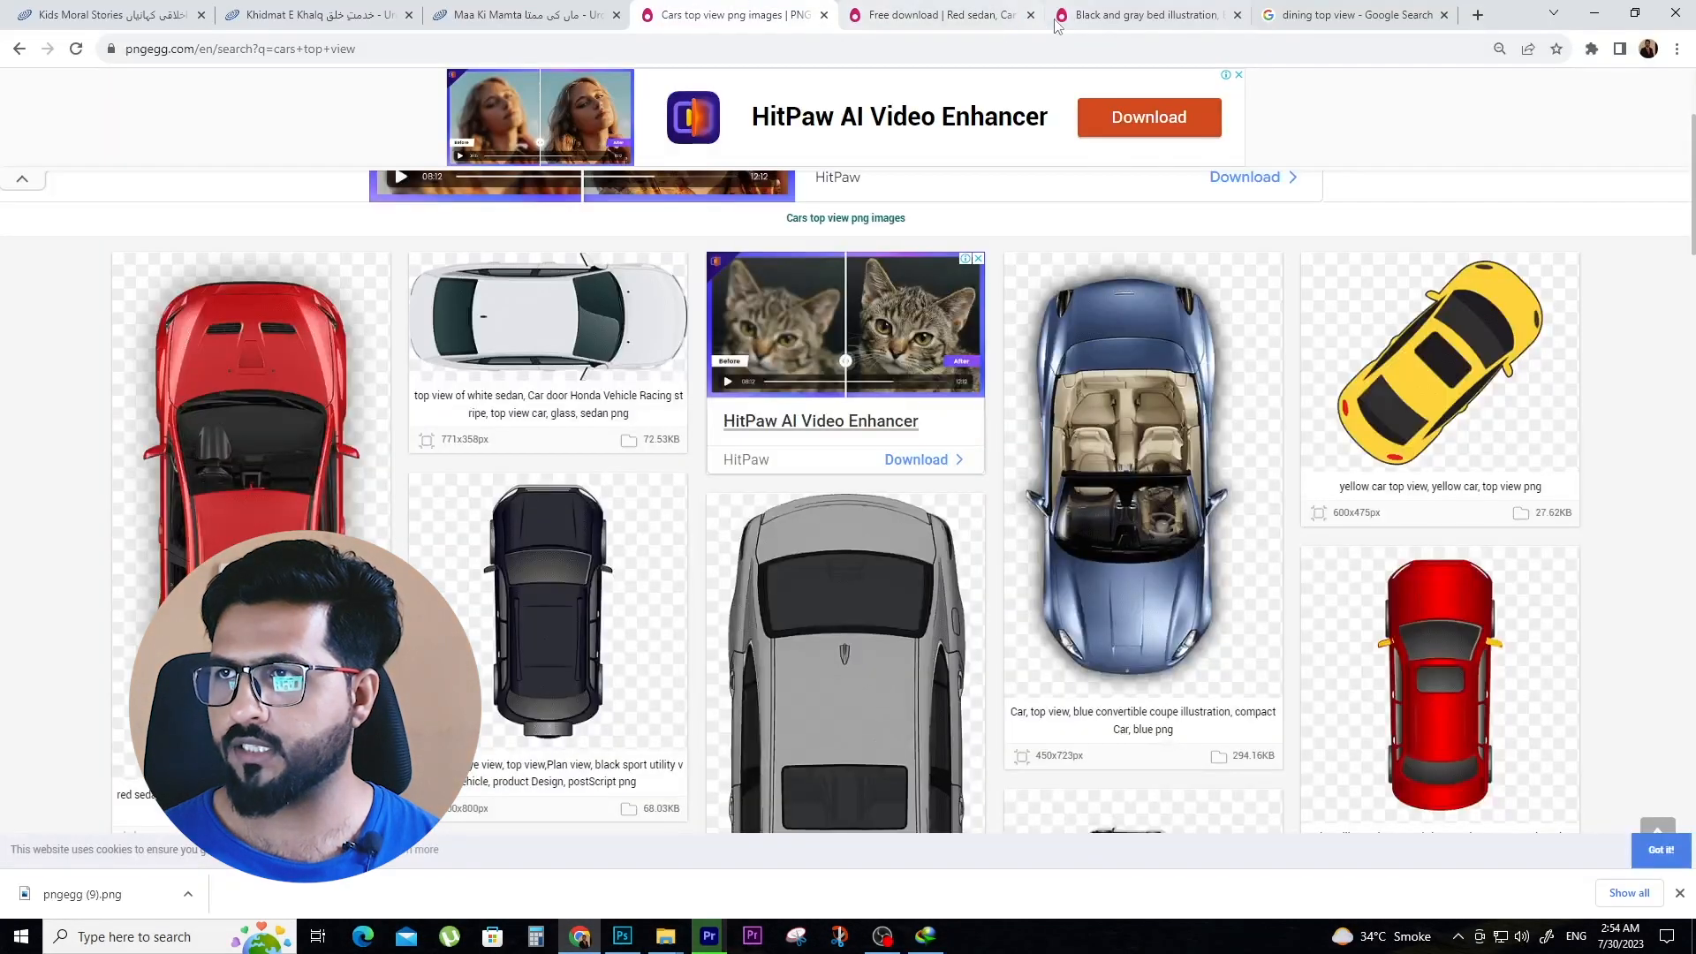
click(1139, 15)
scroll(730, 429, down, 4)
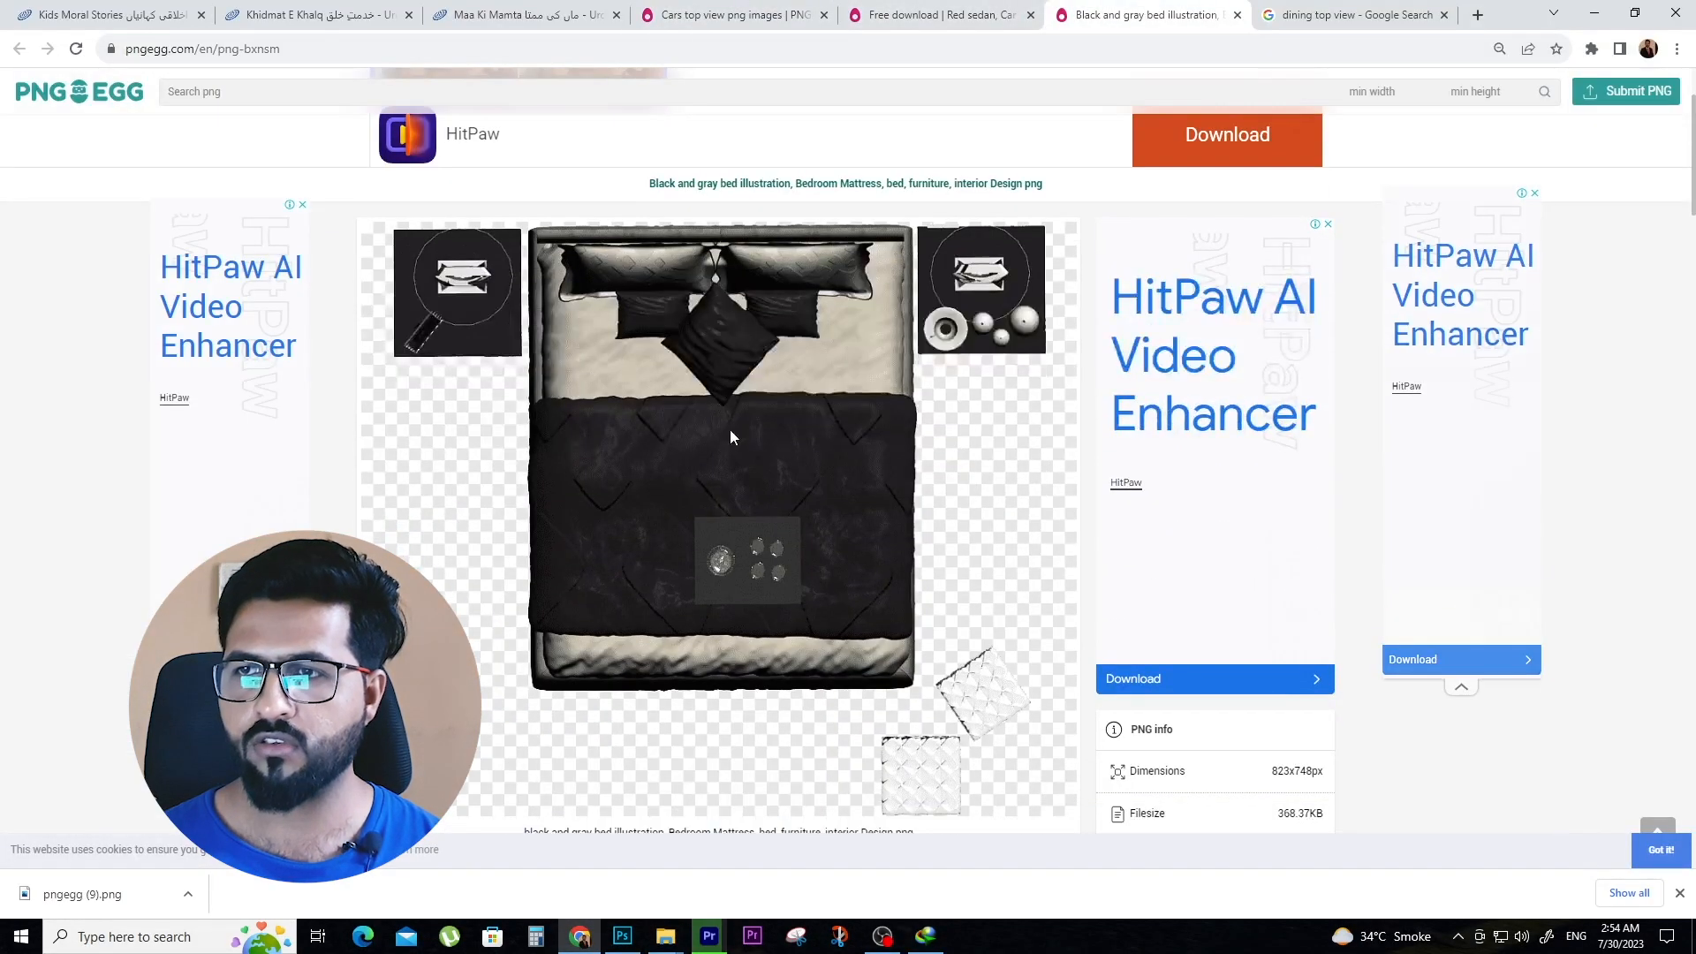
scroll(705, 548, down, 5)
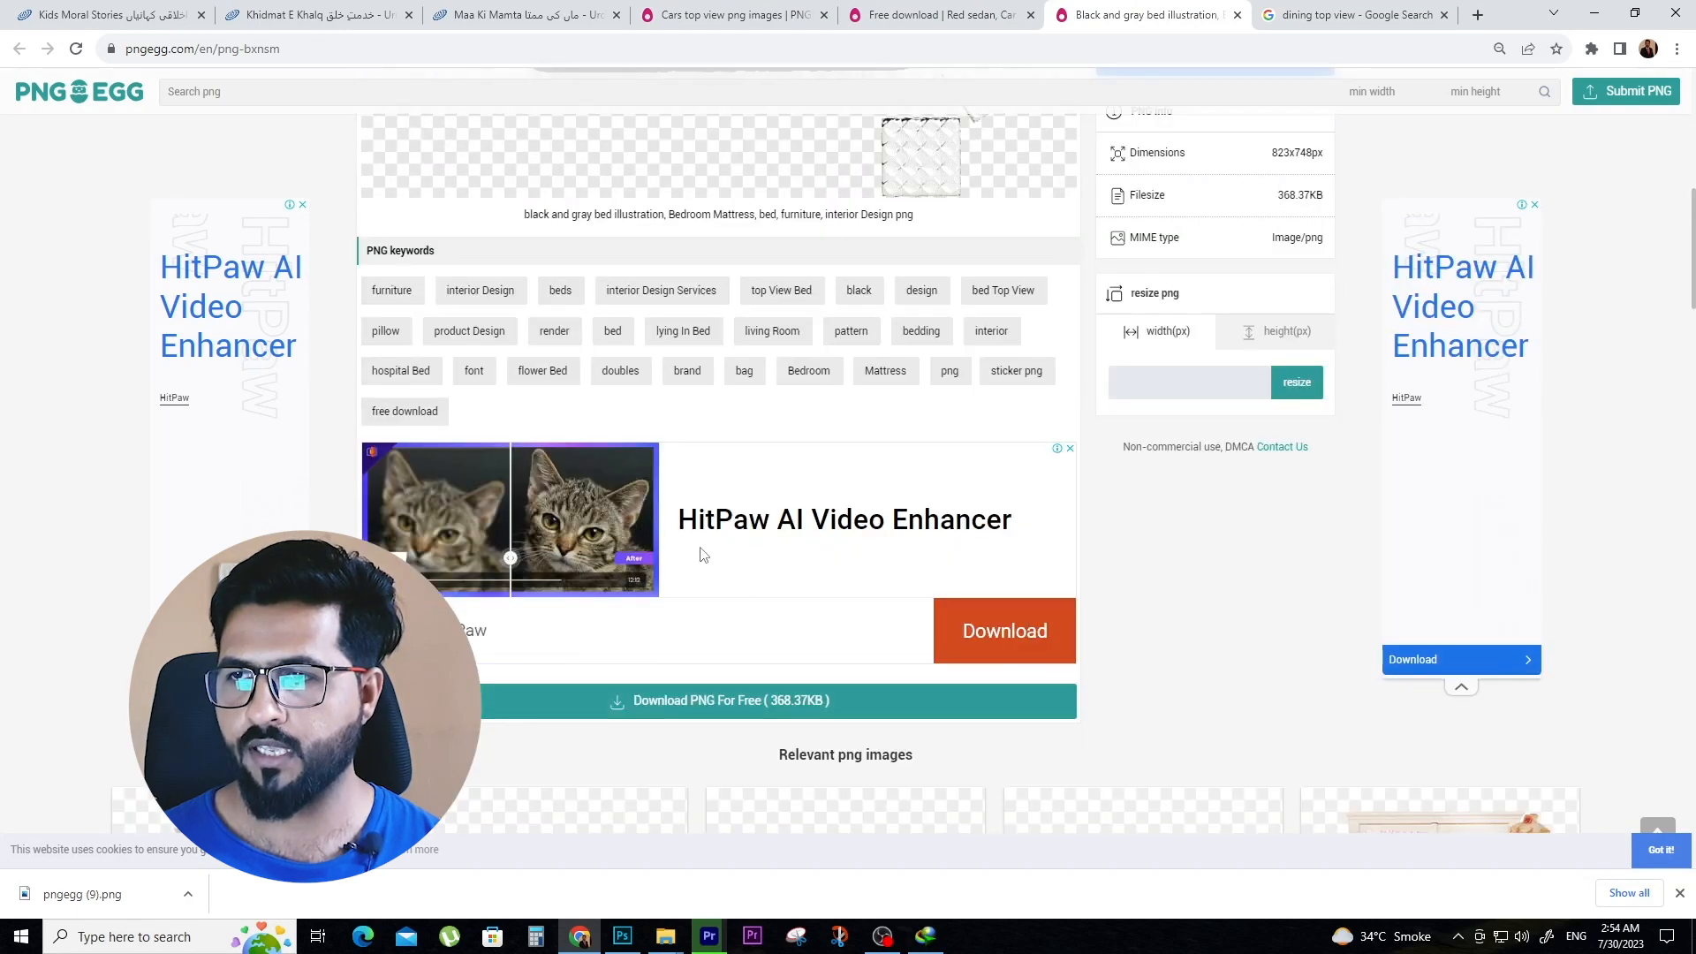
click(742, 702)
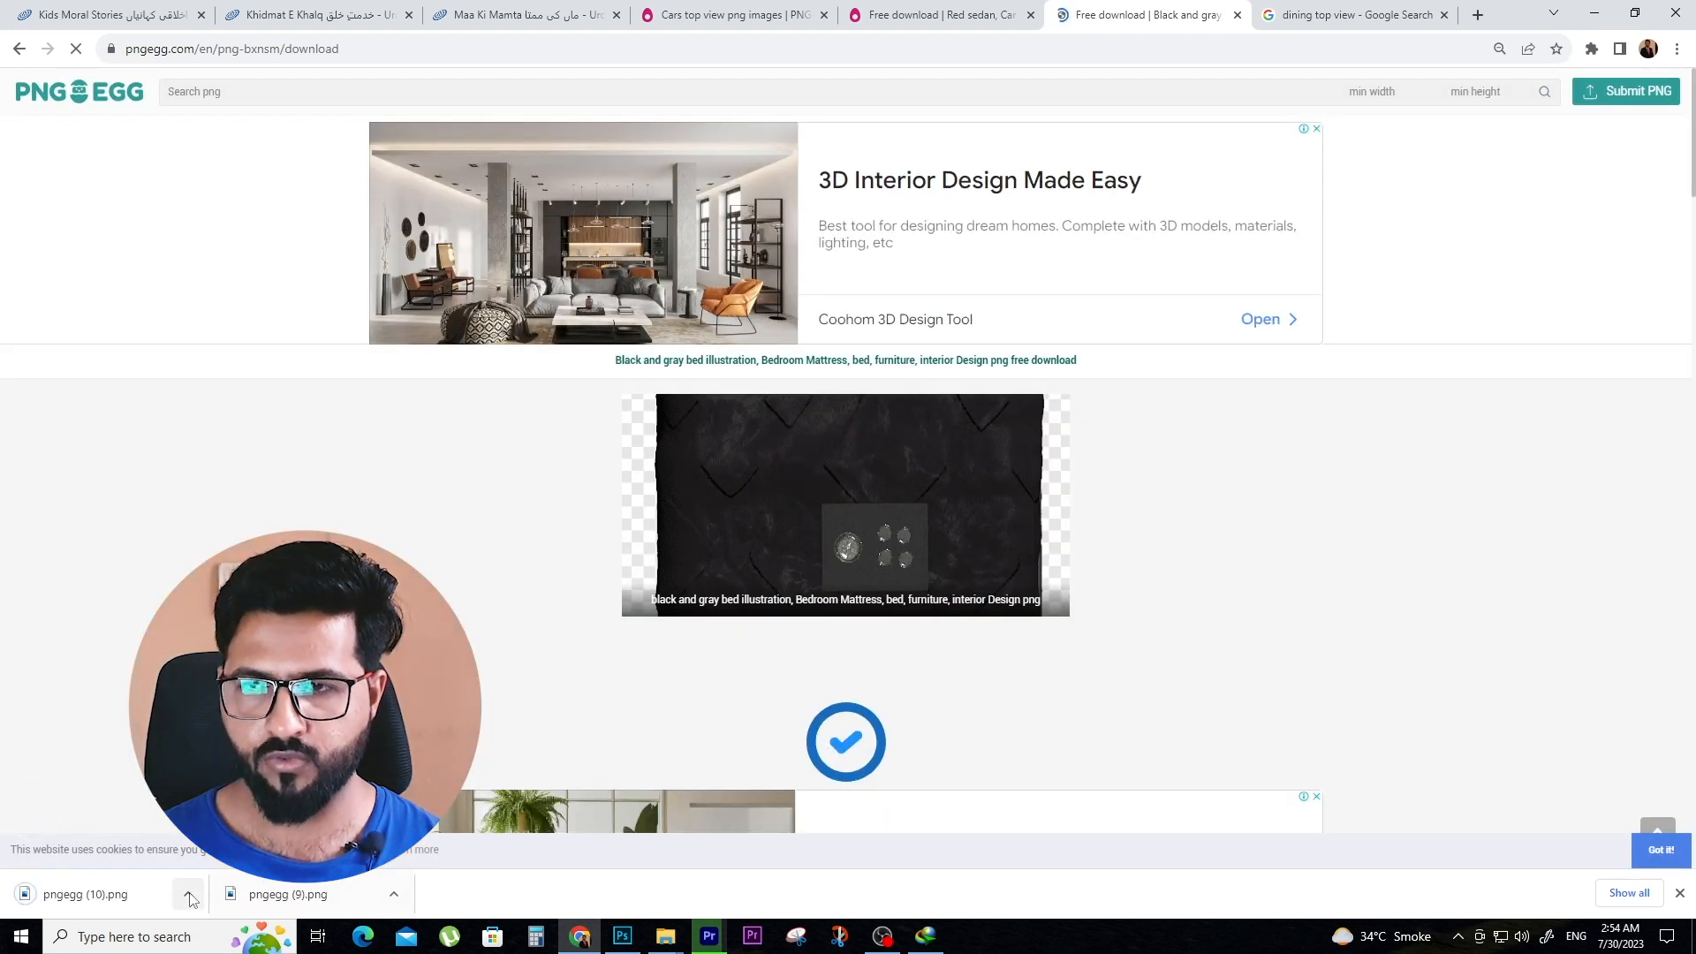
Place the downloaded pngegg (10) bed into the floor plan and scale it to about 32.5% near the bathroom
click(231, 834)
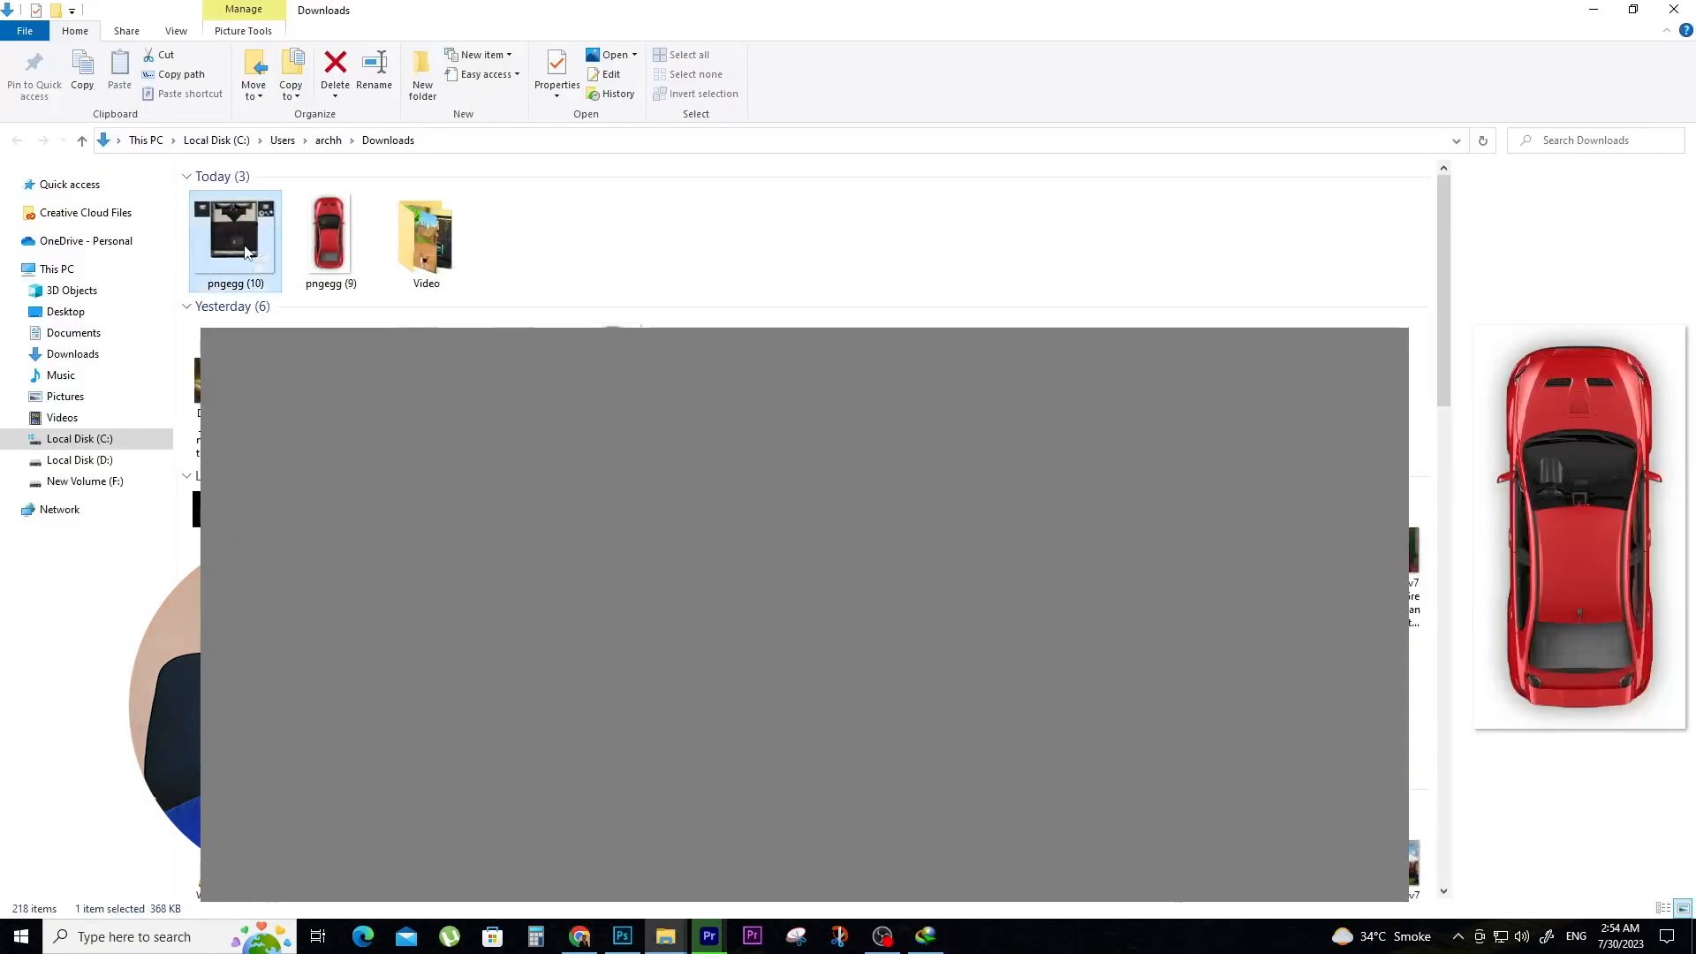
drag(235, 236, 1078, 528)
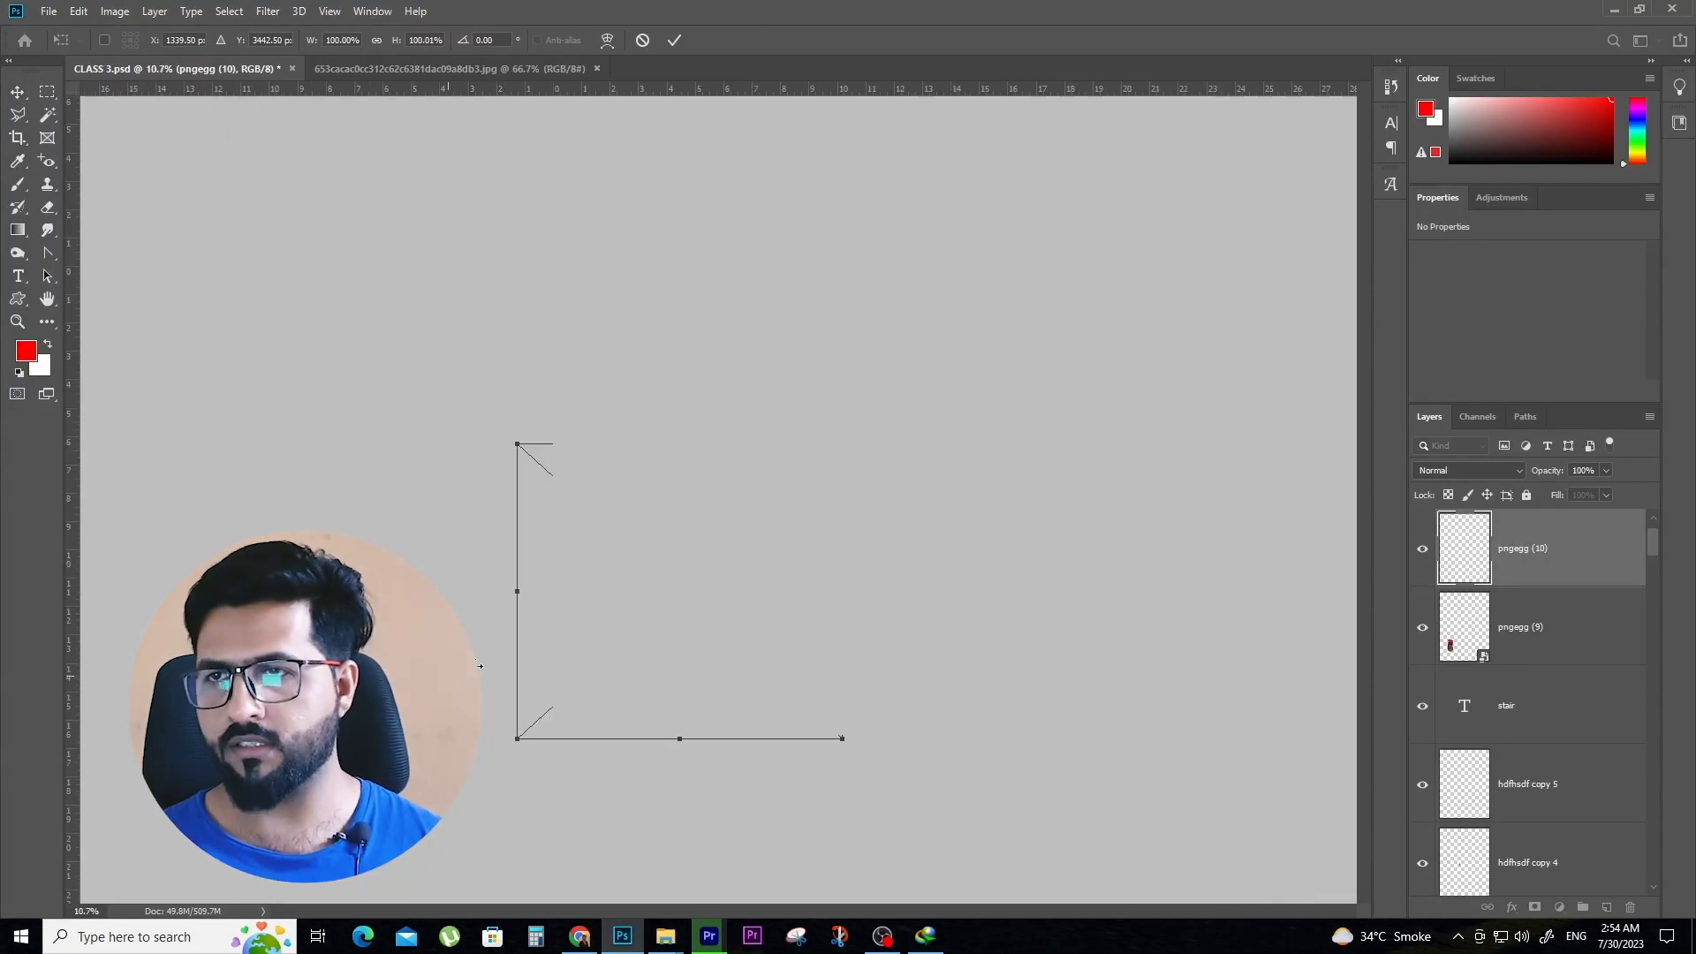
drag(771, 446, 859, 312)
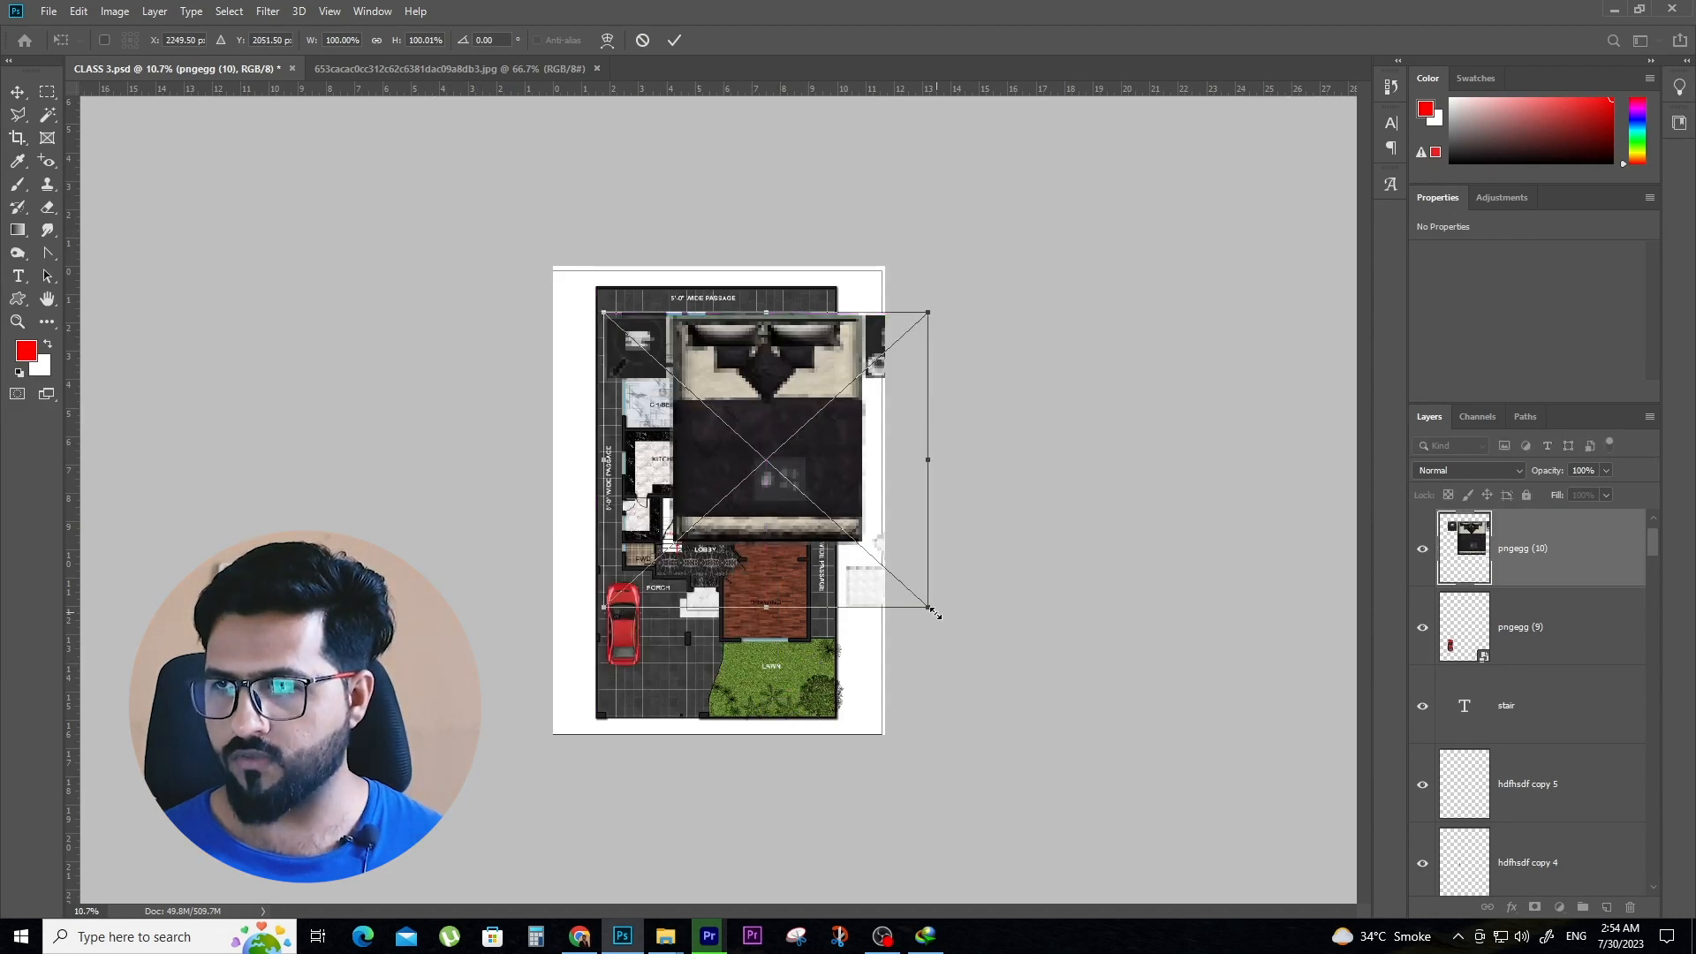
drag(930, 606, 683, 421)
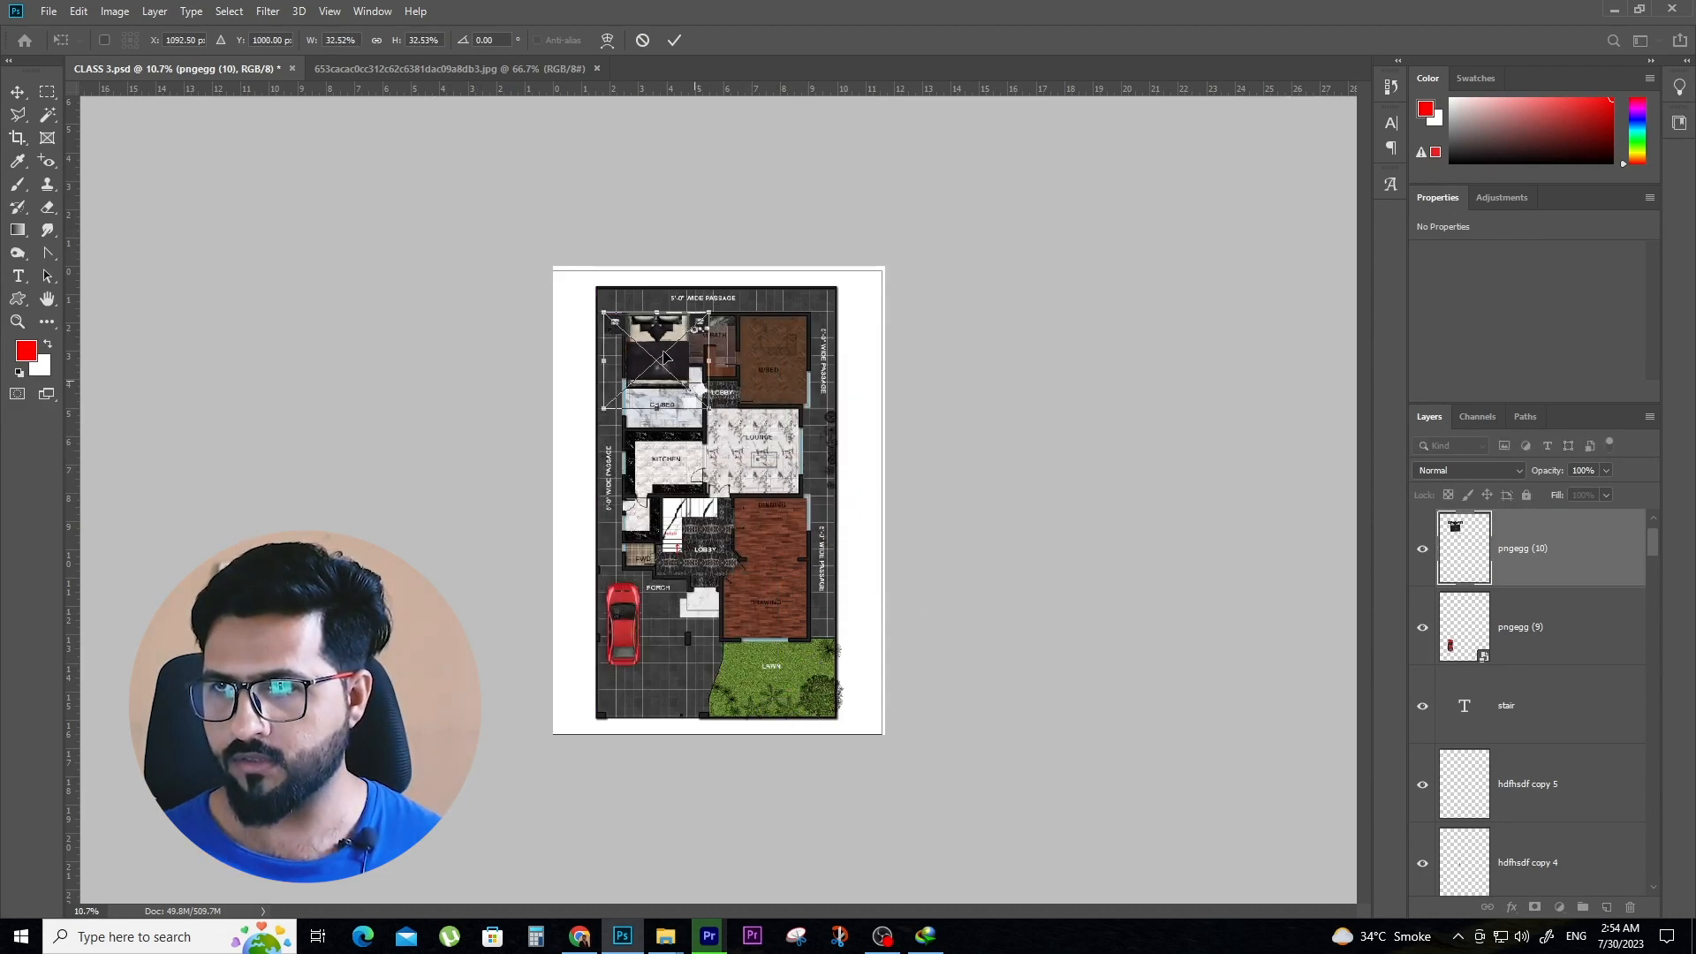
key(Return)
Move the bed into the M/BED room, scale it to about 1.83 by 1.66 in and align it over the bed outline
scroll(689, 324, up, 1)
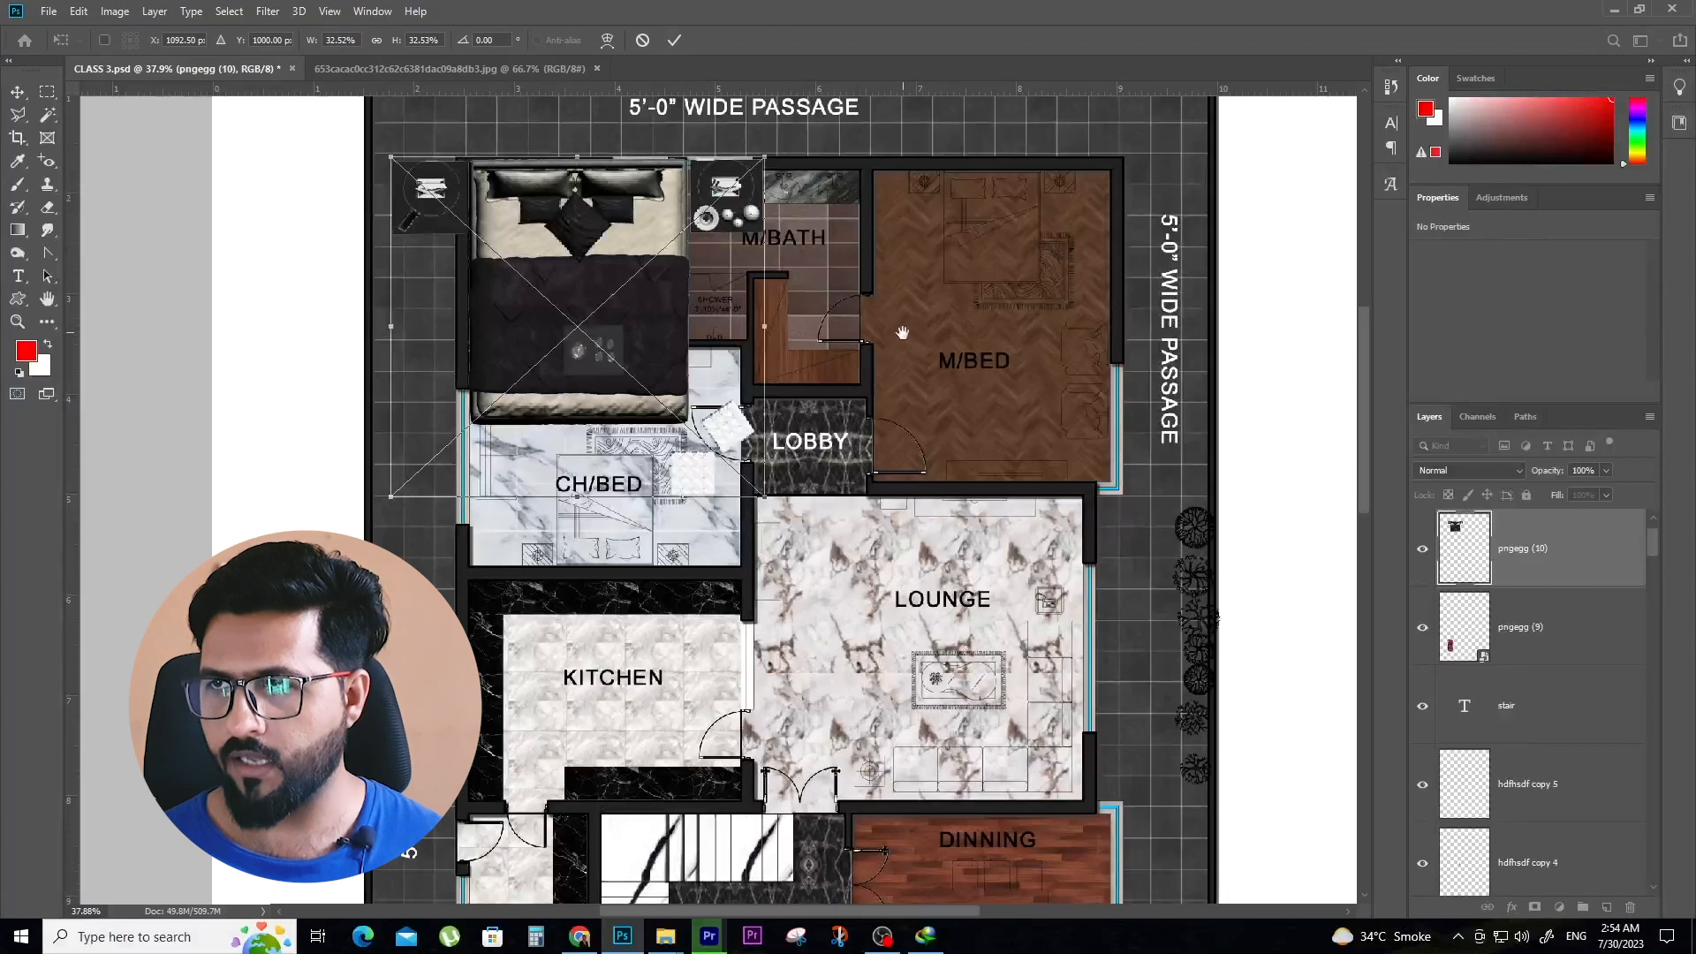
drag(828, 331, 658, 460)
key(ctrl+r)
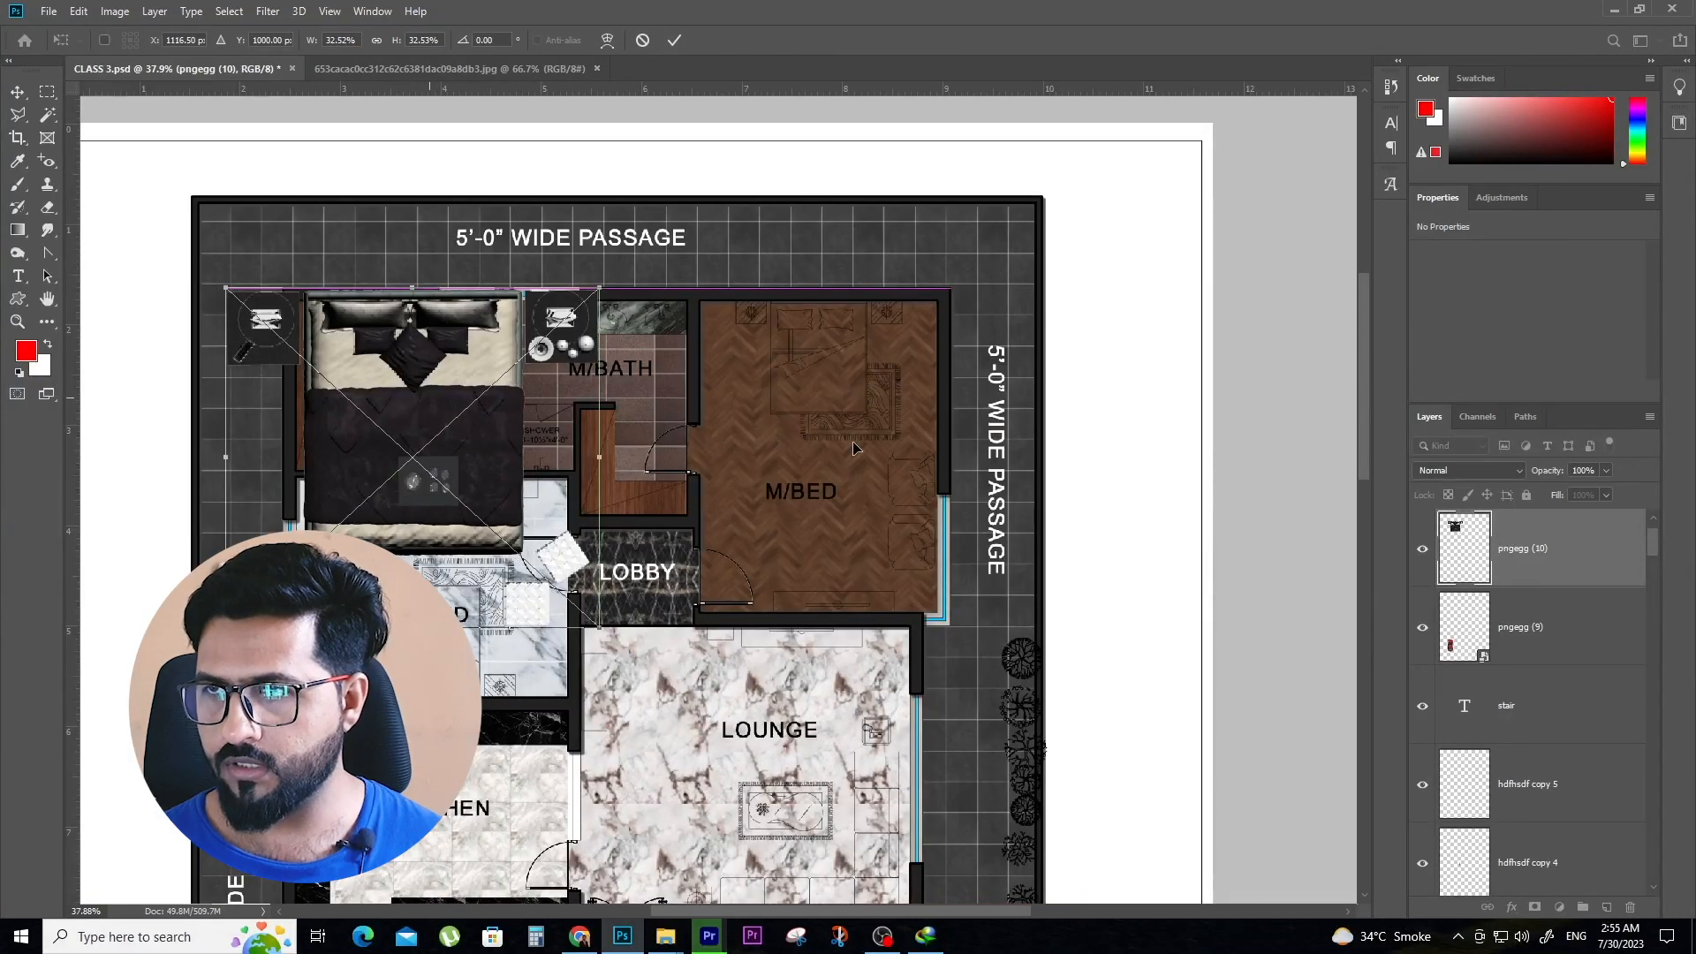
drag(520, 558, 939, 593)
drag(1010, 660, 821, 487)
drag(751, 398, 837, 377)
key(Return)
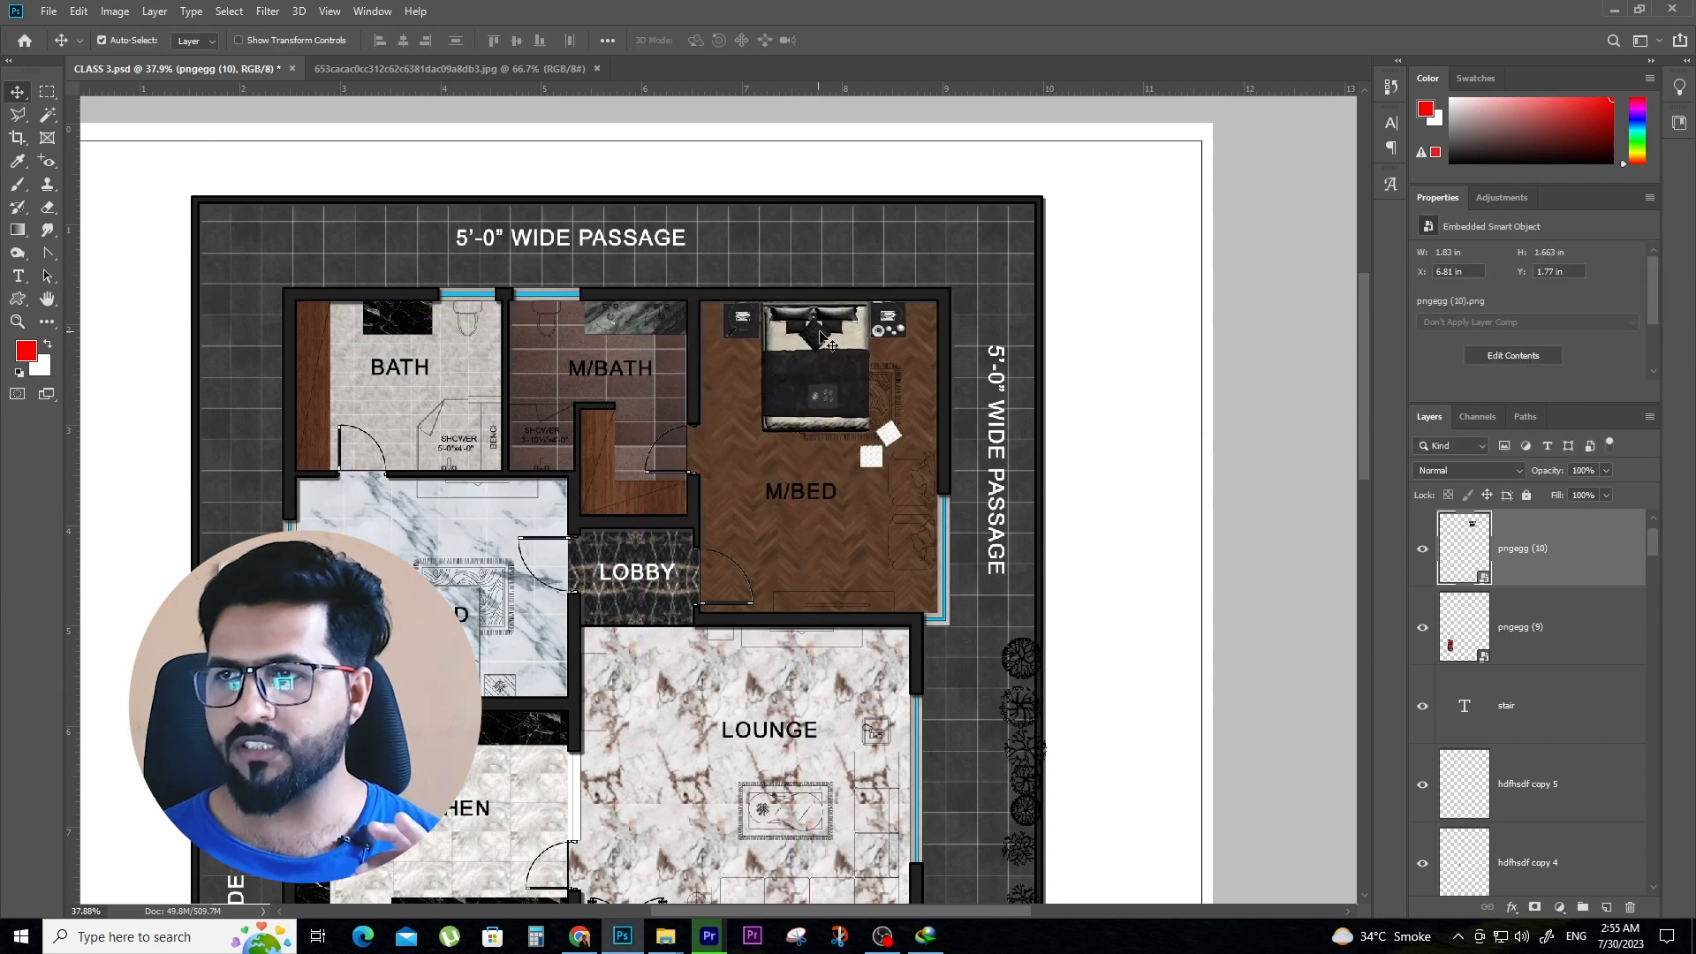
scroll(822, 334, up, 5)
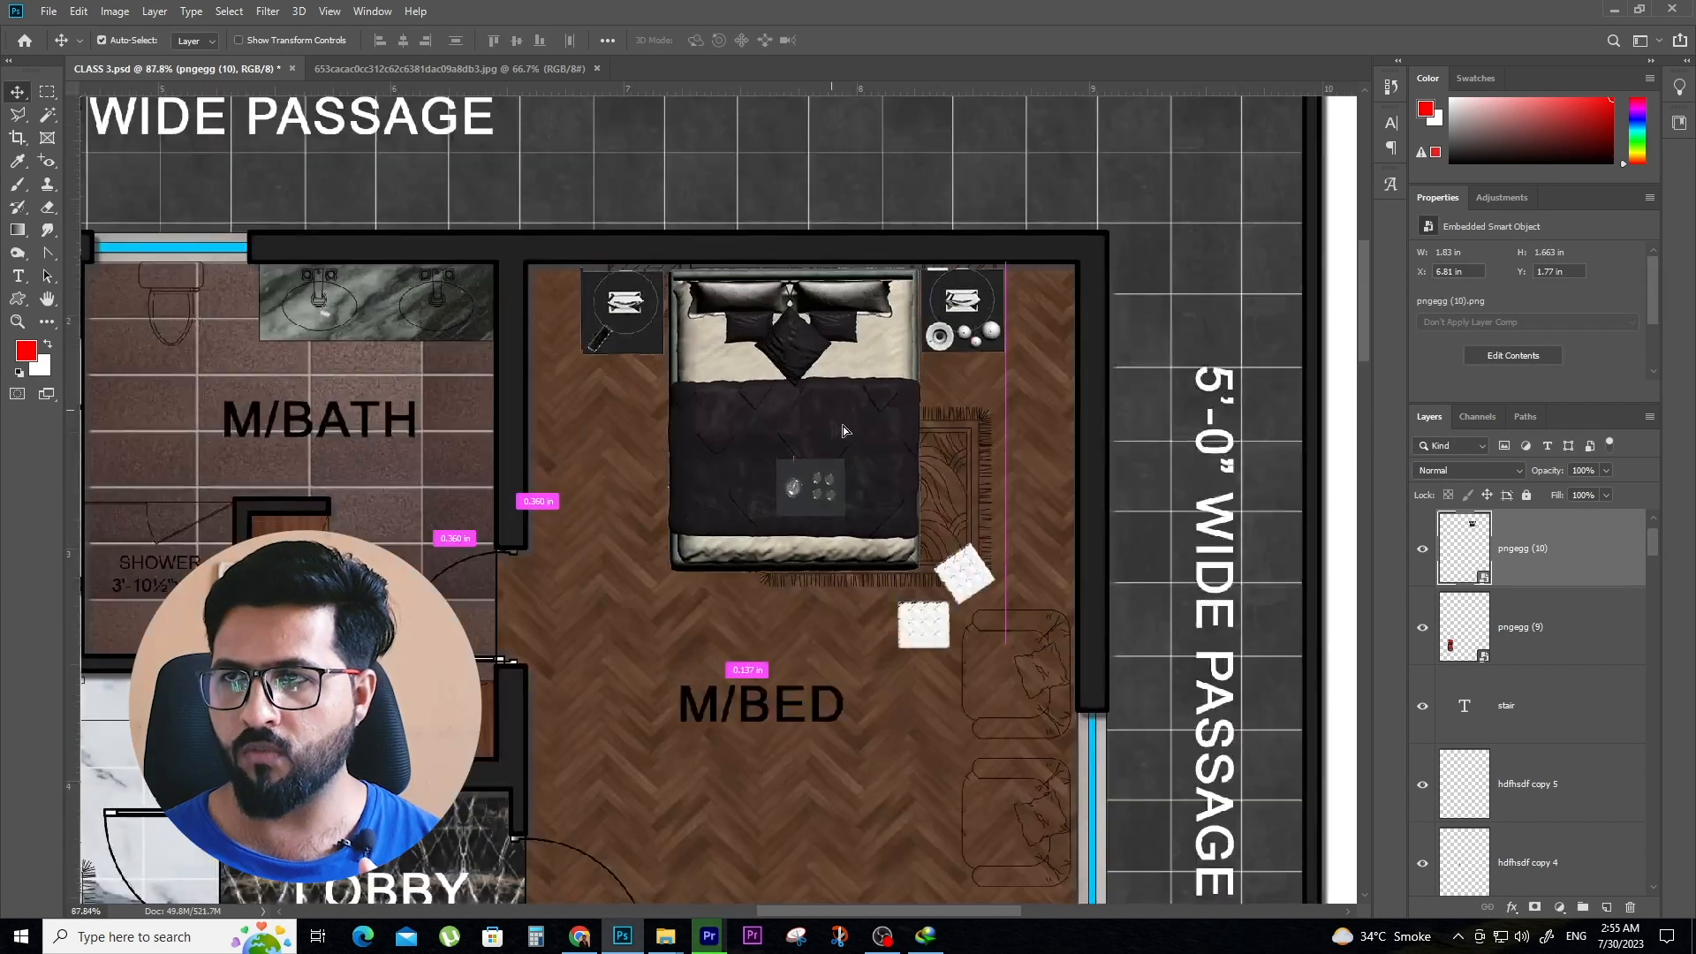
drag(843, 431, 865, 394)
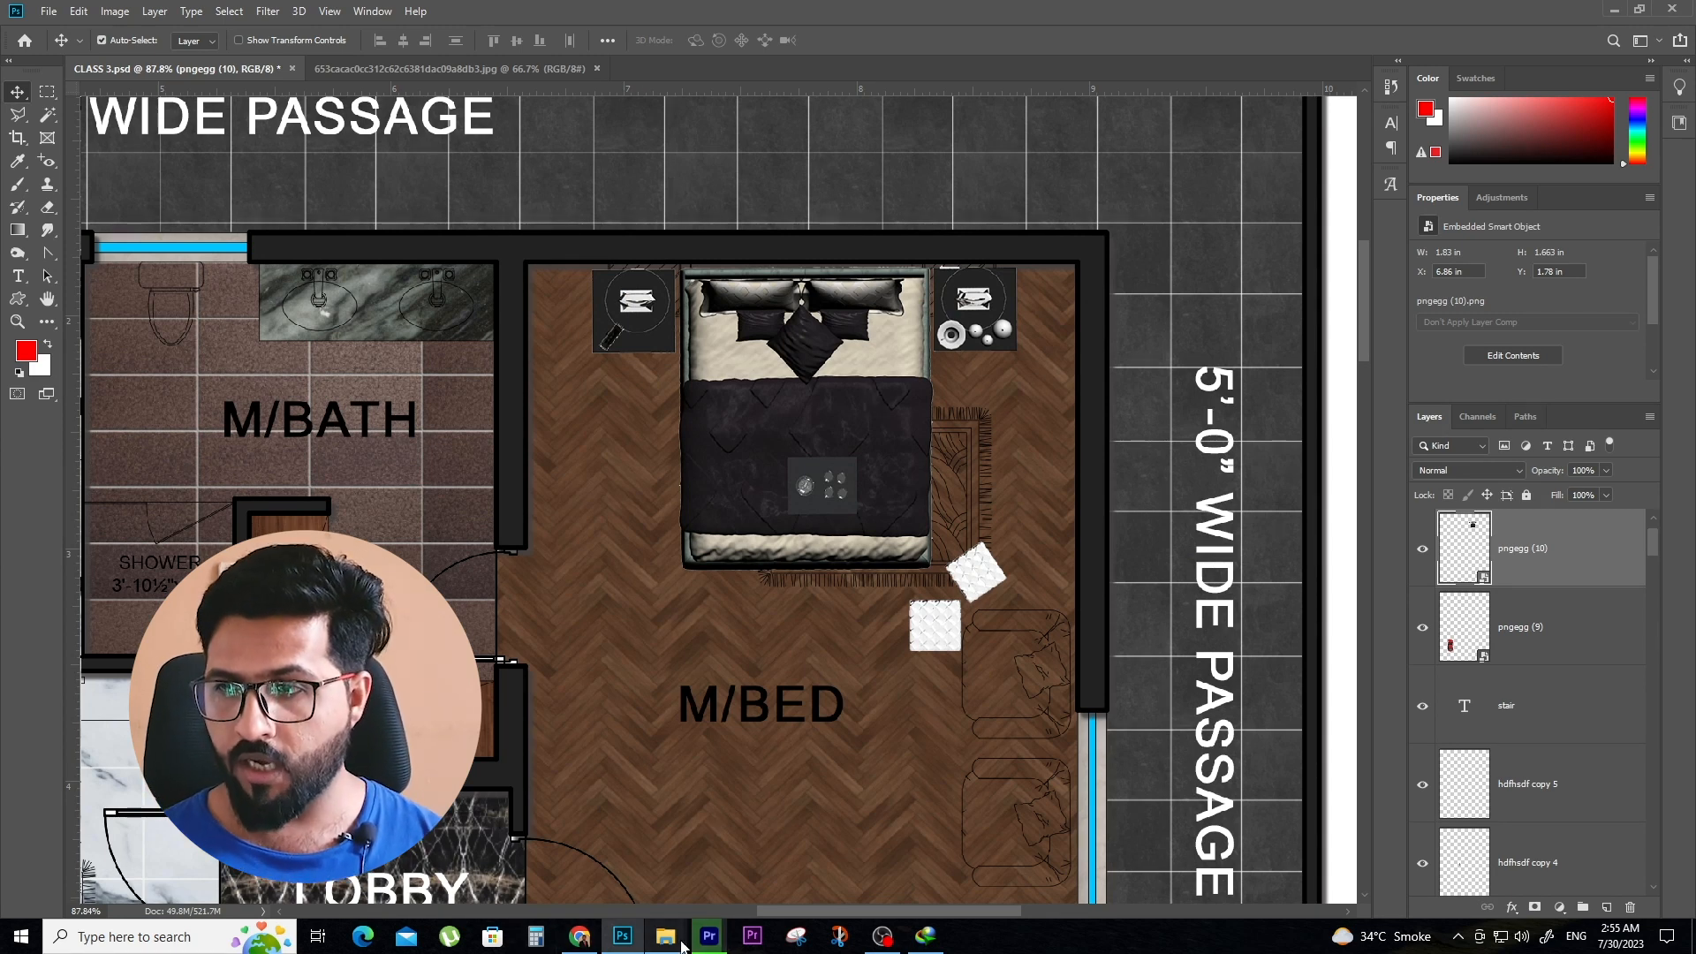
Switch to File Explorer and go from the maps folder up to the plan render assets folder
mouse_move(668, 936)
click(543, 894)
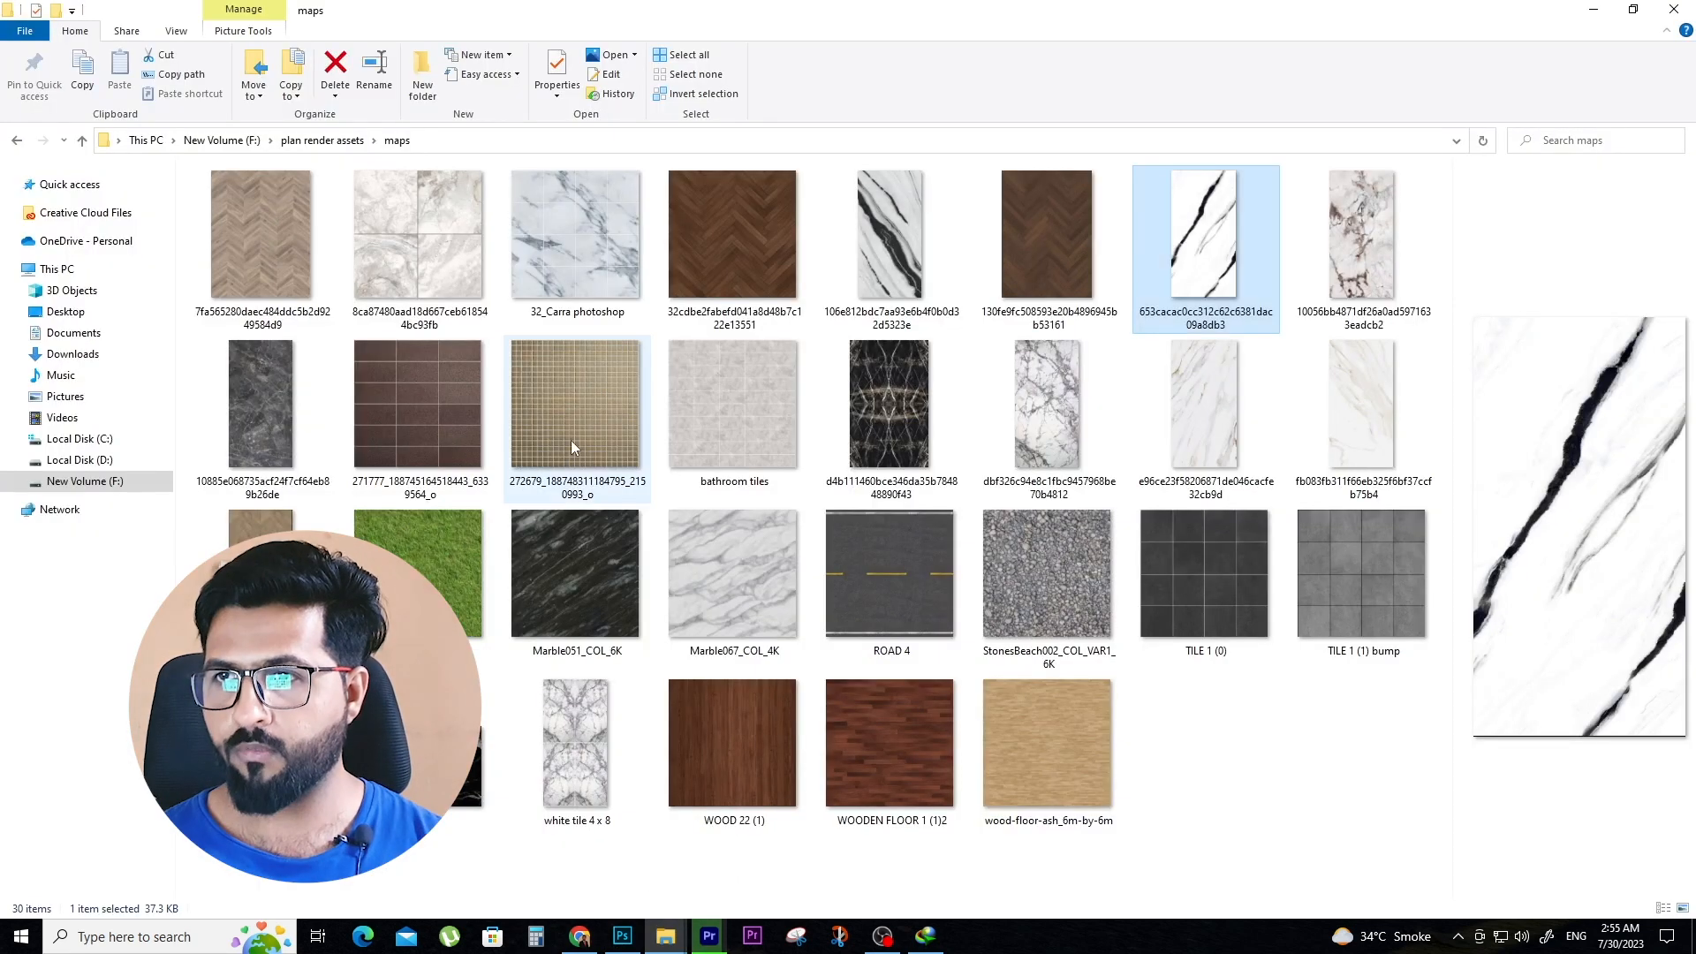
key(alt+Left)
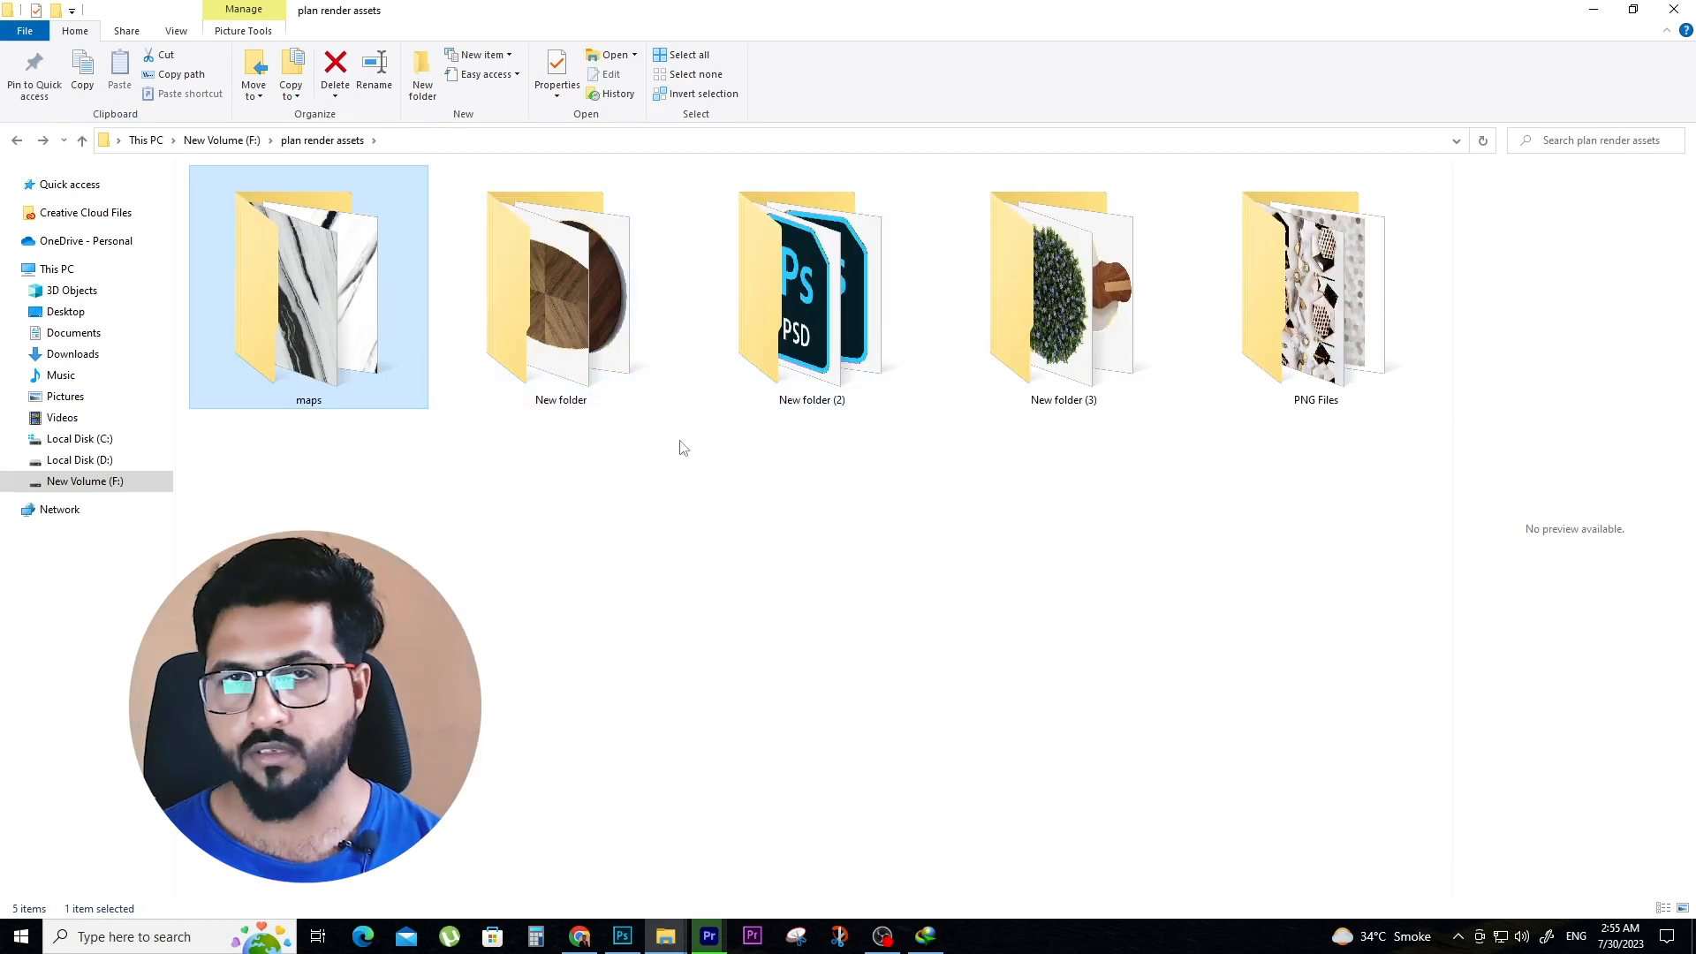
Place the dark gray carpet image from New folder into the floor plan, scaled to about 25% and rotated 60°
double_click(570, 349)
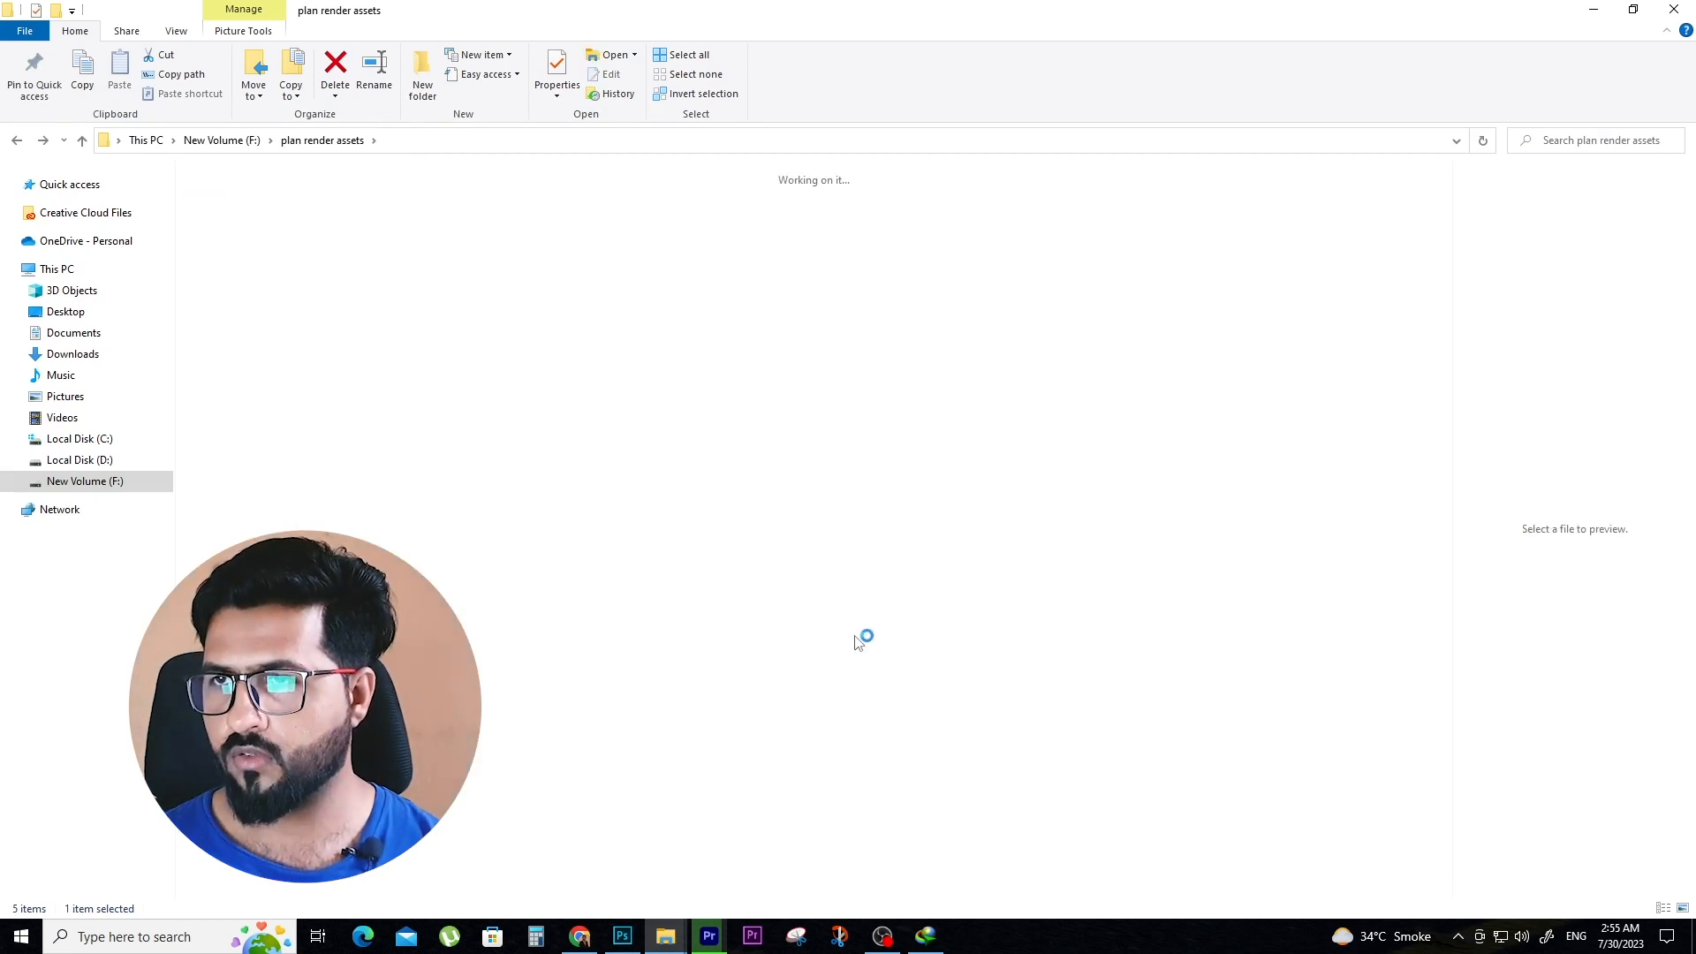
click(574, 265)
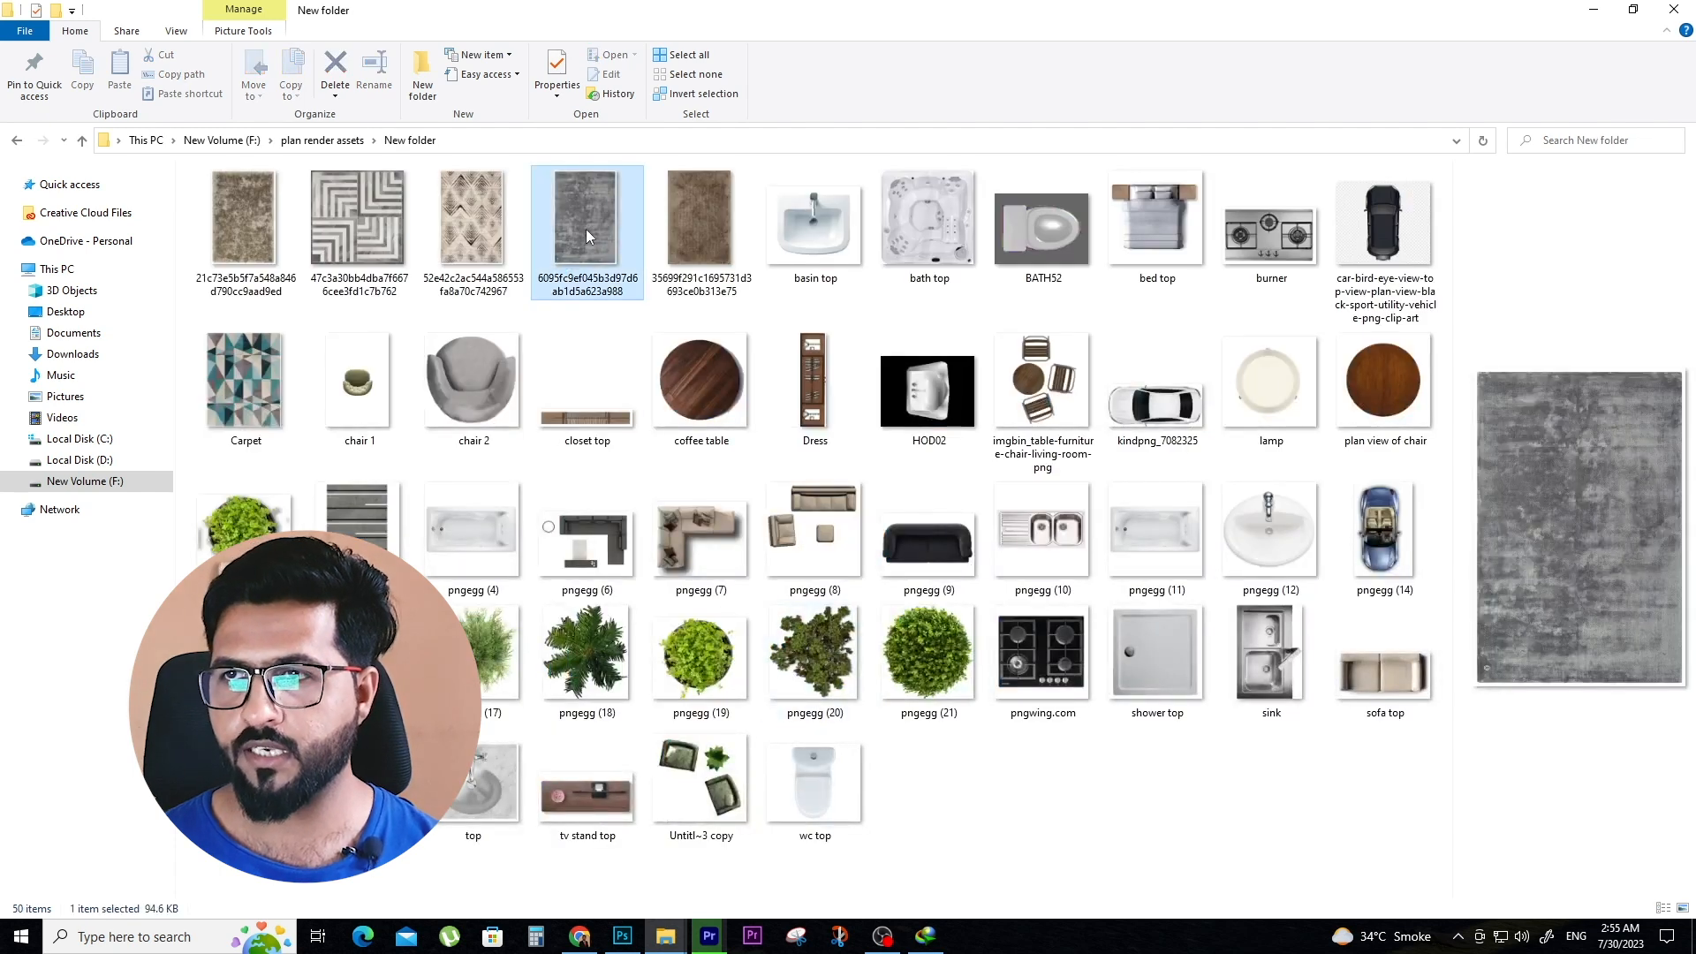
drag(586, 229, 884, 585)
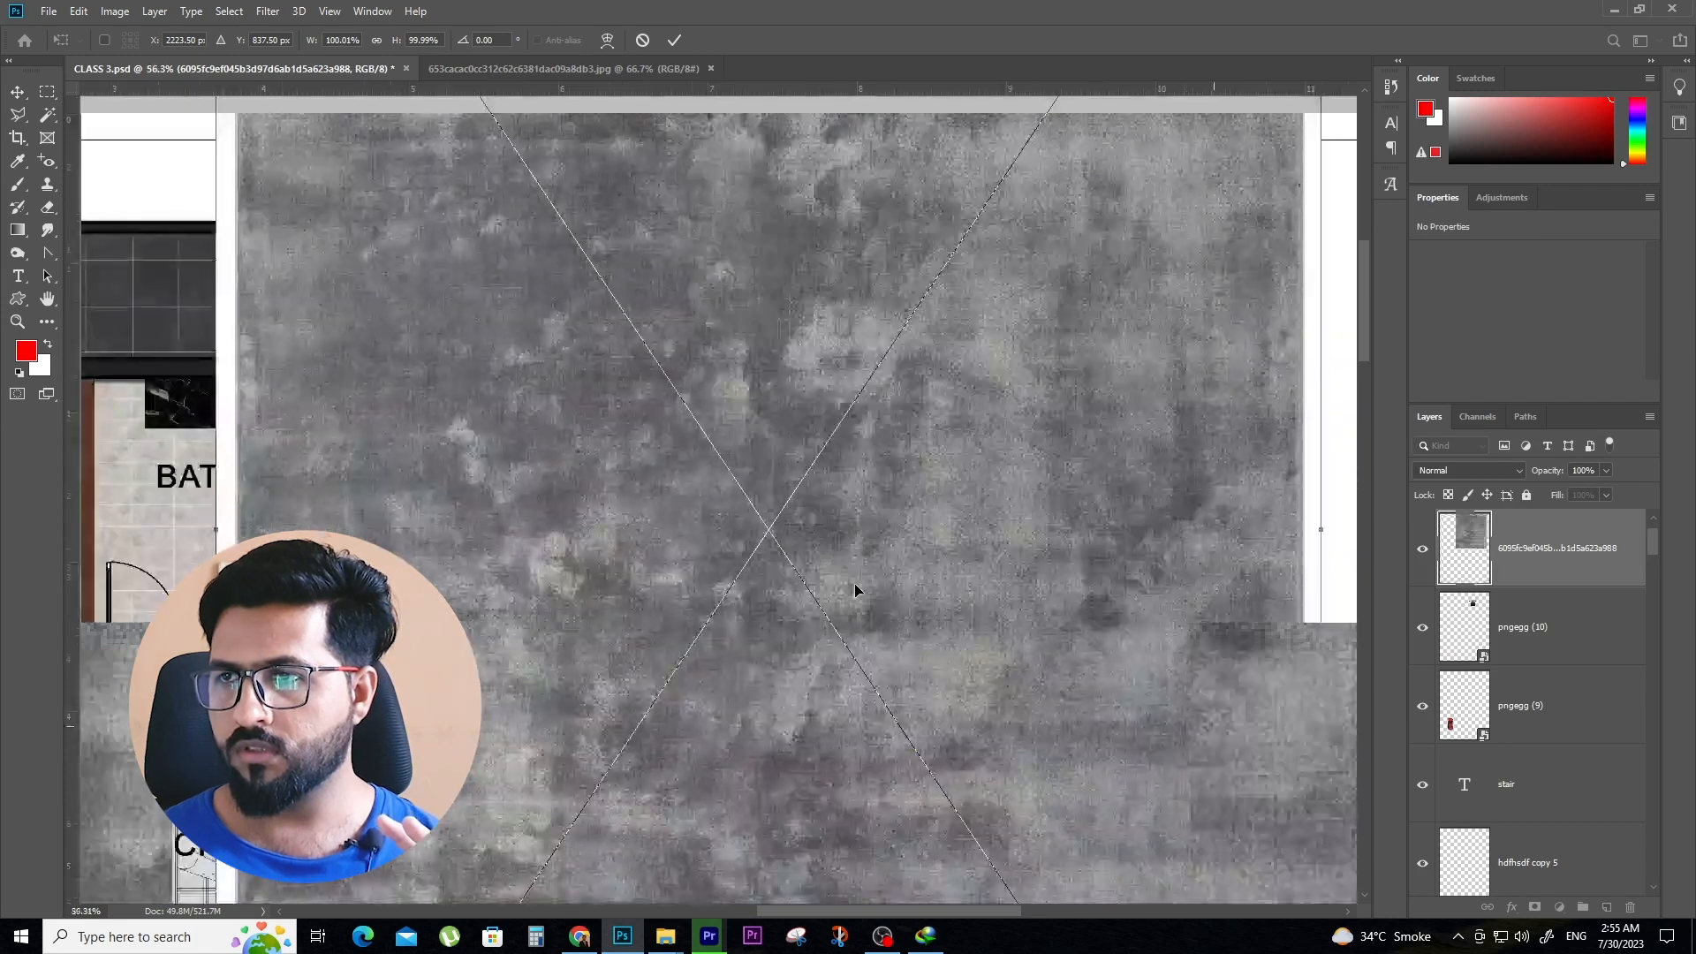
scroll(854, 590, down, 5)
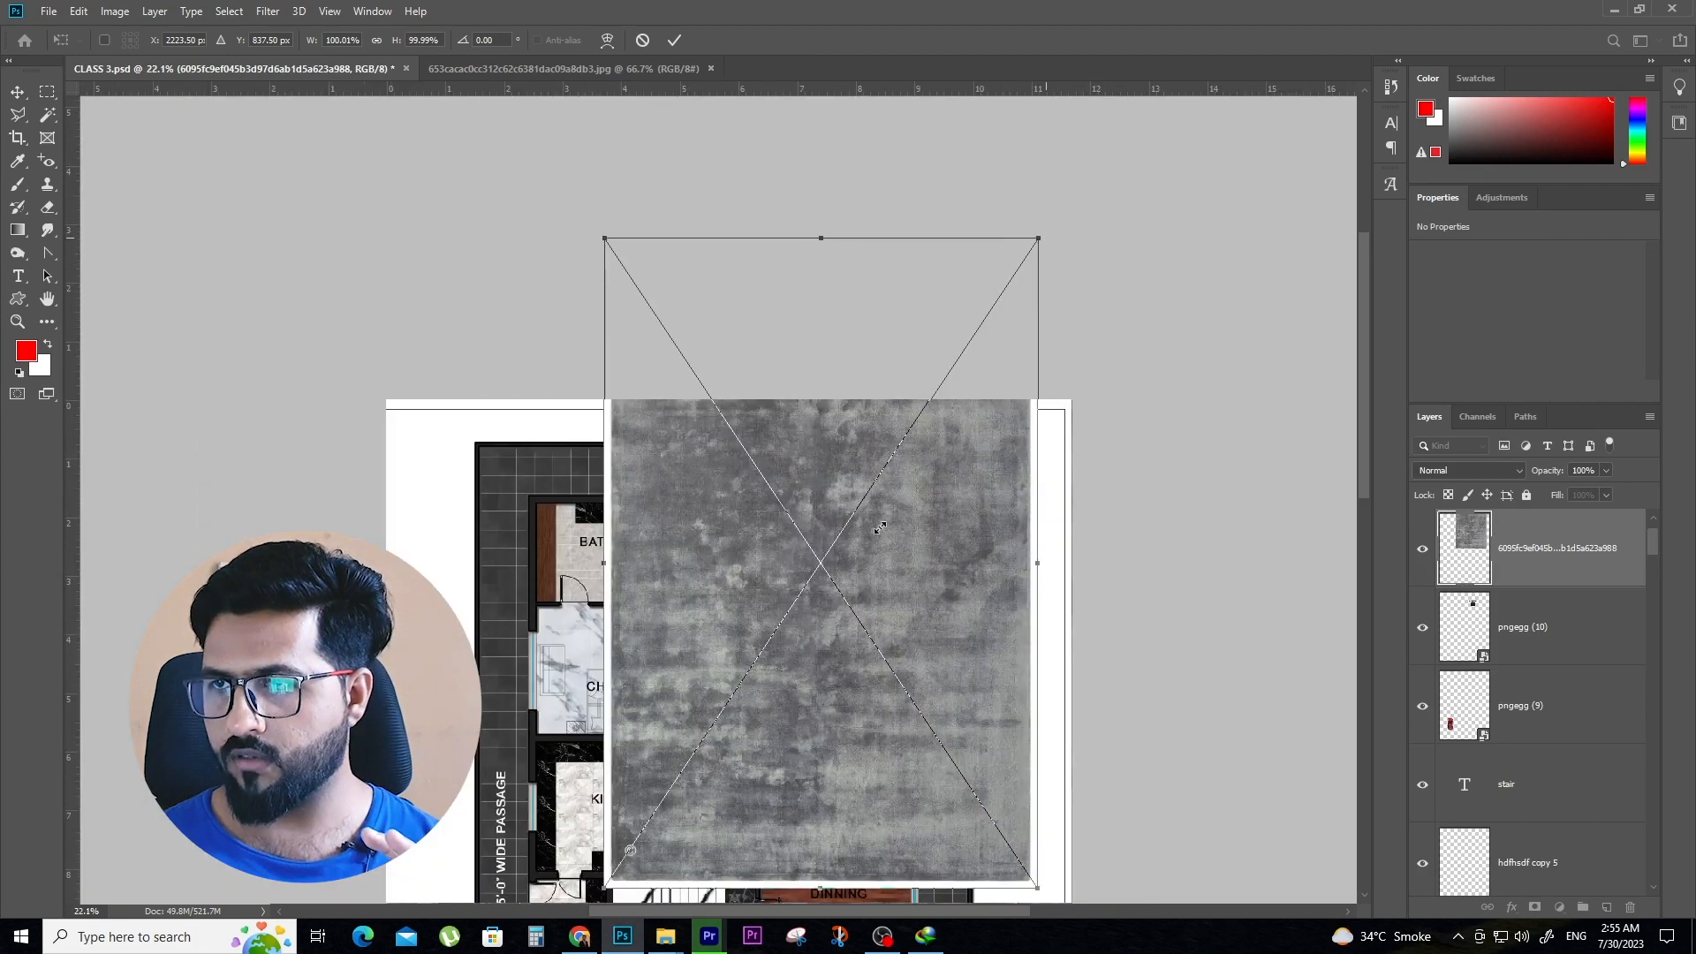
drag(879, 527, 712, 724)
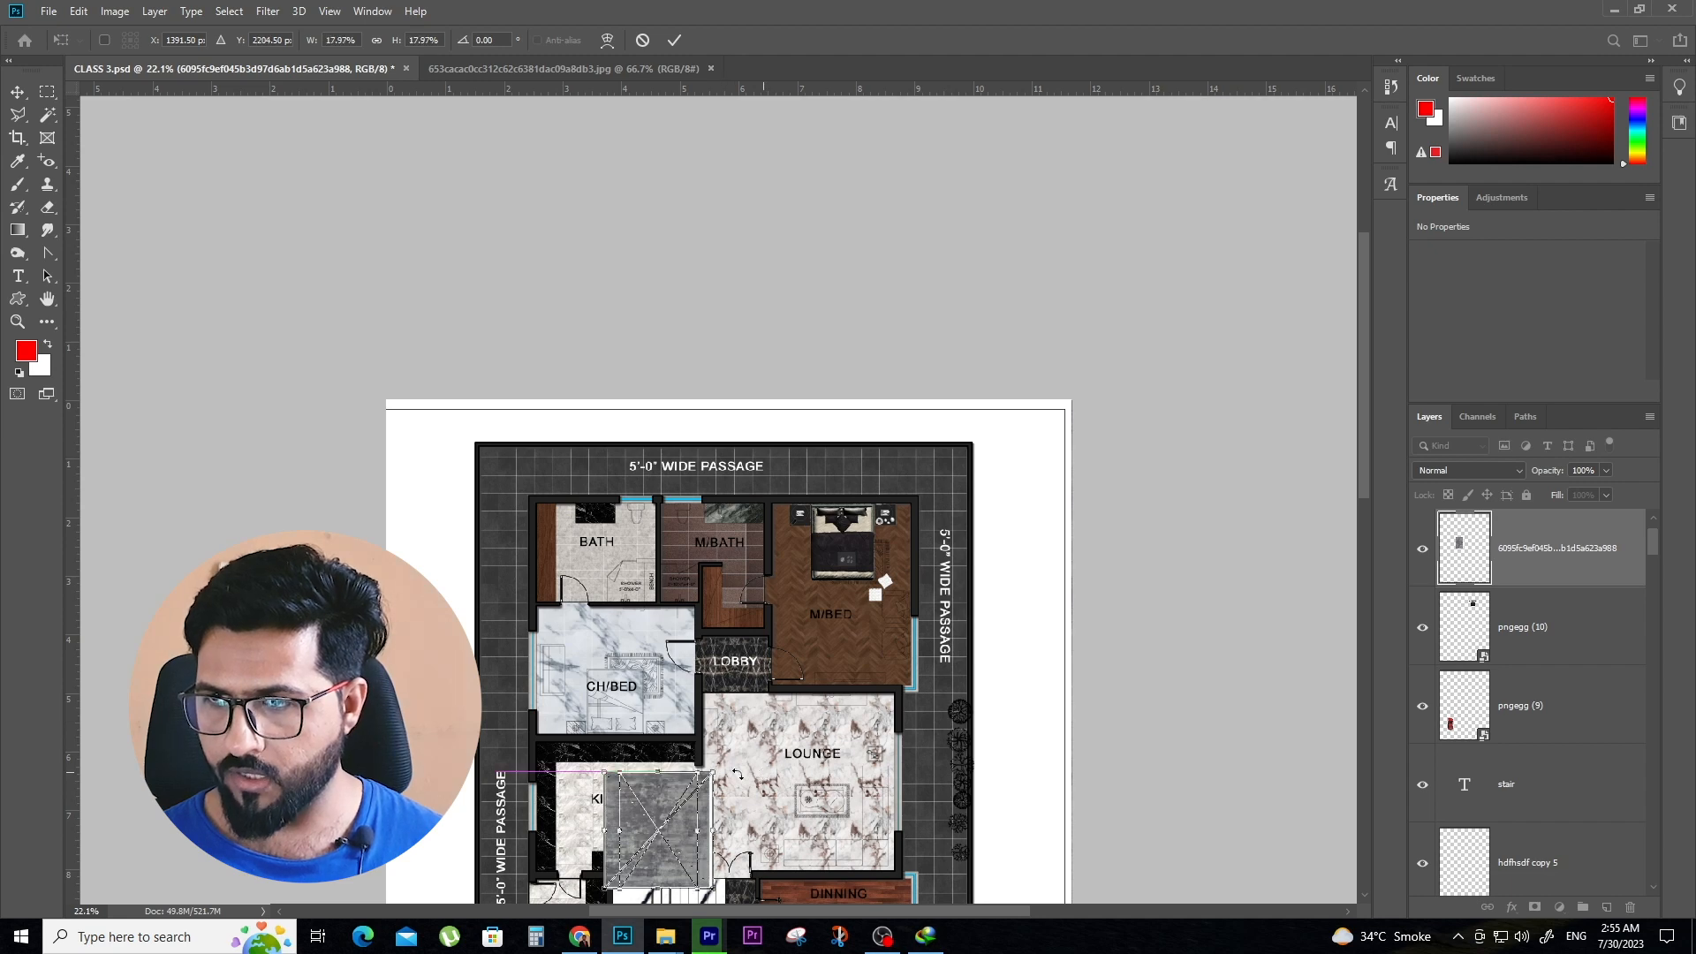
drag(751, 736, 802, 823)
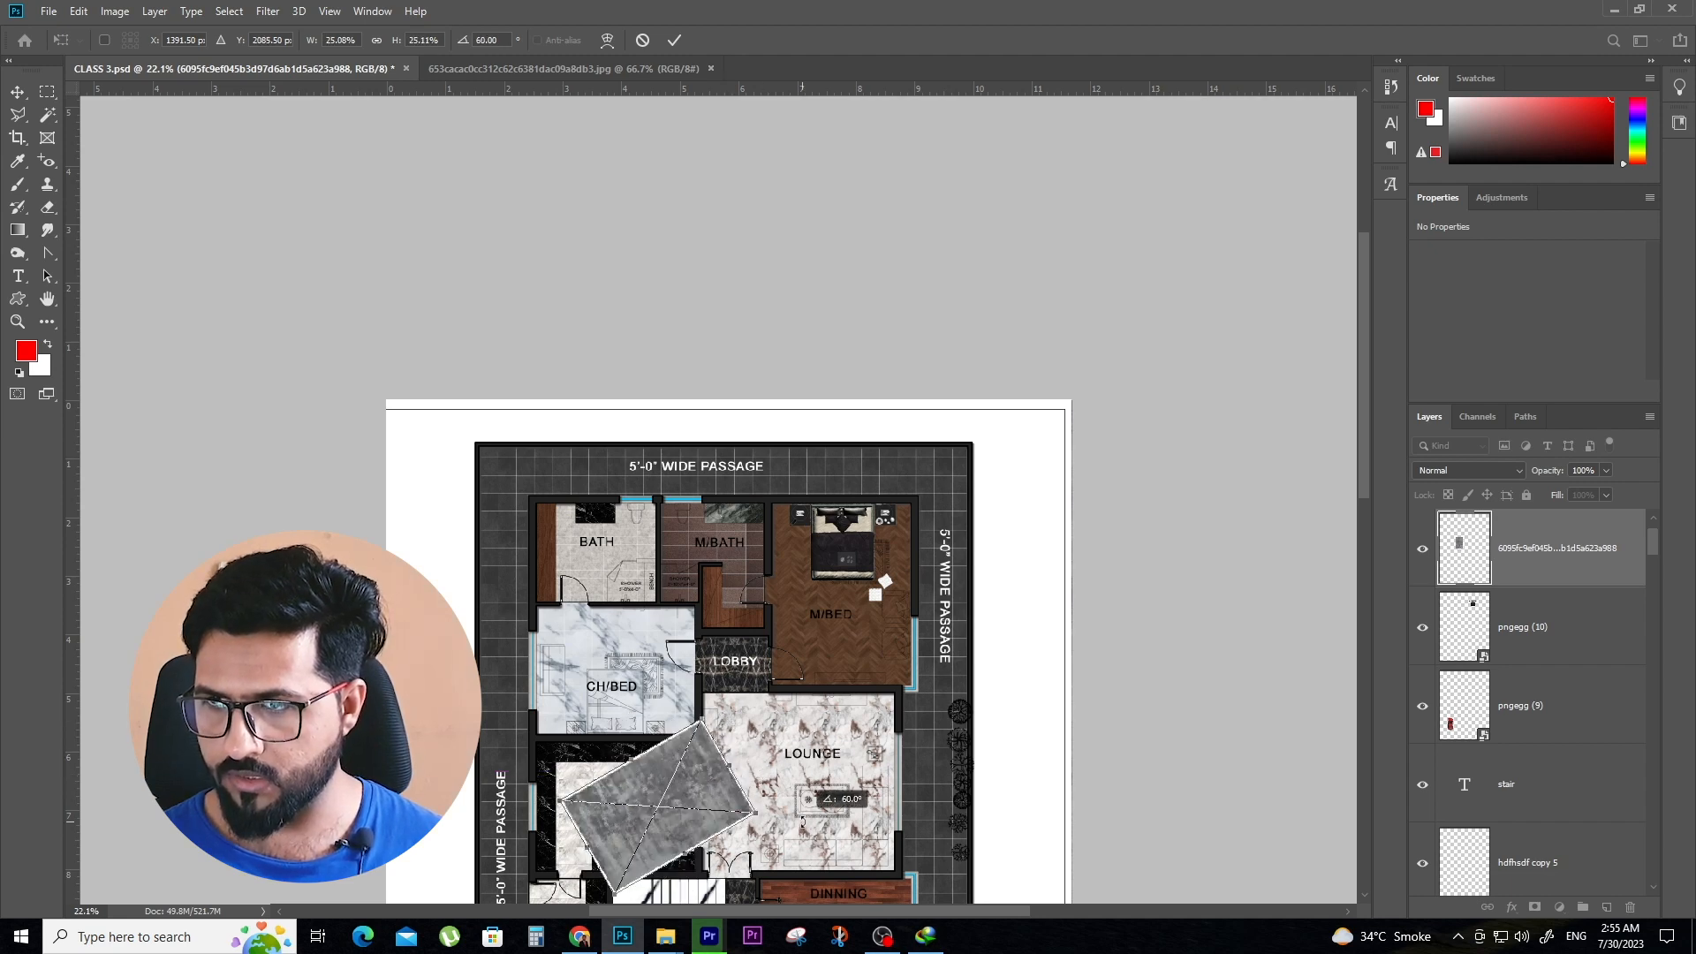
key(Return)
Move the rotated carpet into the M/BED room, scale it to about 14.3% and position it over the bed's foot end
scroll(713, 774, up, 2)
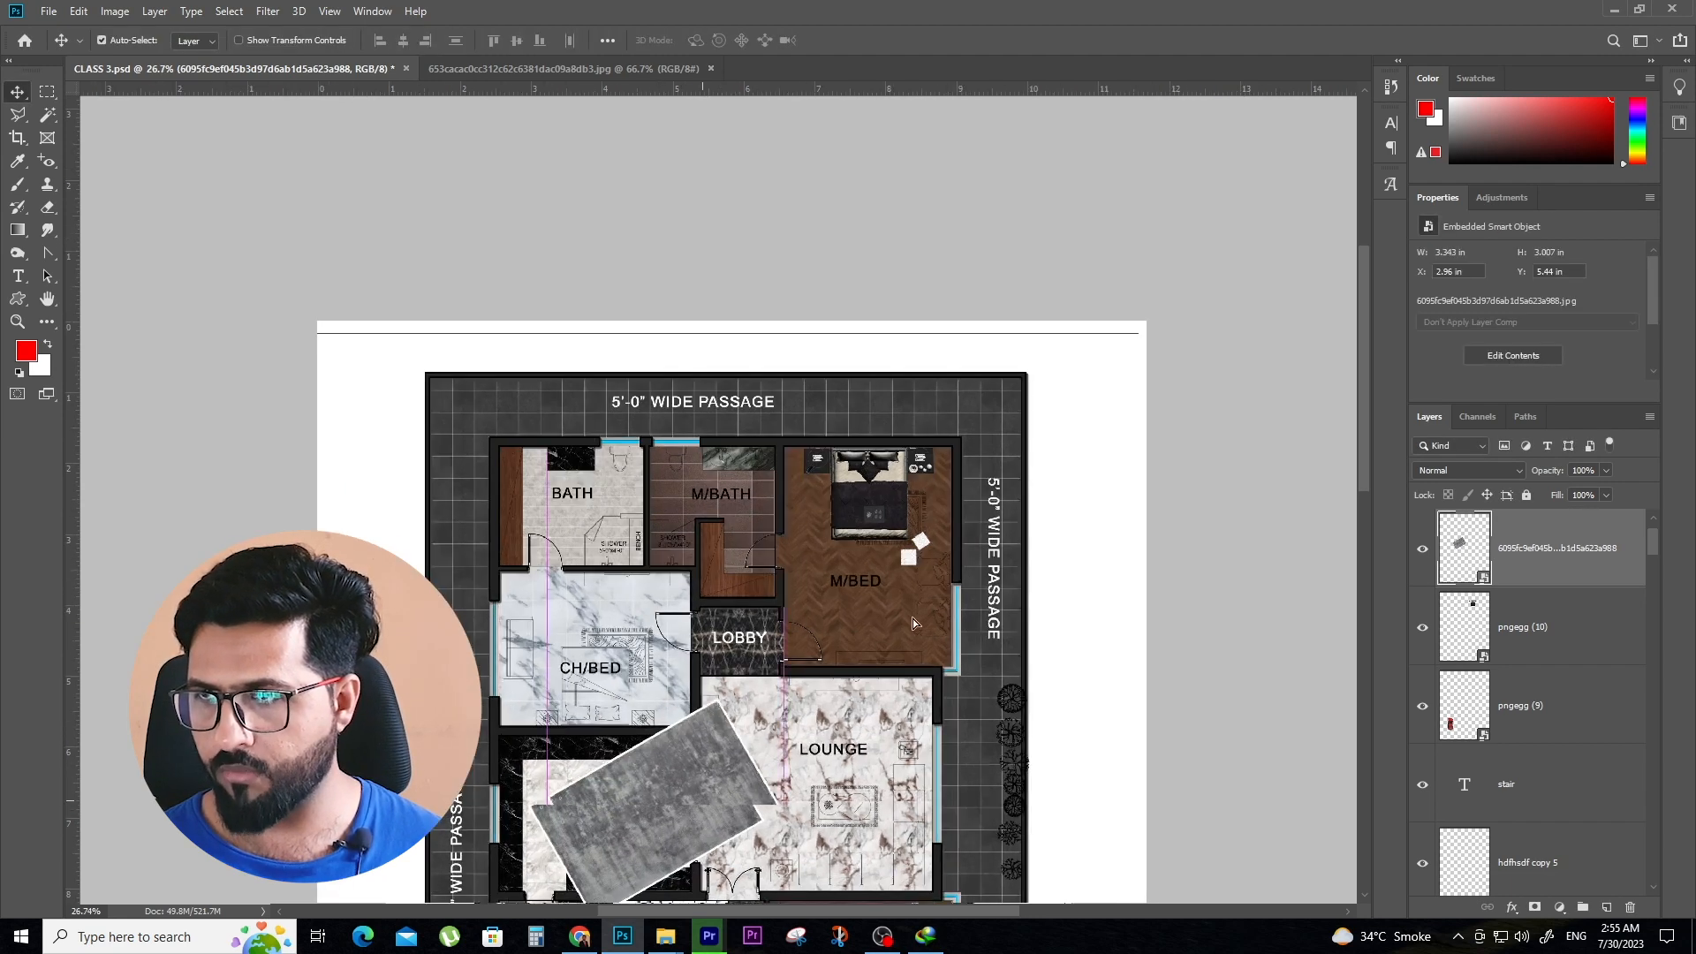
drag(697, 788, 942, 571)
key(ctrl+t)
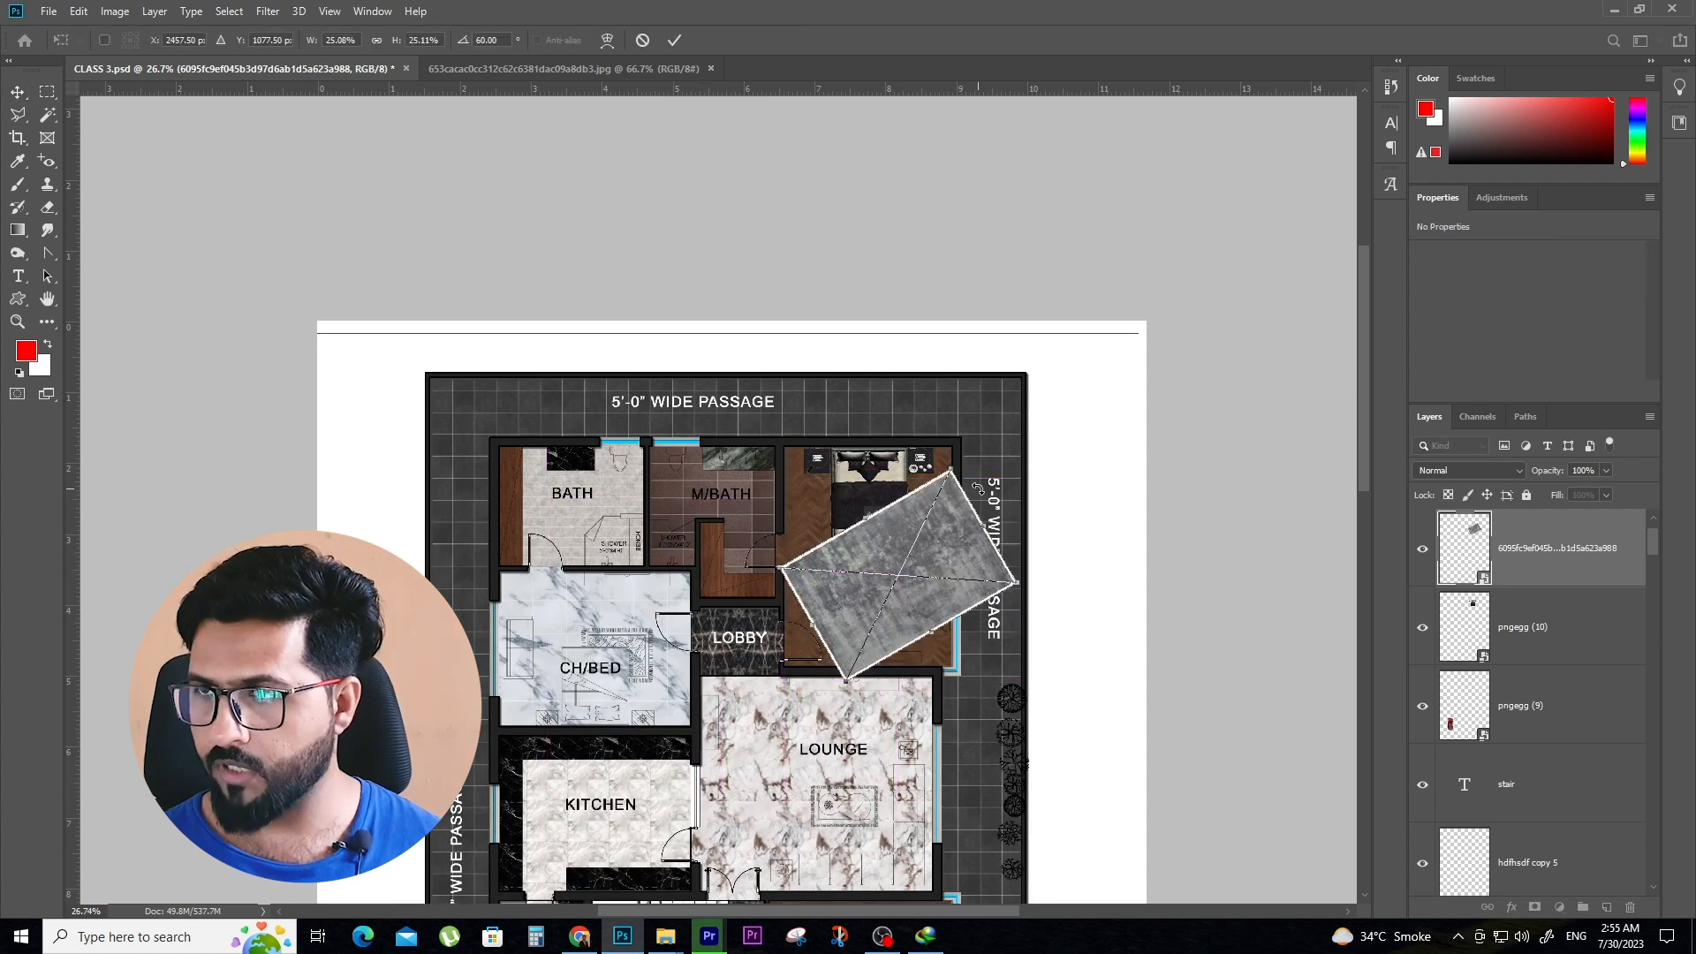
drag(953, 466, 911, 562)
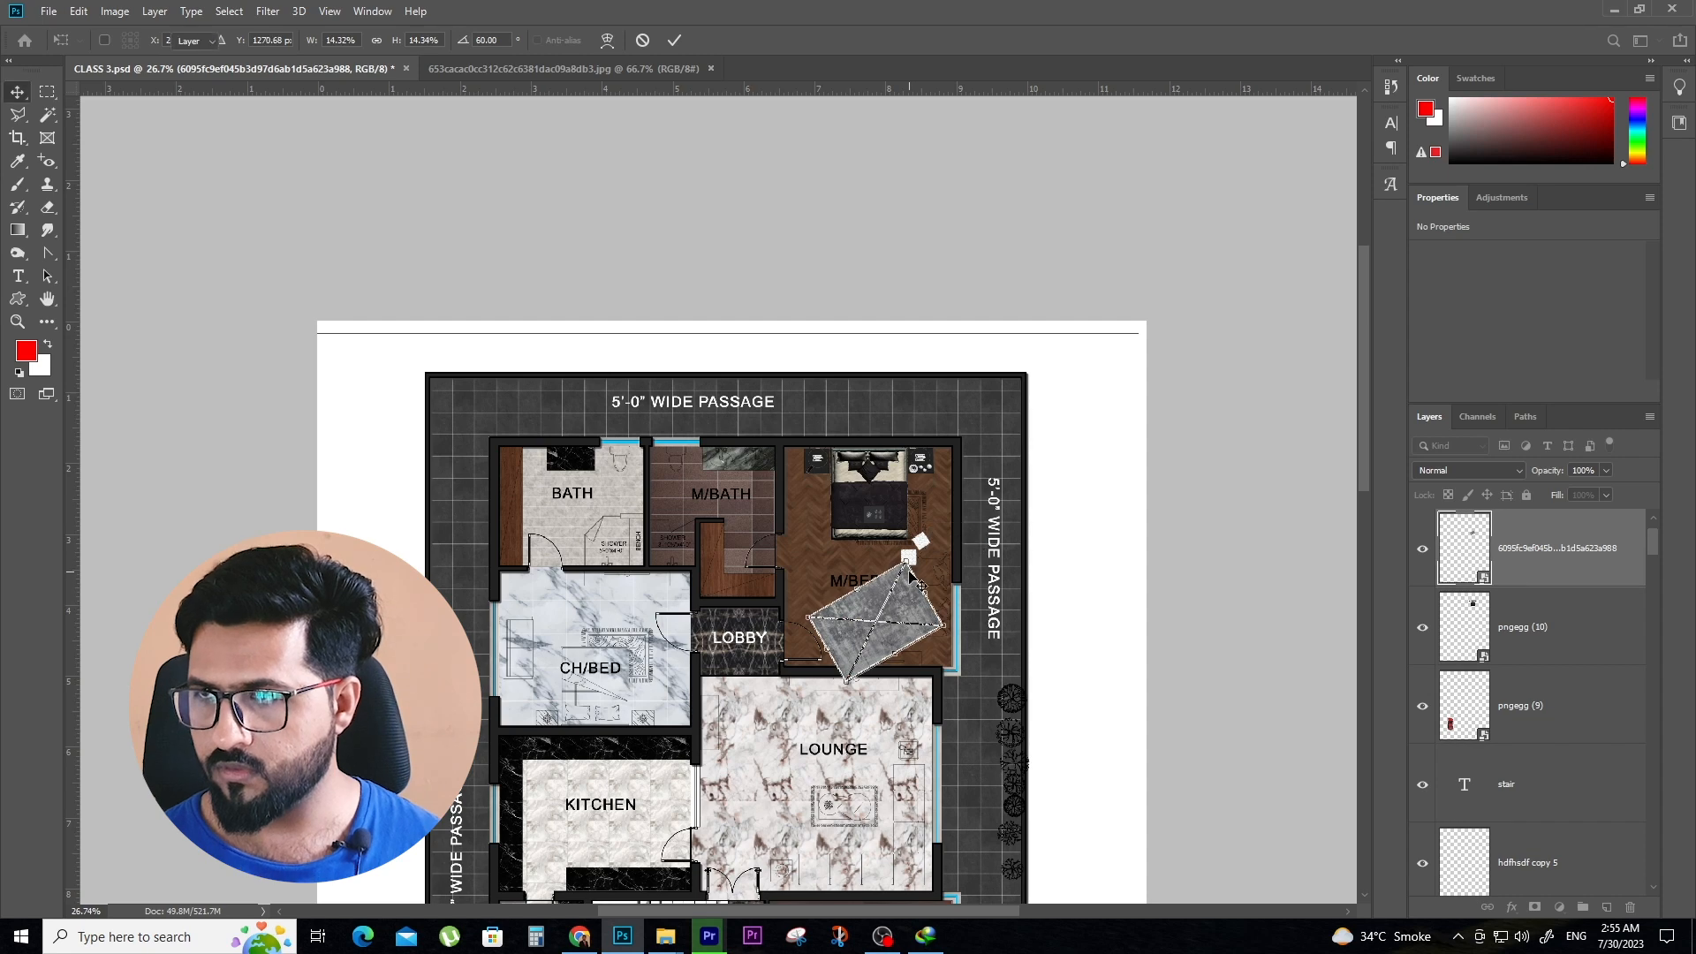
key(Return)
scroll(874, 529, up, 5)
scroll(874, 528, up, 3)
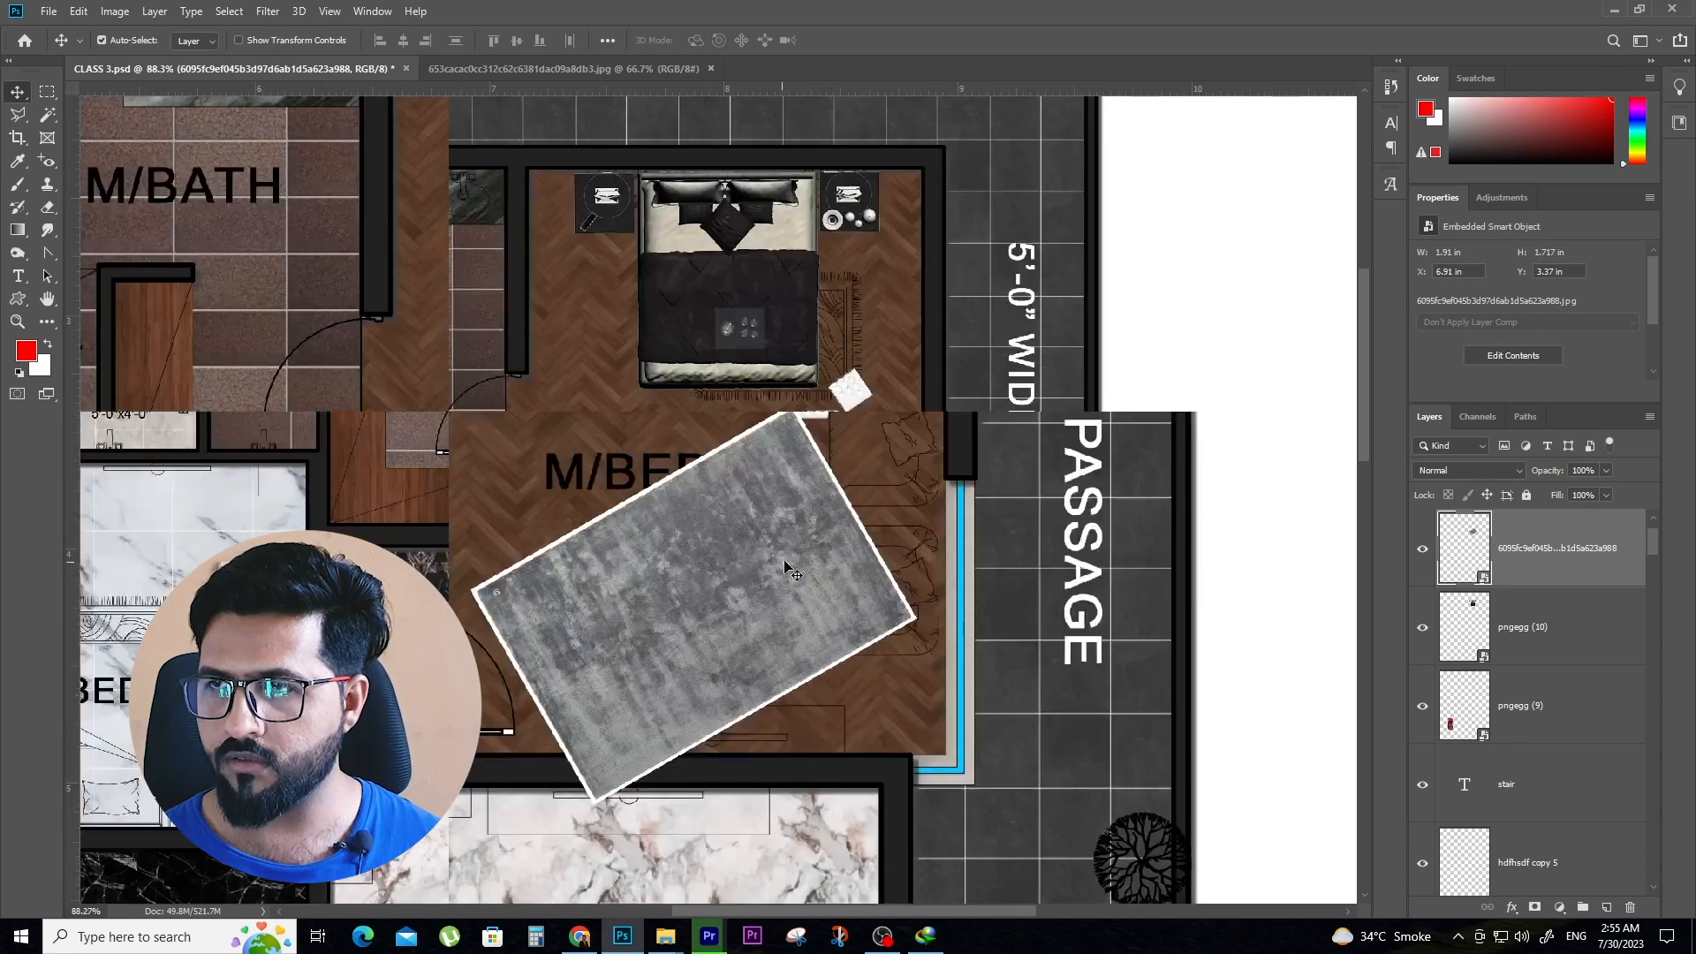
drag(782, 565, 809, 177)
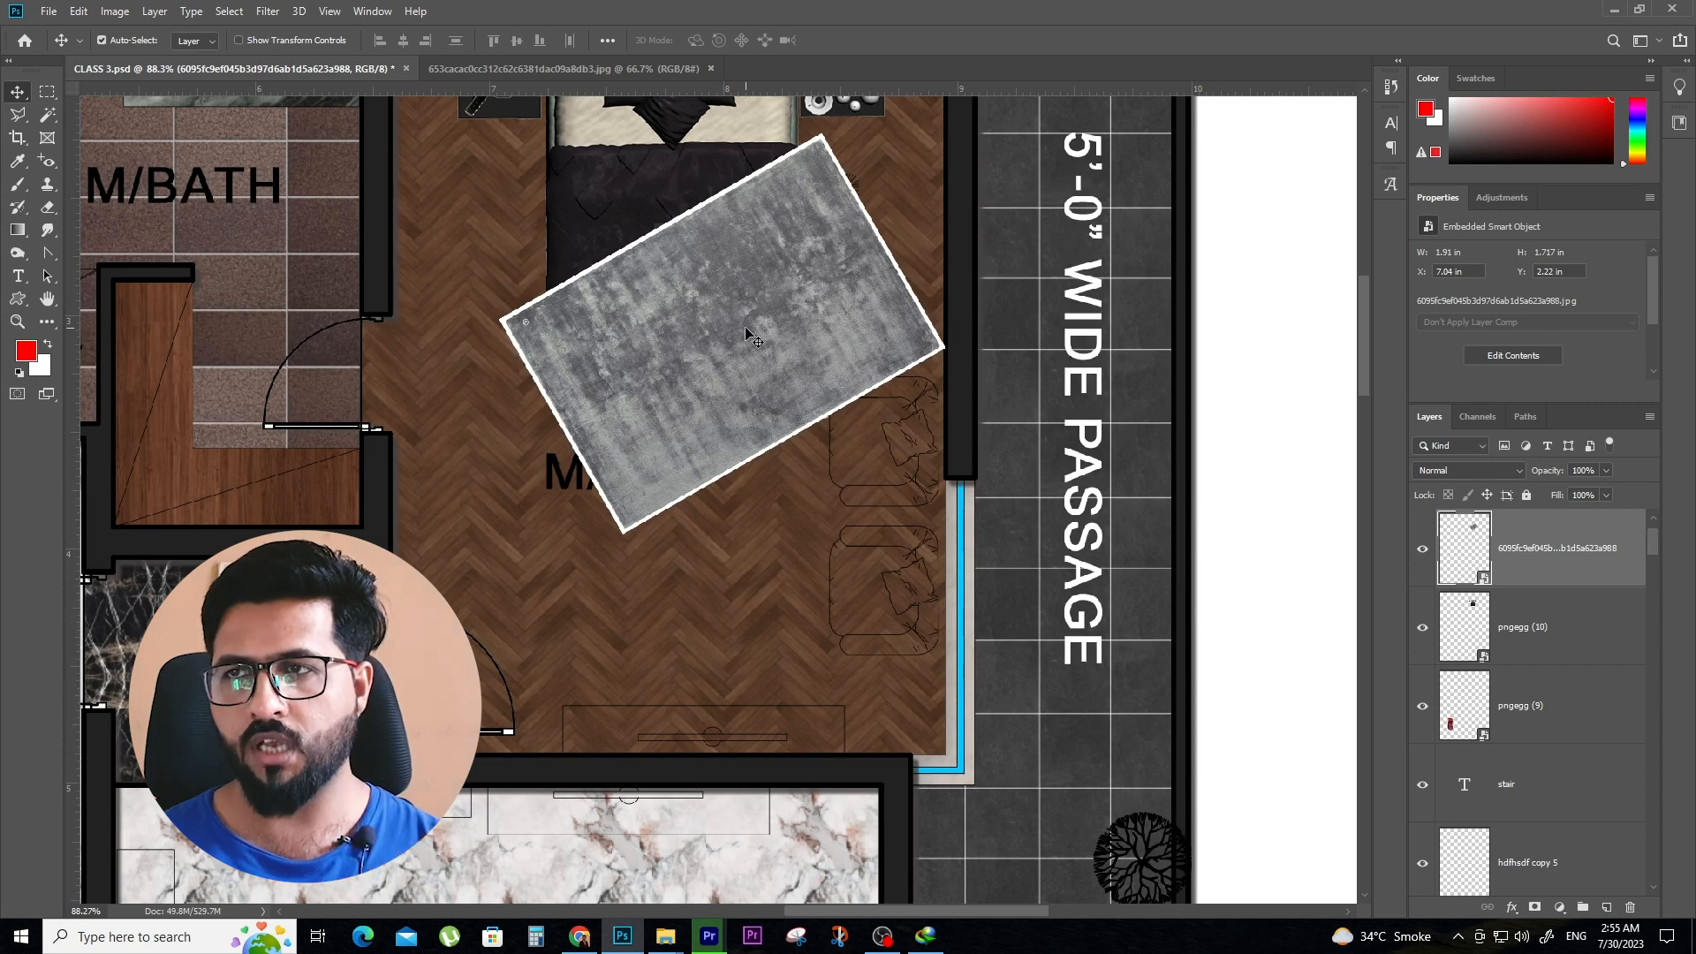
Move the carpet layer below the pngegg (10) and pngegg (9) layers and check the overlap by toggling the bed's visibility
click(641, 131)
click(760, 347)
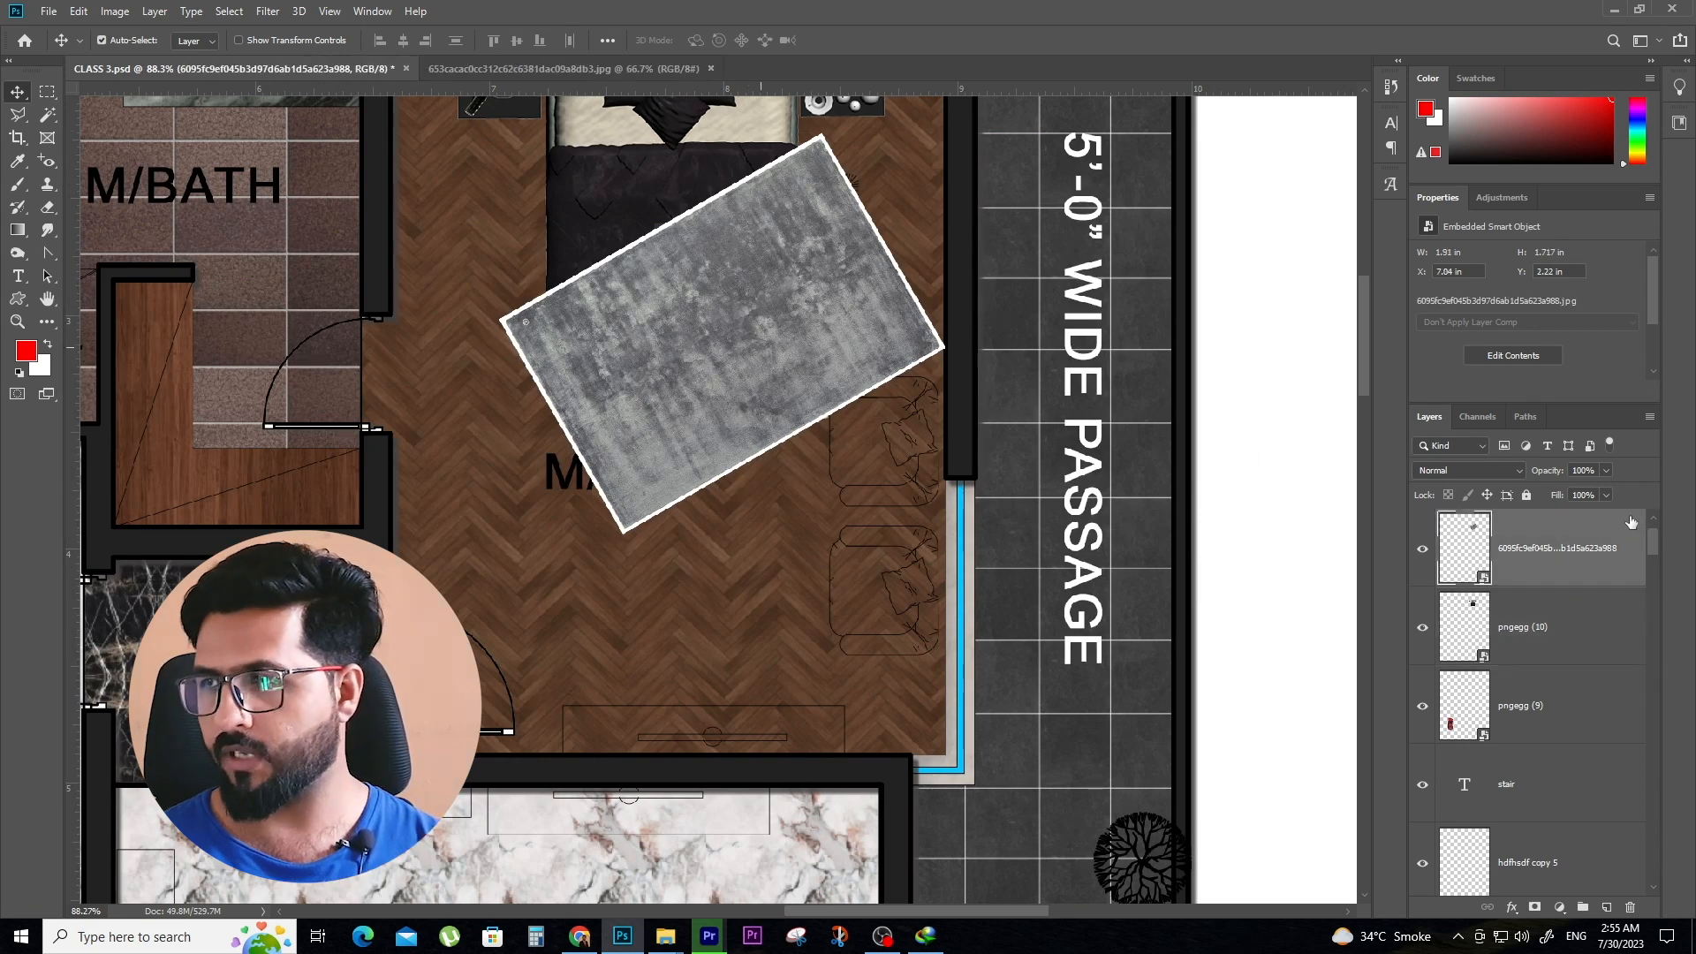
drag(1590, 550, 1581, 747)
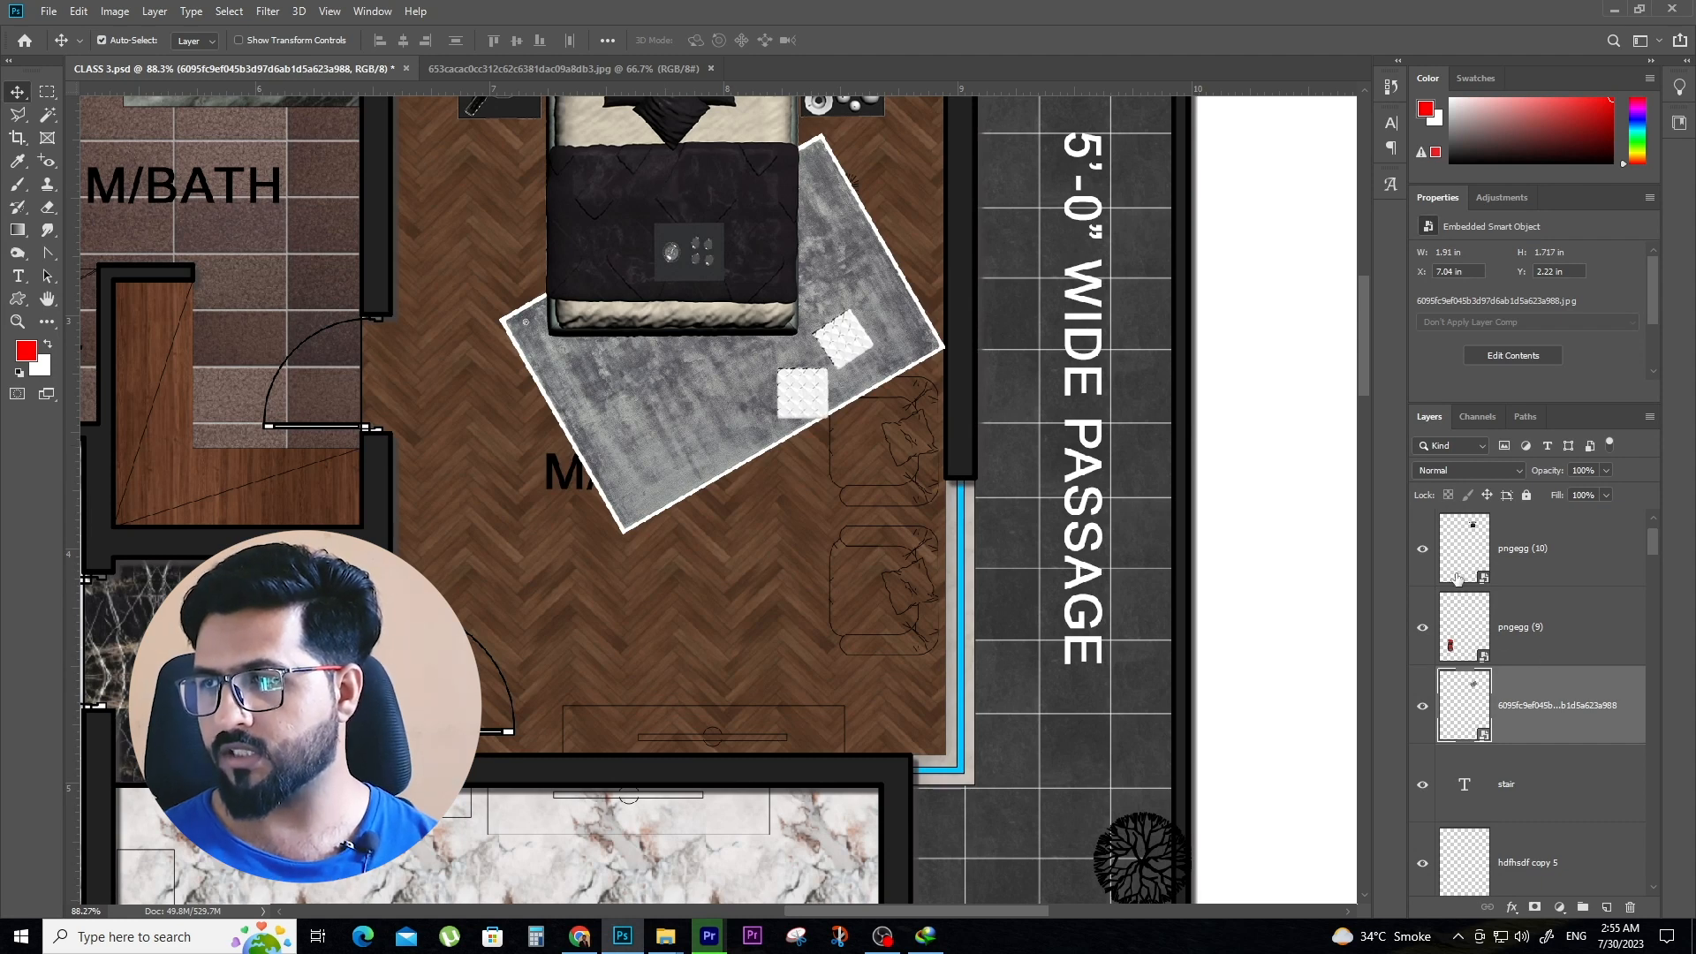
click(1423, 549)
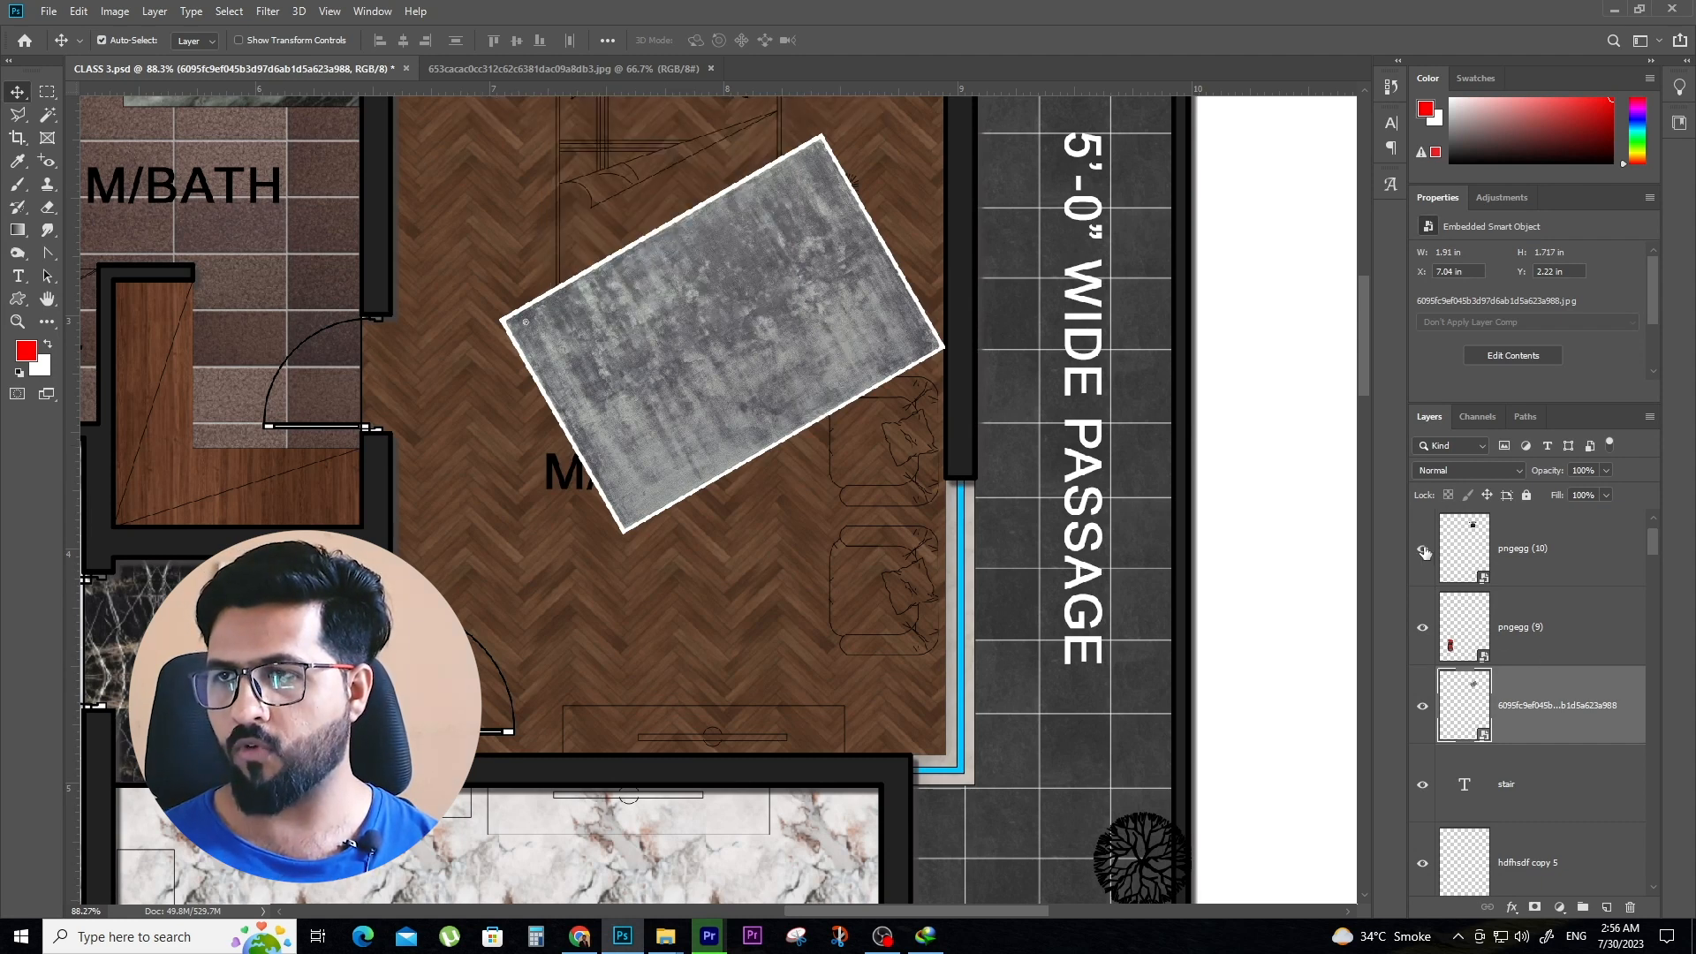
click(1422, 549)
Draw a freehand Lasso selection around the two white stools near the foot of the bed
scroll(890, 376, up, 5)
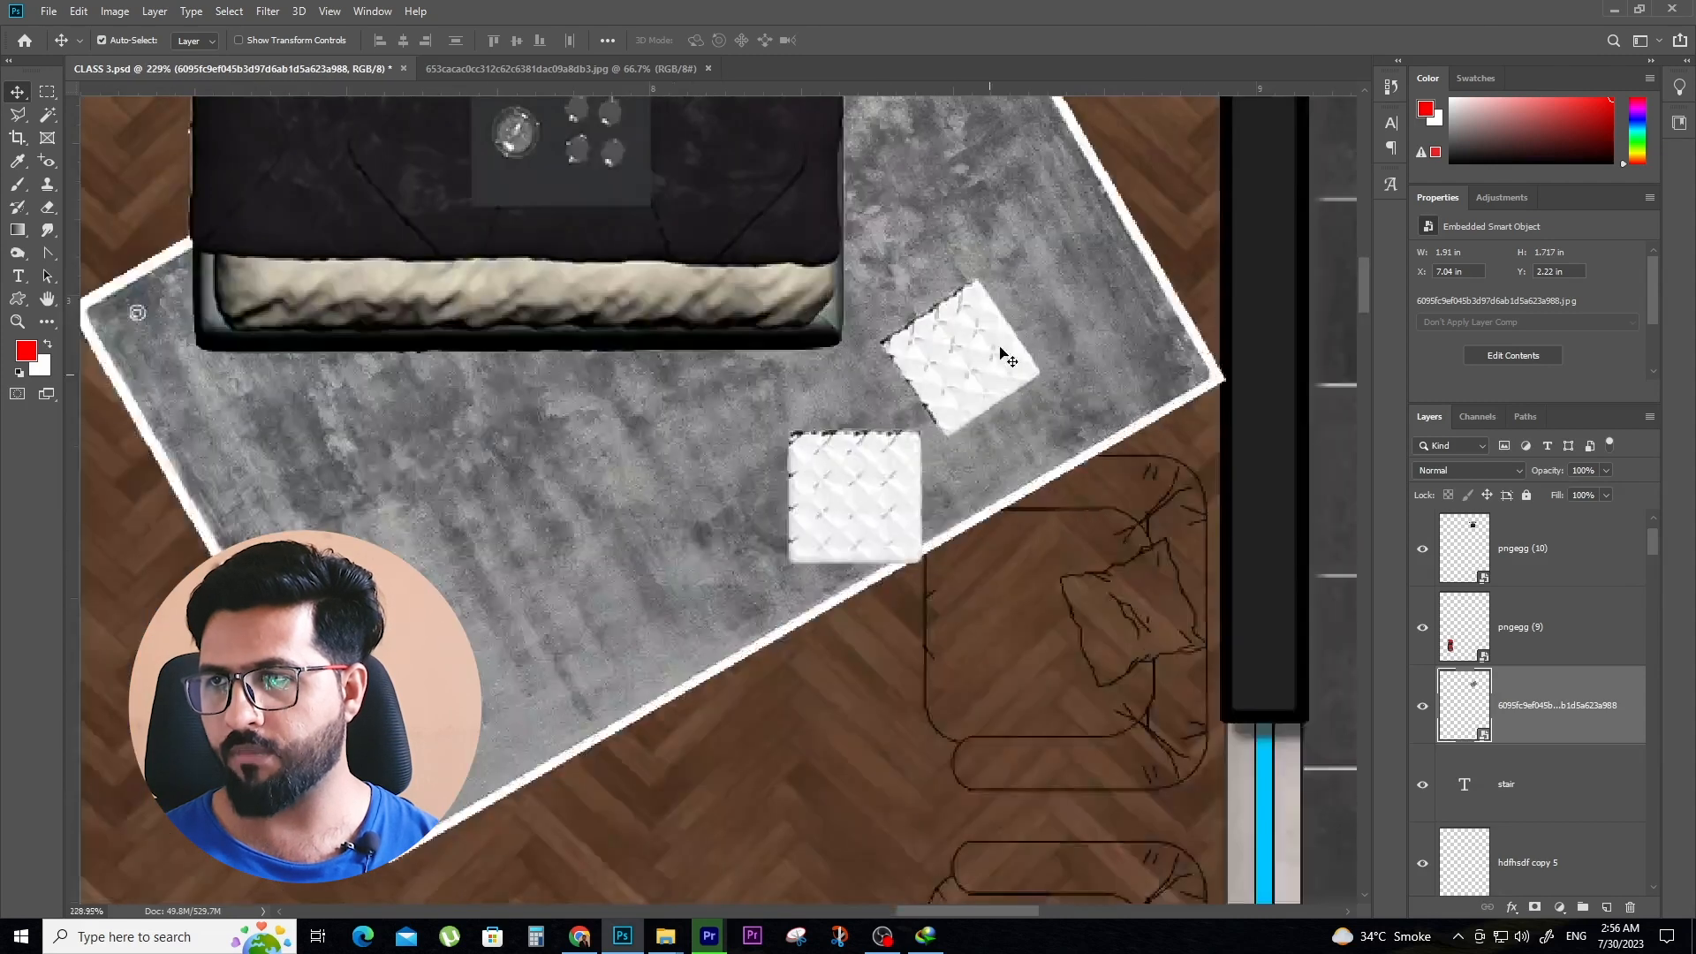
key(l)
scroll(894, 331, up, 2)
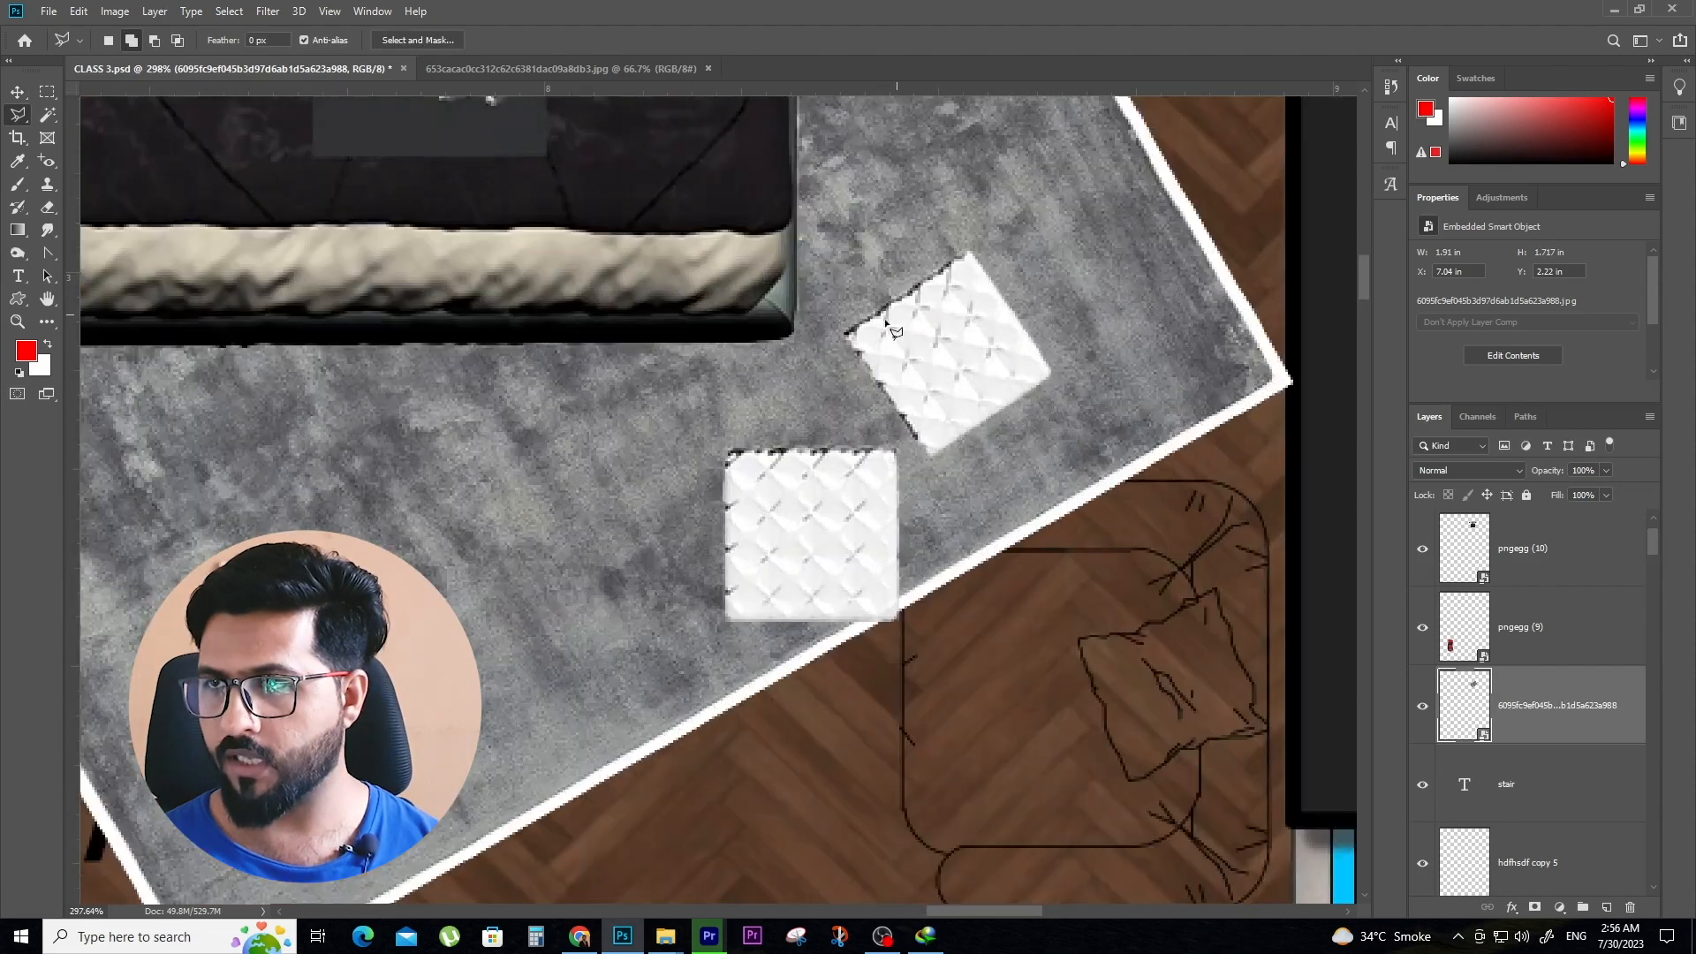
right_click(15, 117)
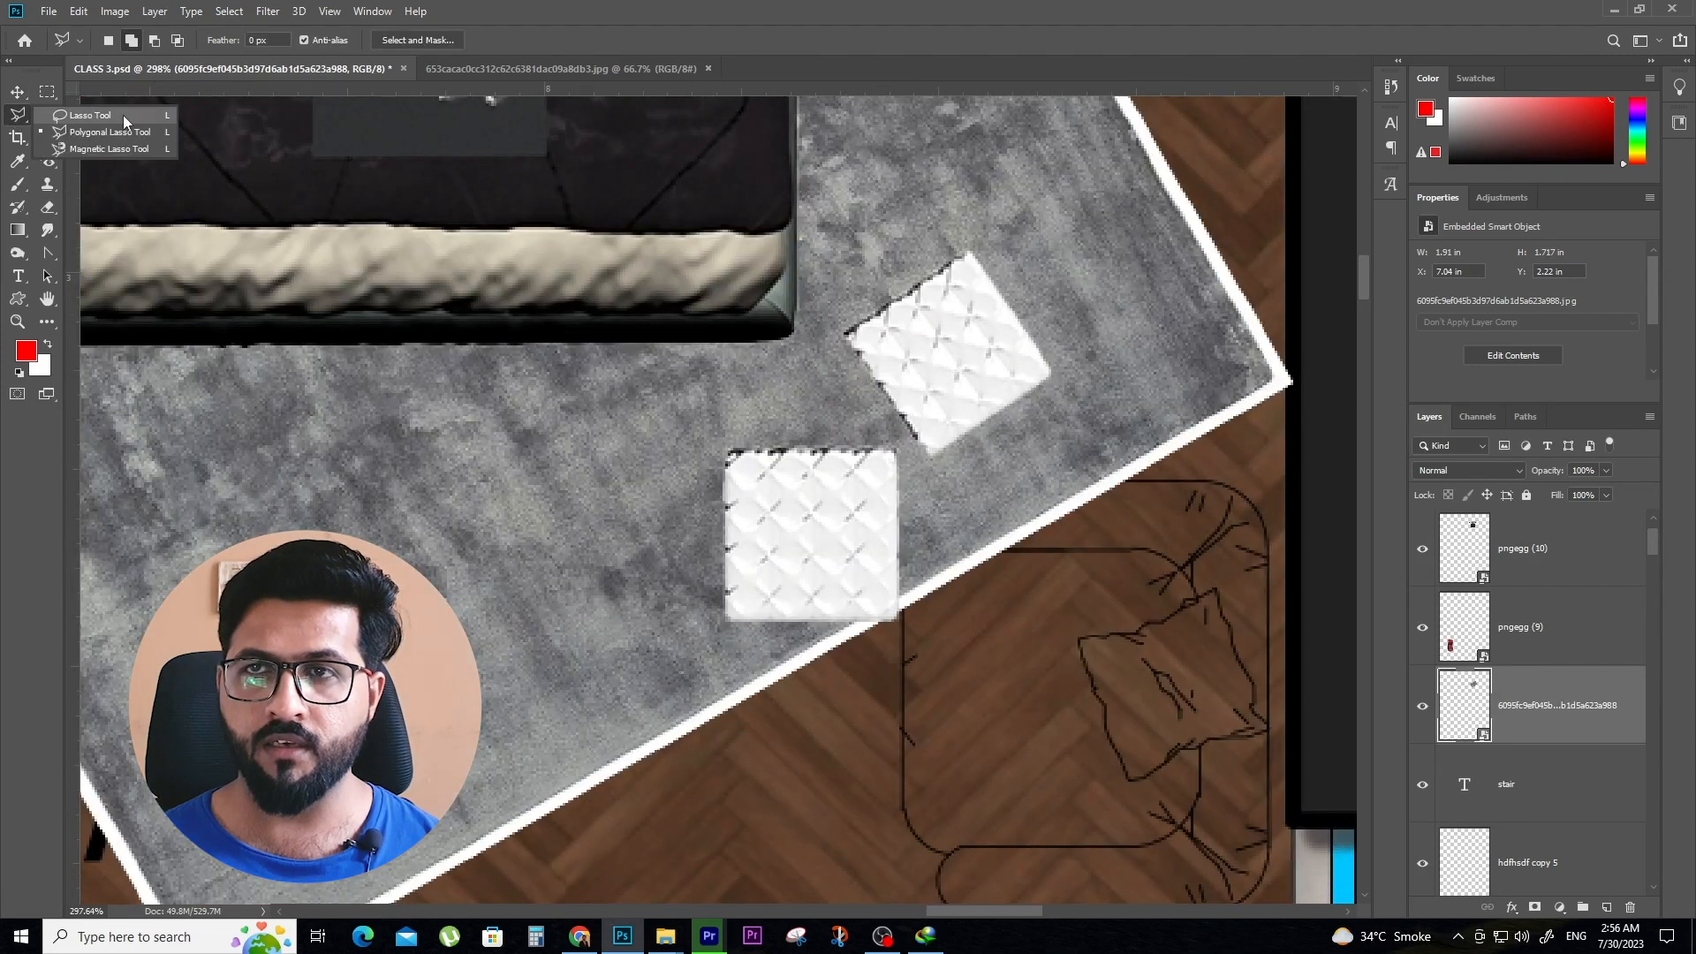
click(92, 116)
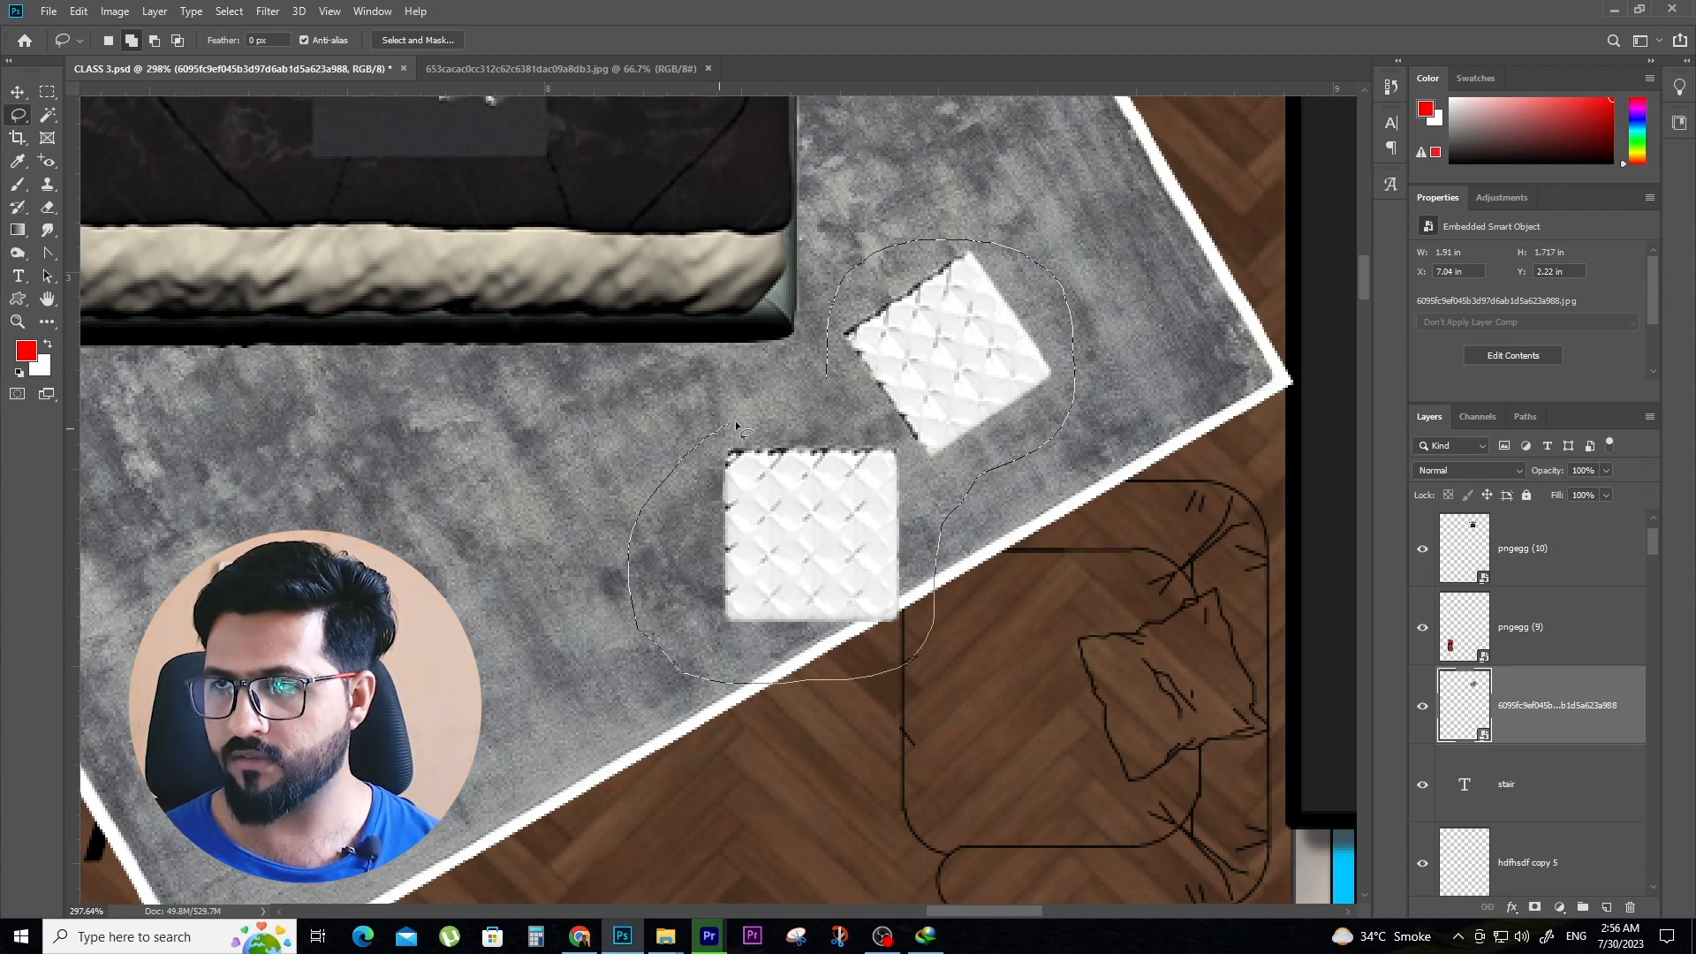
drag(736, 426, 826, 377)
Rasterize the pngegg (10) bed layer, delete the selected white stools from it and clear the selection
click(1548, 548)
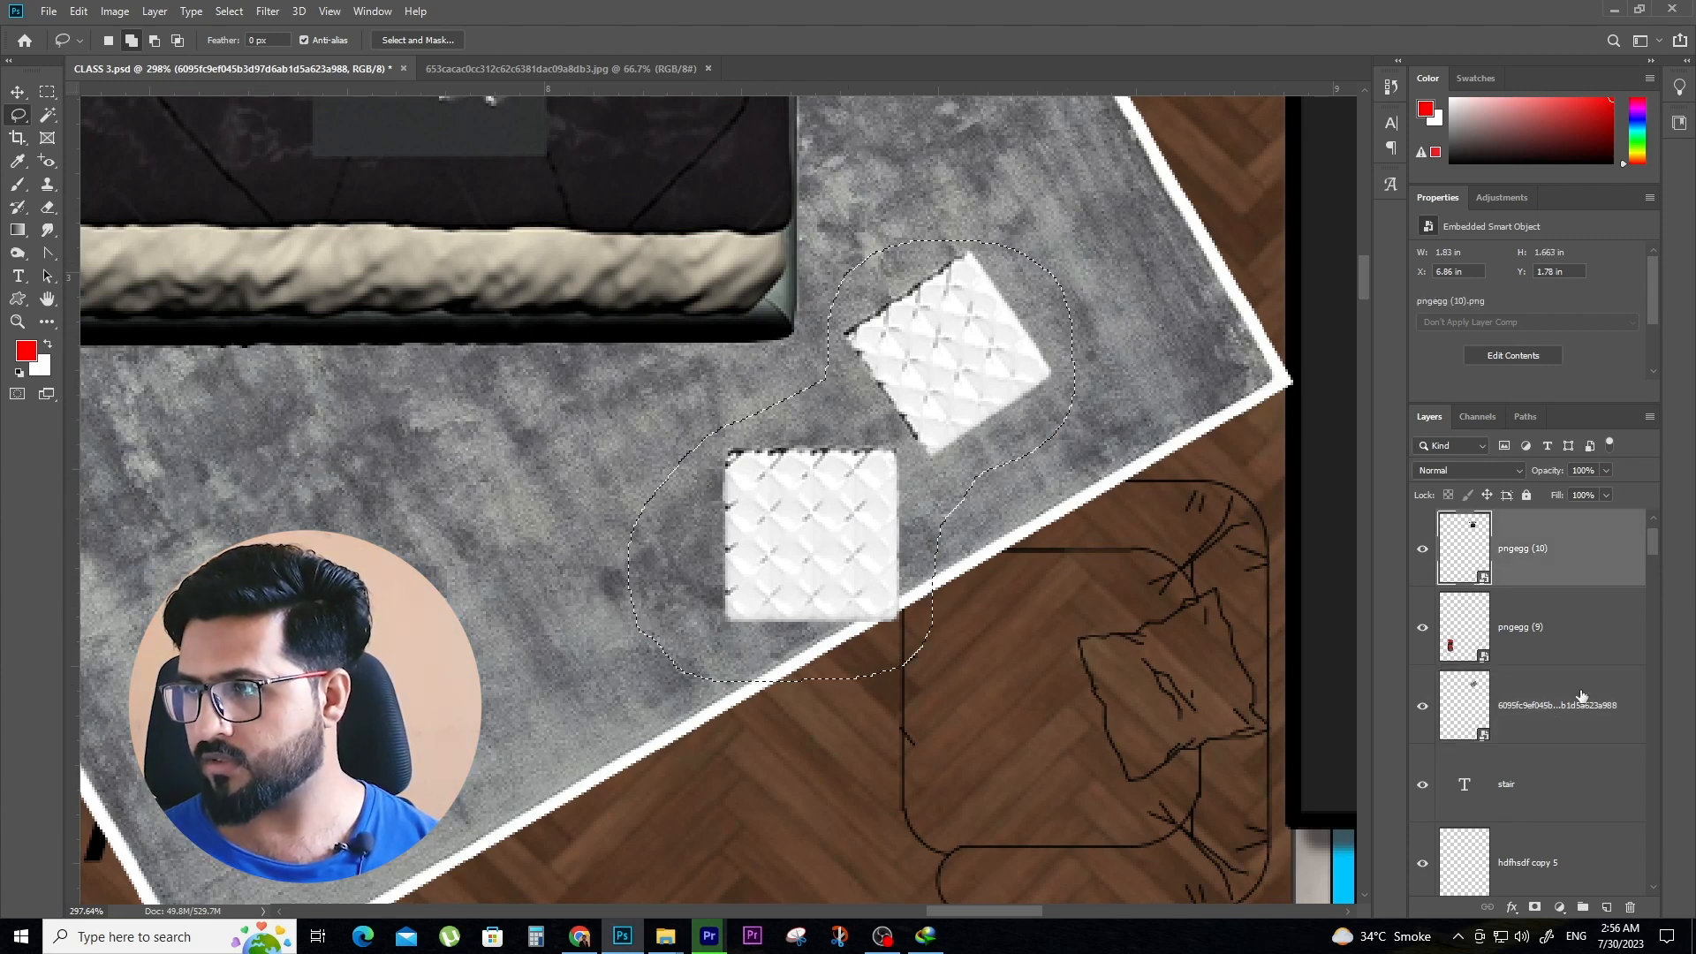
key(Delete)
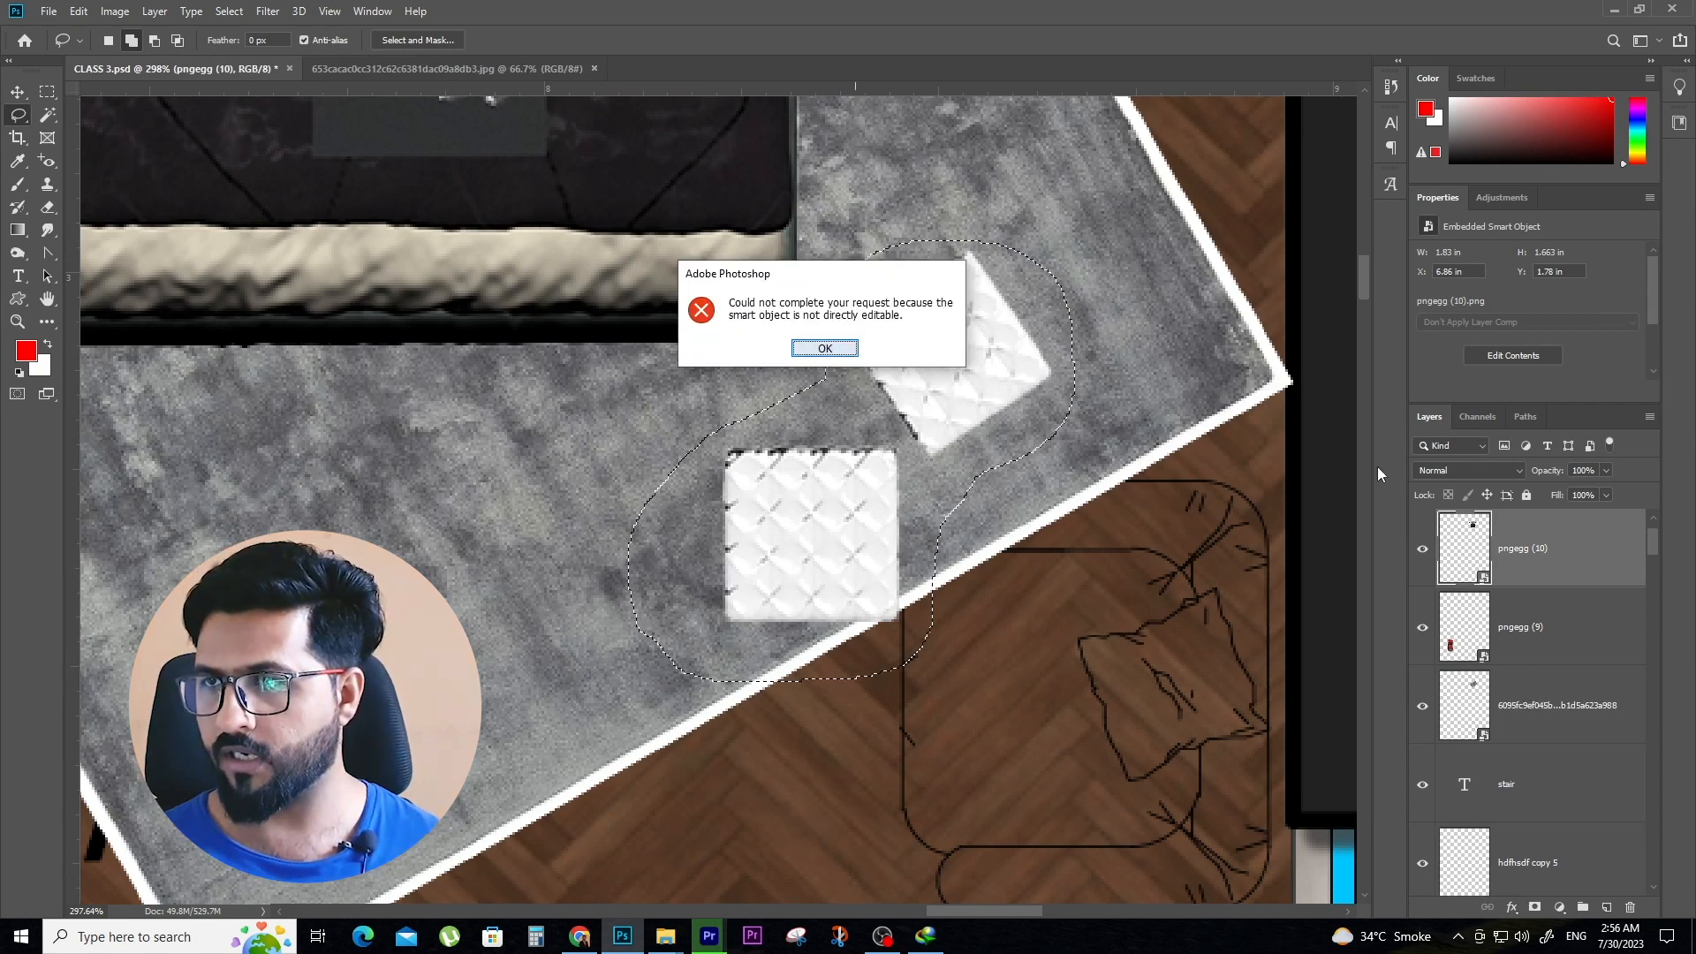
right_click(1568, 549)
click(1406, 480)
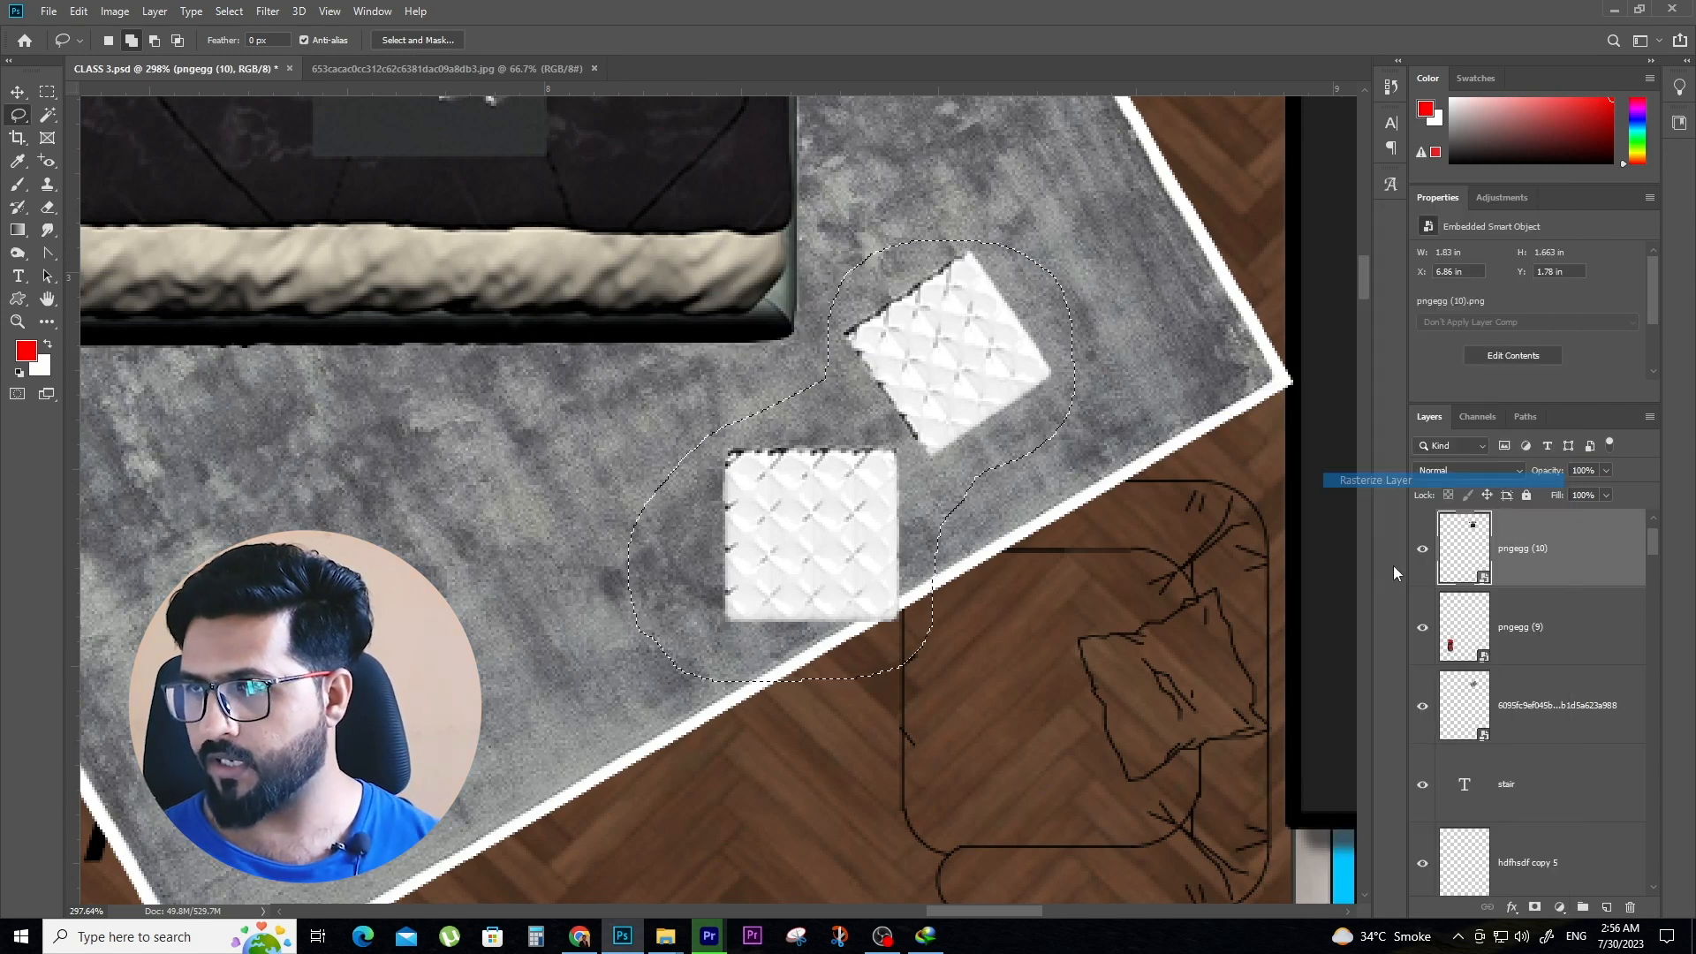
key(Delete)
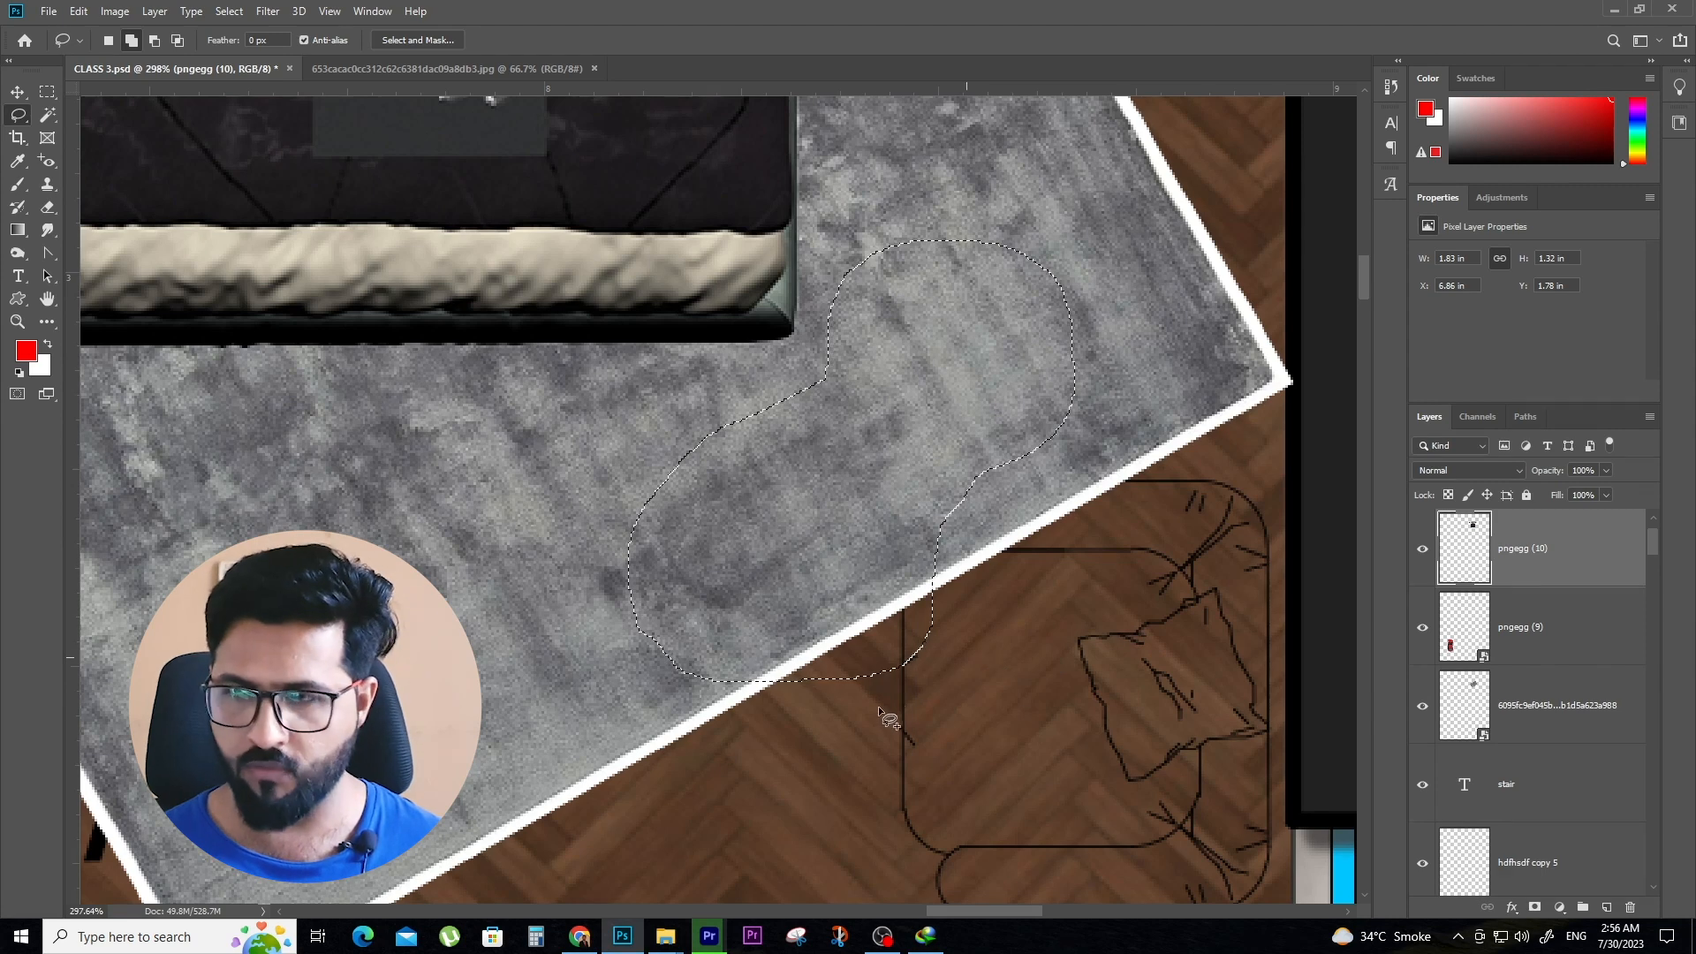
key(ctrl+d)
scroll(740, 517, down, 8)
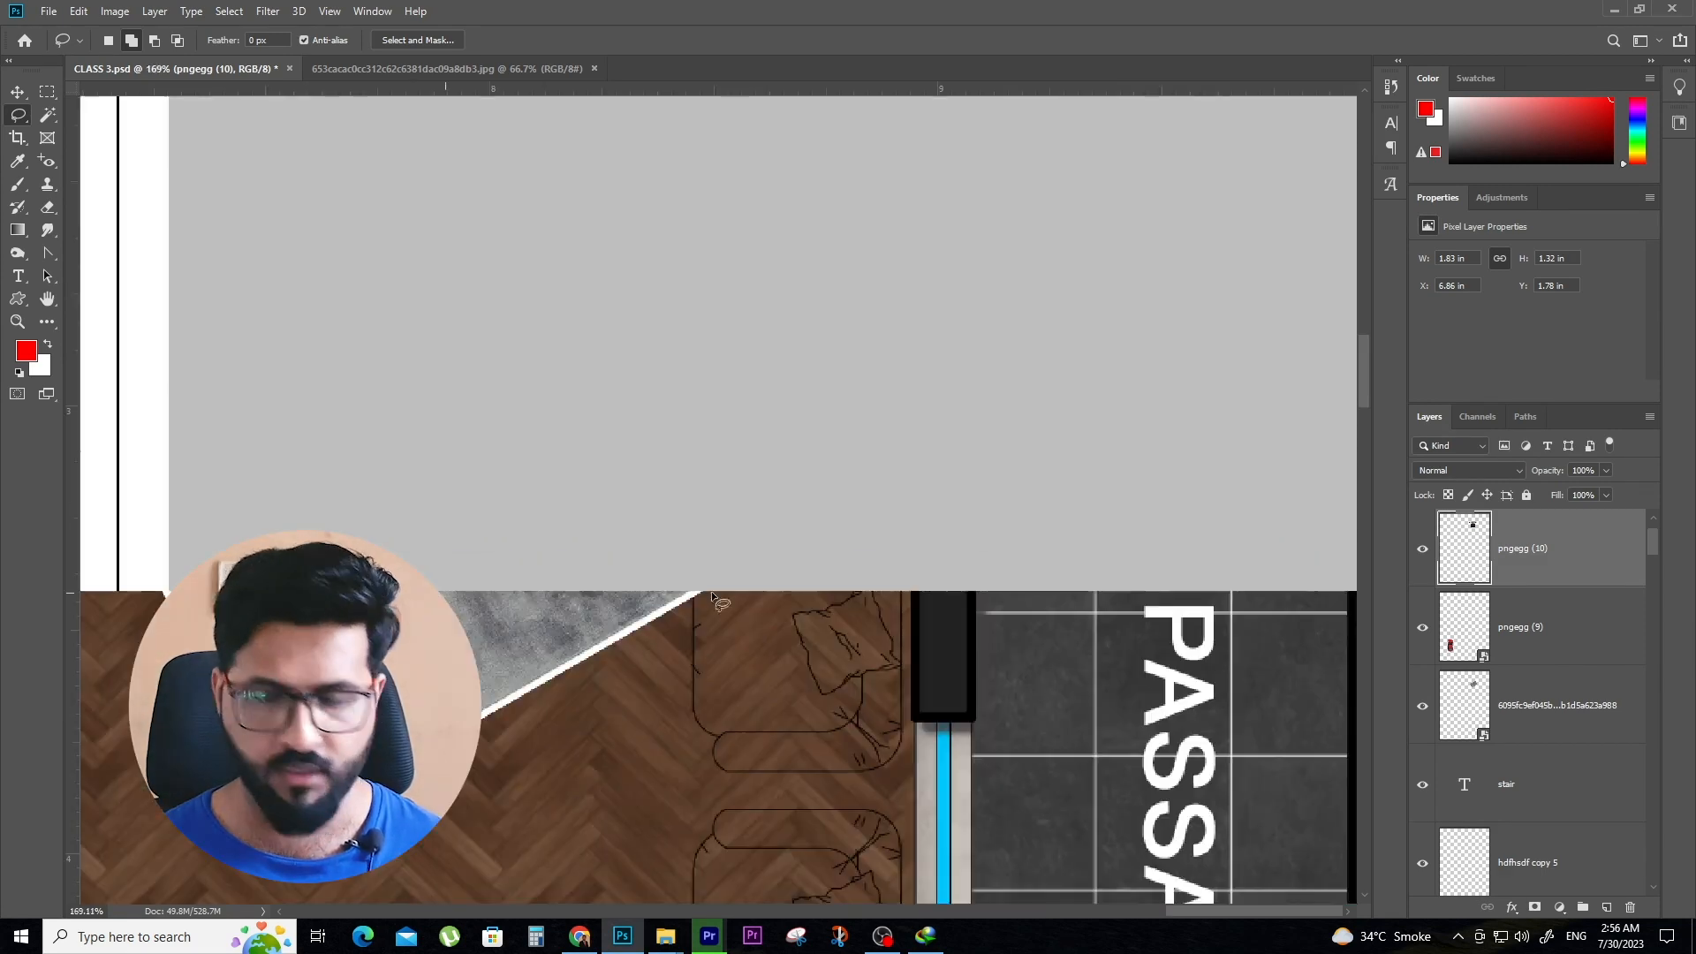
key(v)
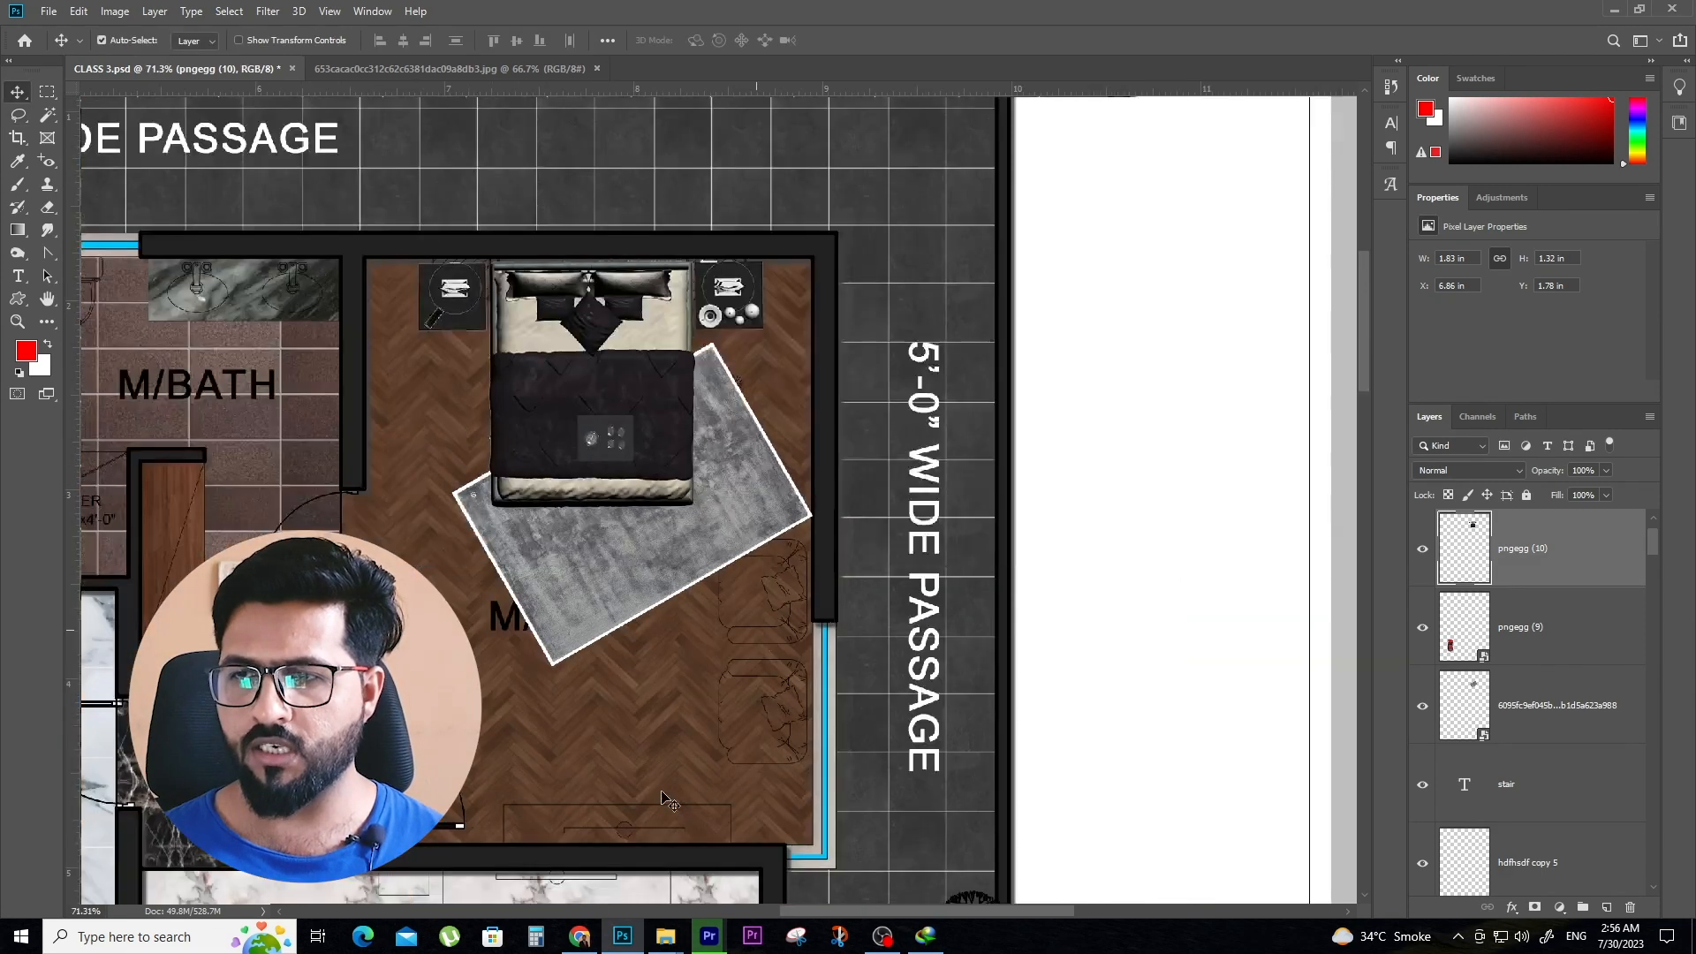
Switch to the browser and go to the dining top view image results showing the wooden table with black chairs
click(585, 943)
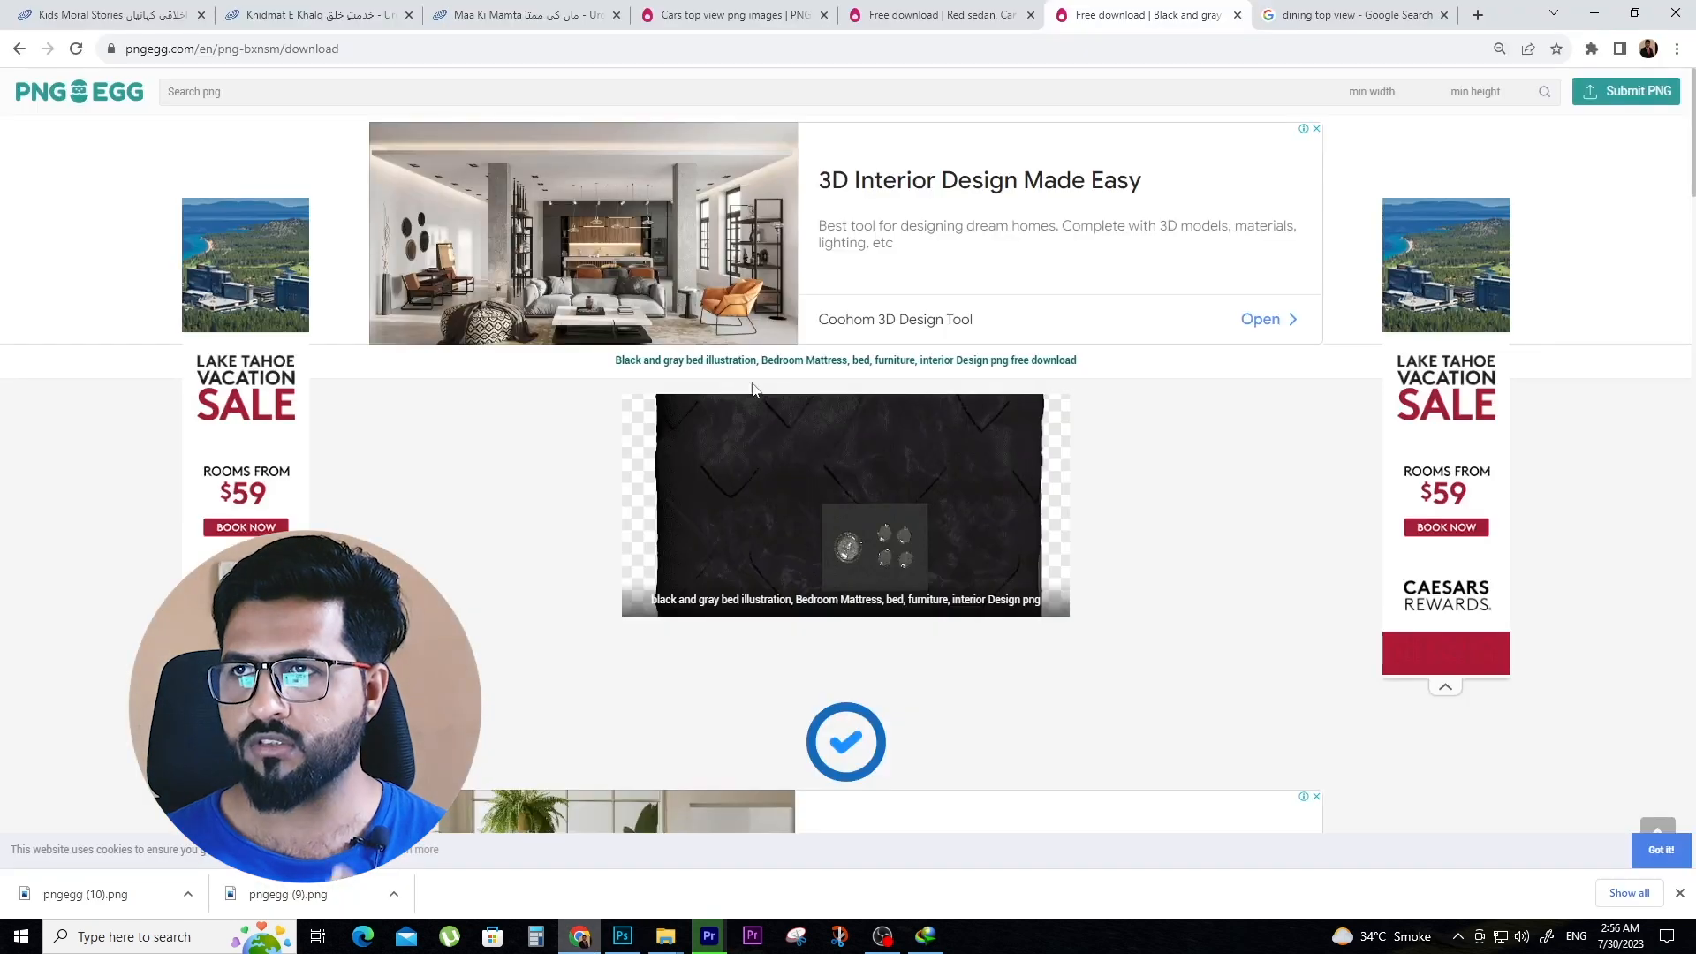
click(749, 10)
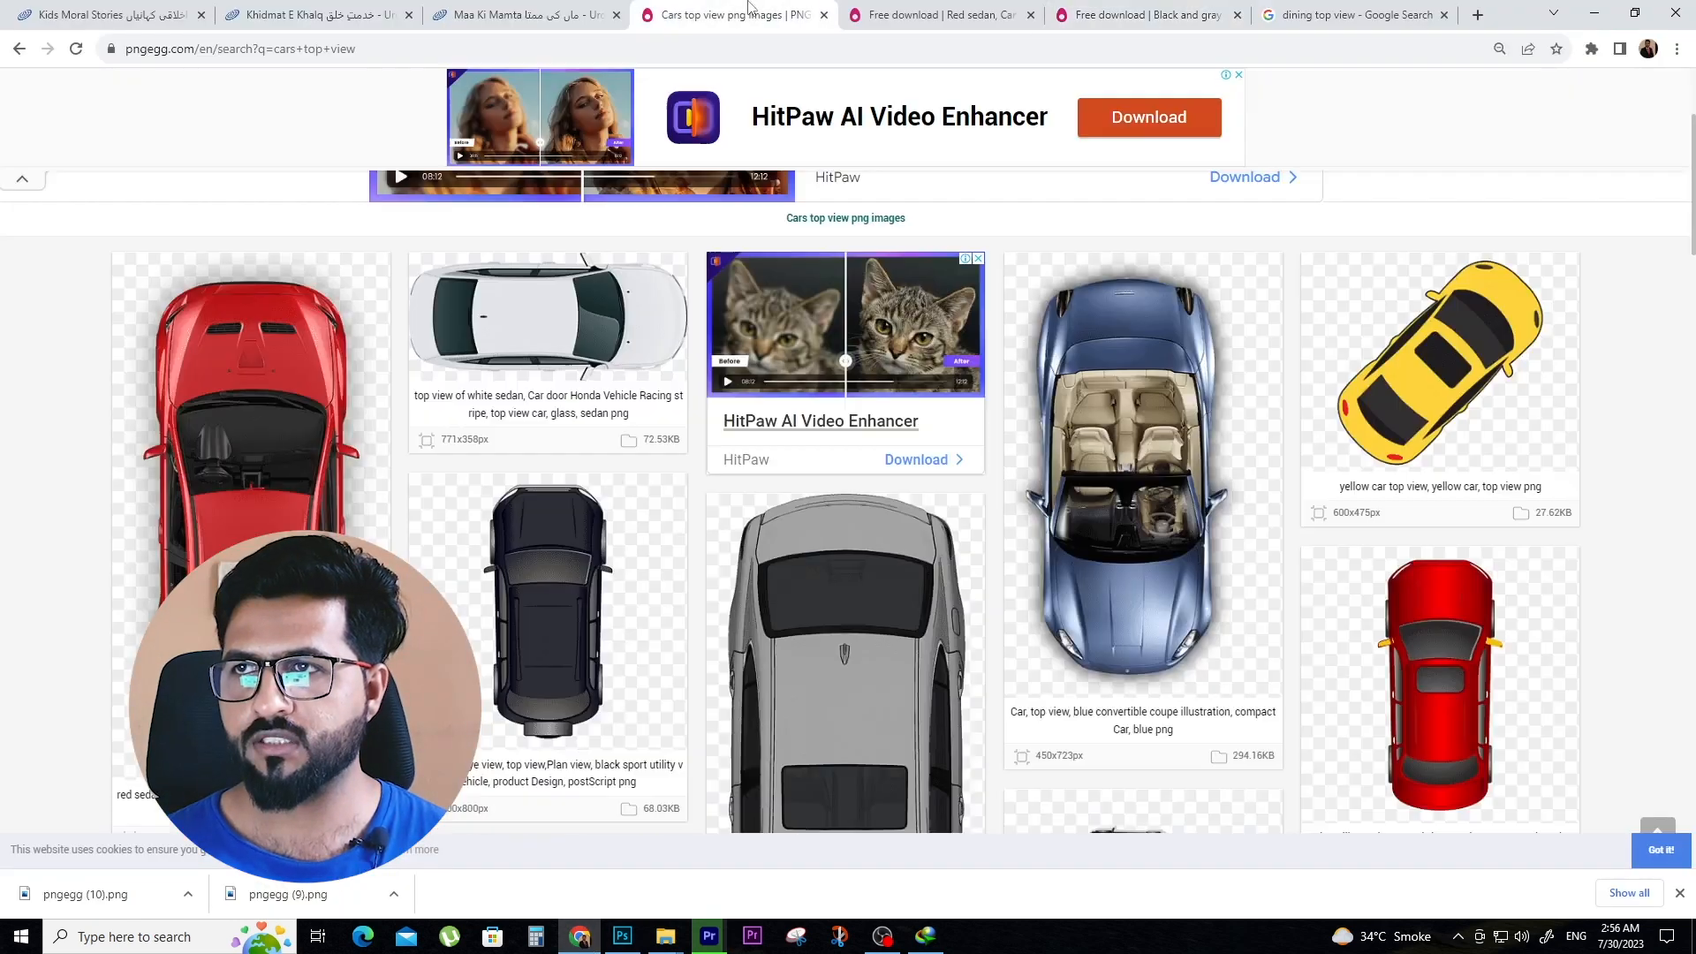
click(1288, 7)
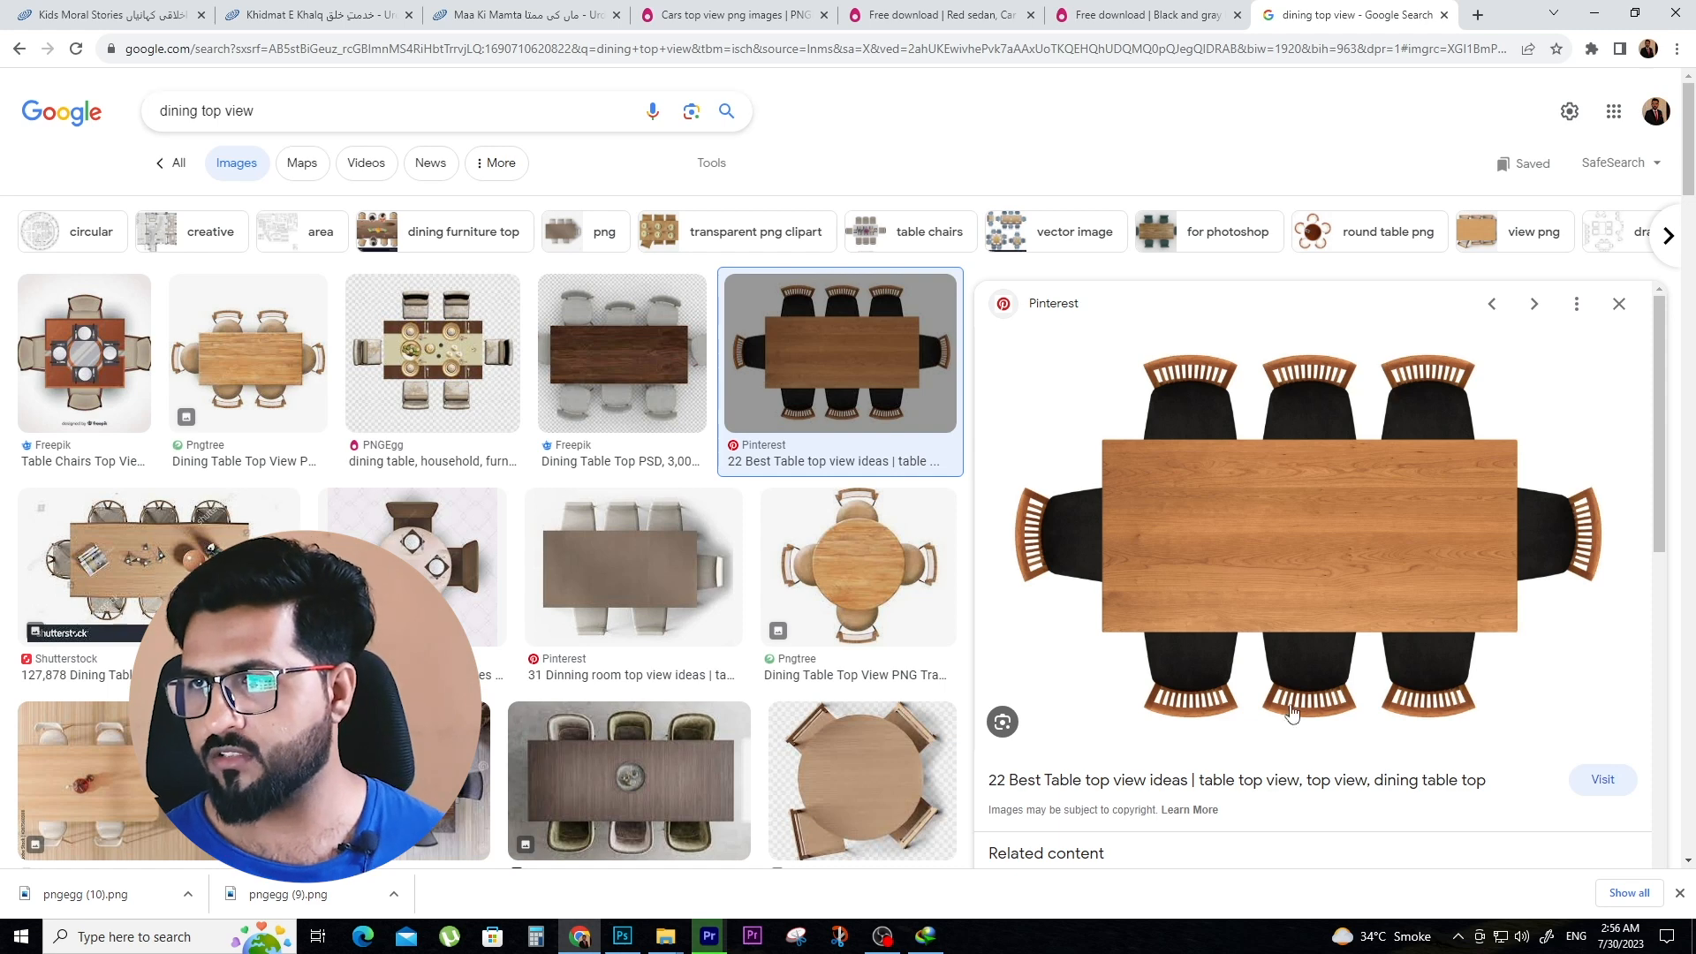
click(1303, 549)
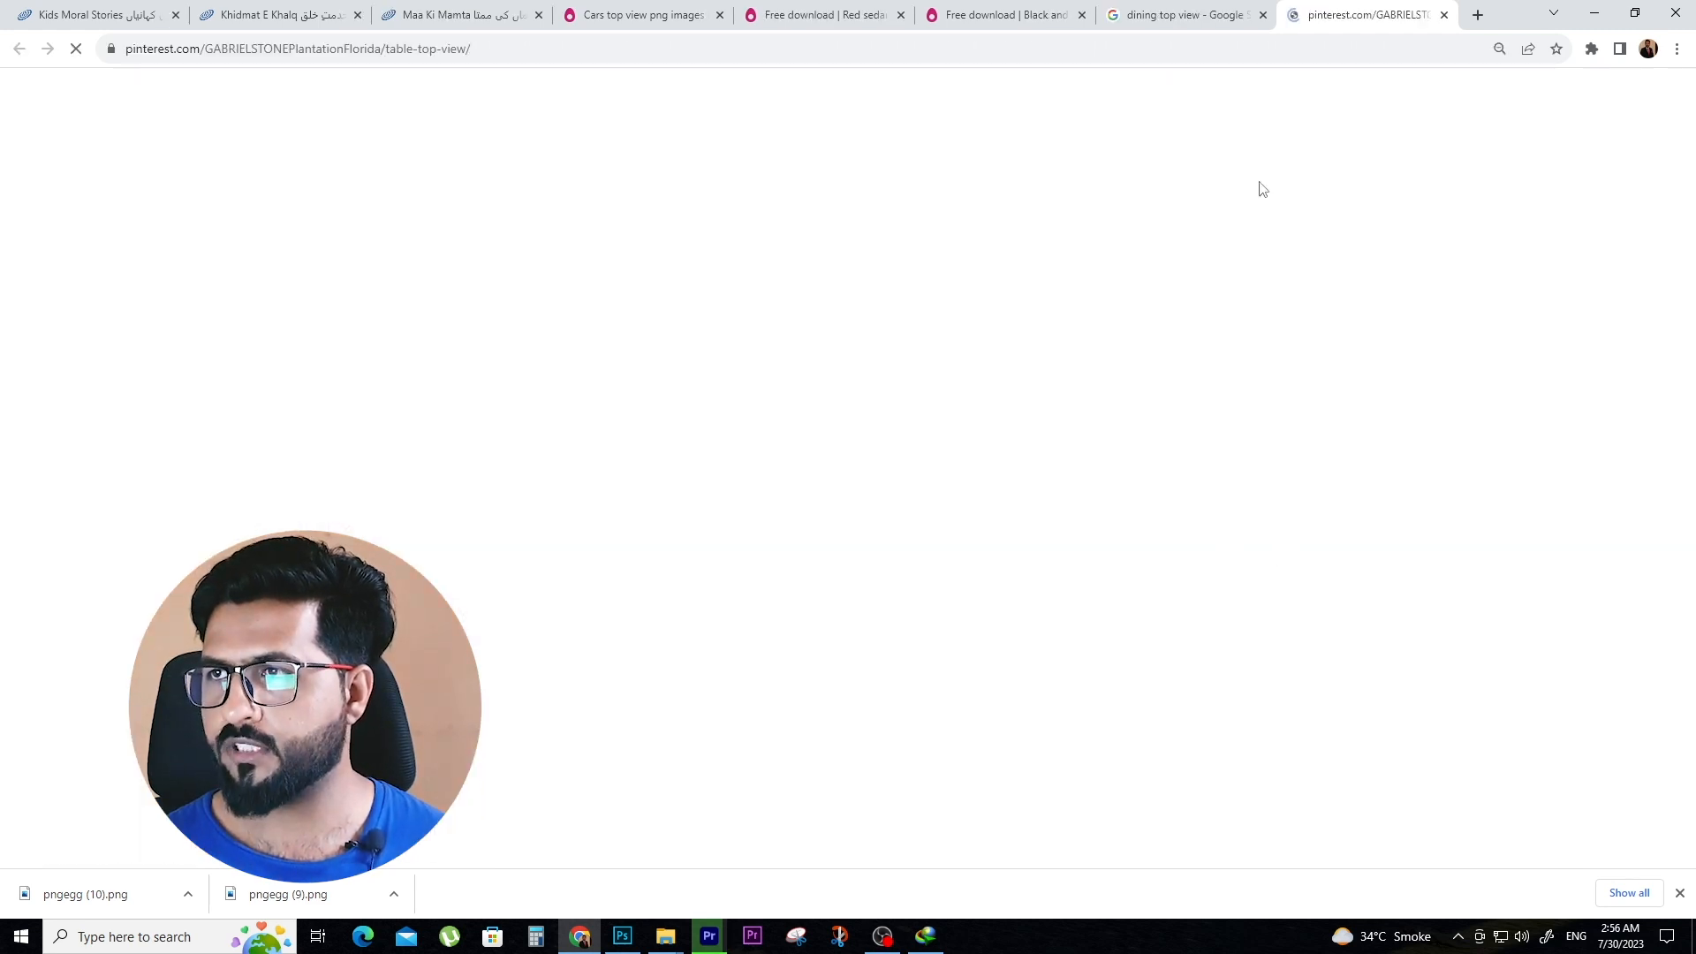
key(ctrl+shift+Tab)
Save the wooden dining table image as a JPEG in New folder (3) of plan render assets and show it in File Explorer
right_click(1242, 454)
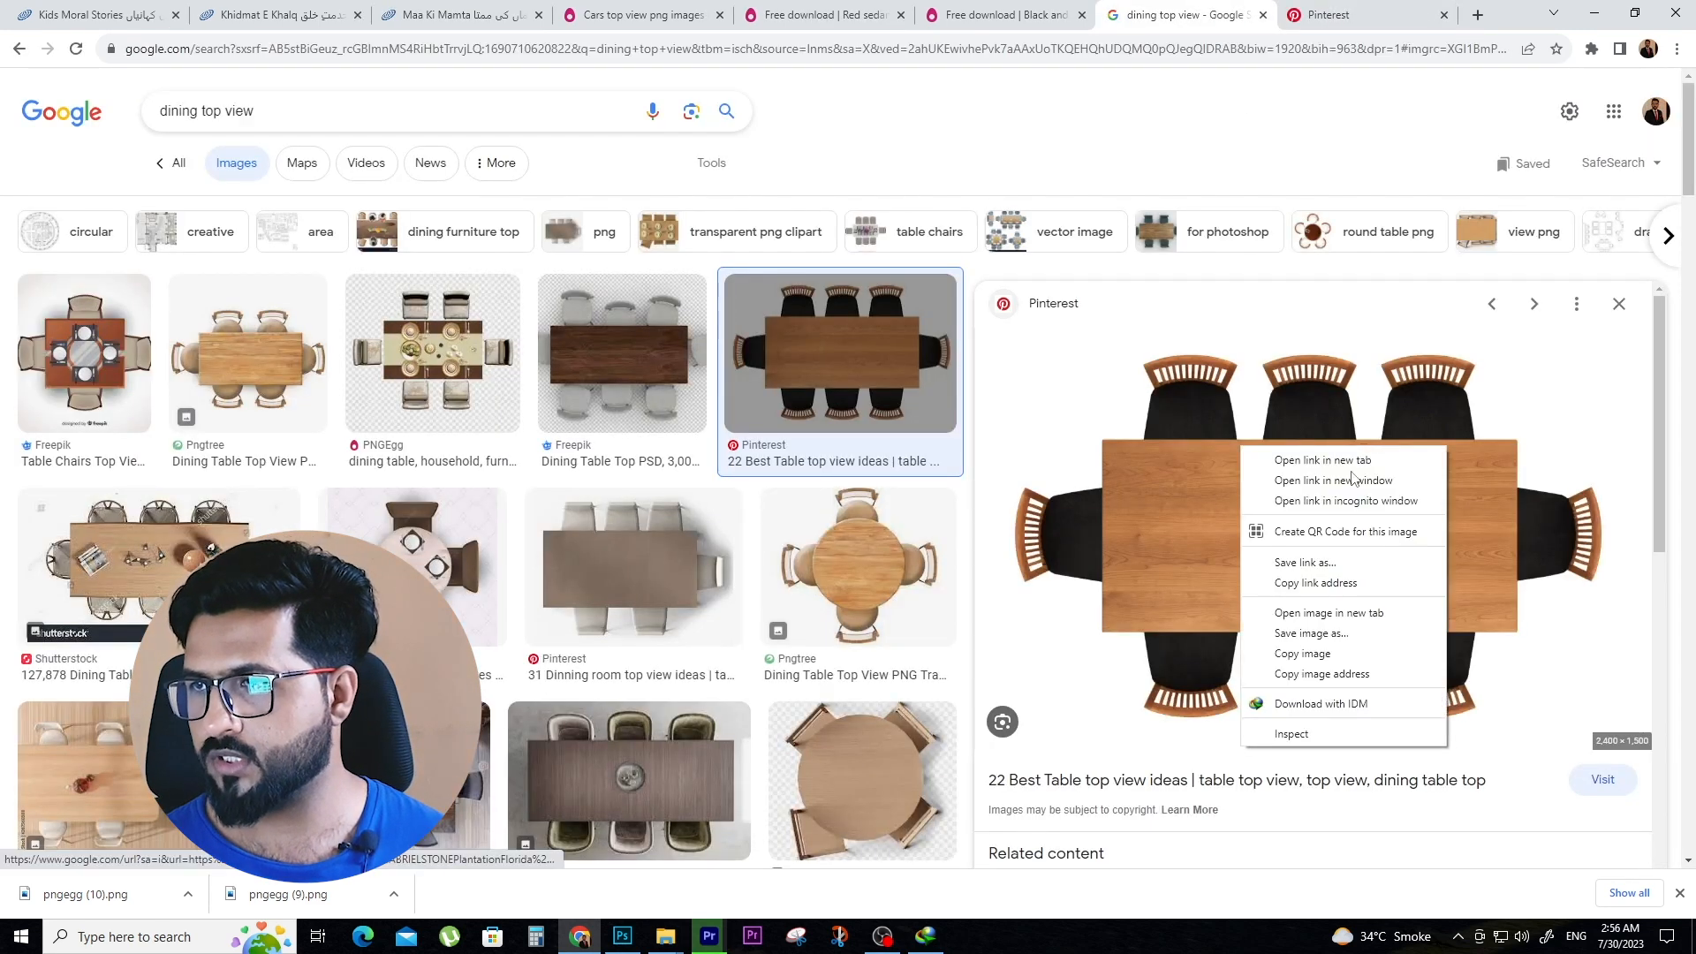
click(1340, 634)
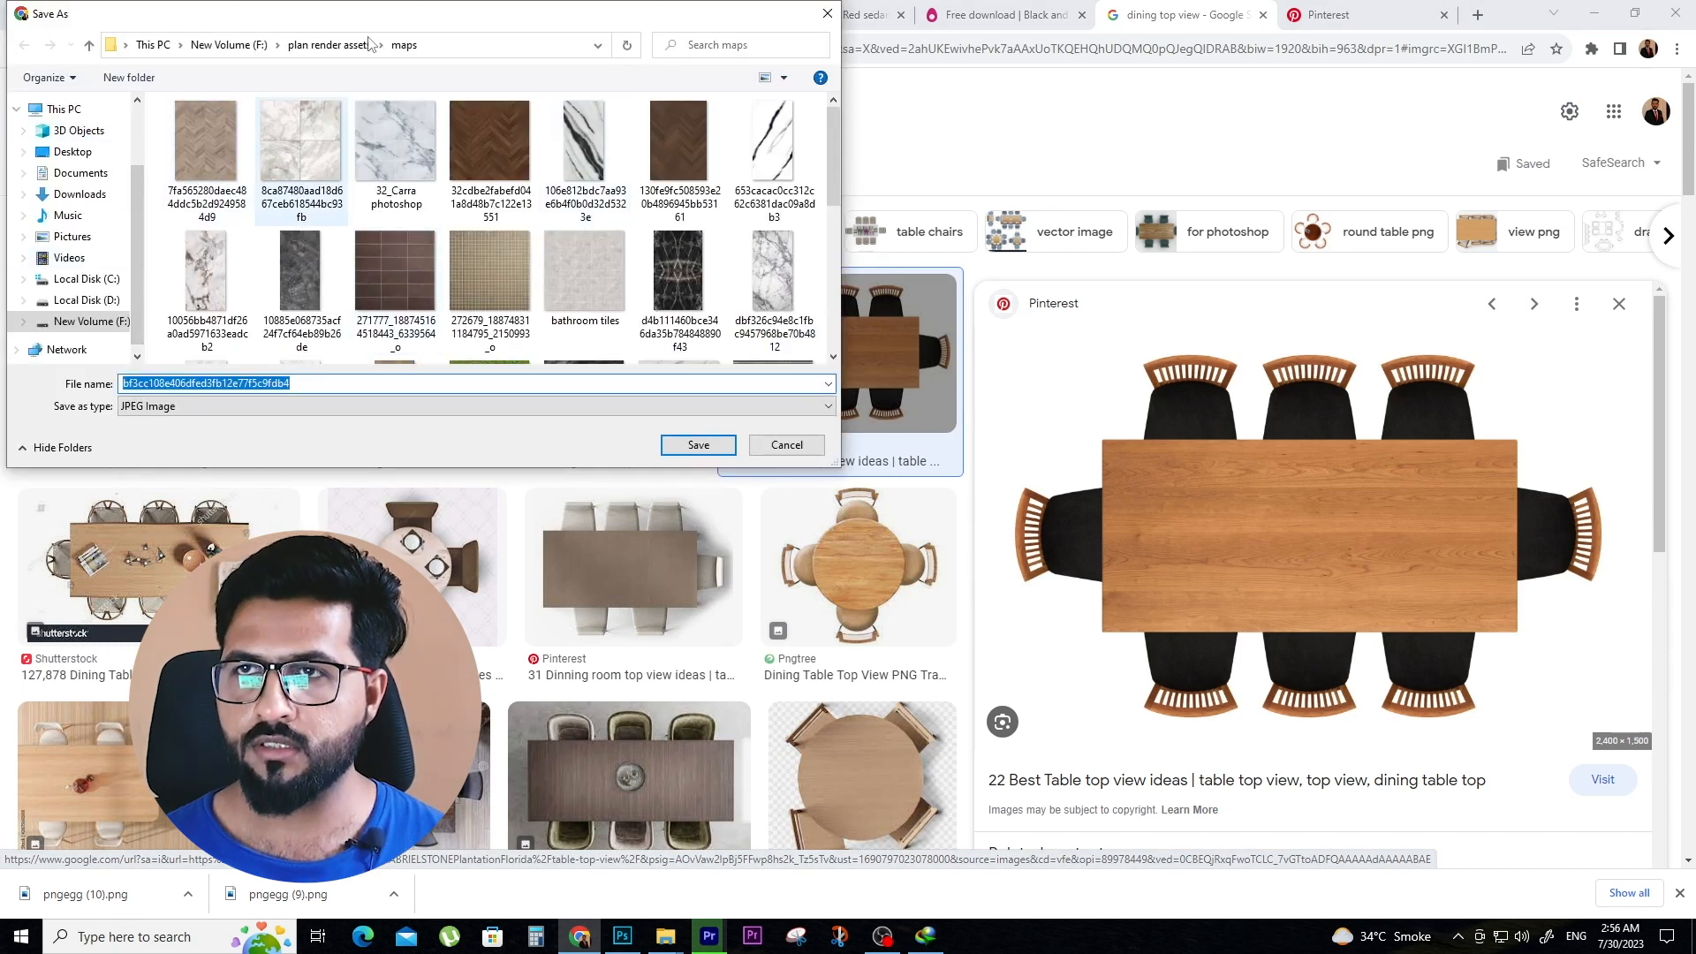
click(328, 45)
double_click(251, 170)
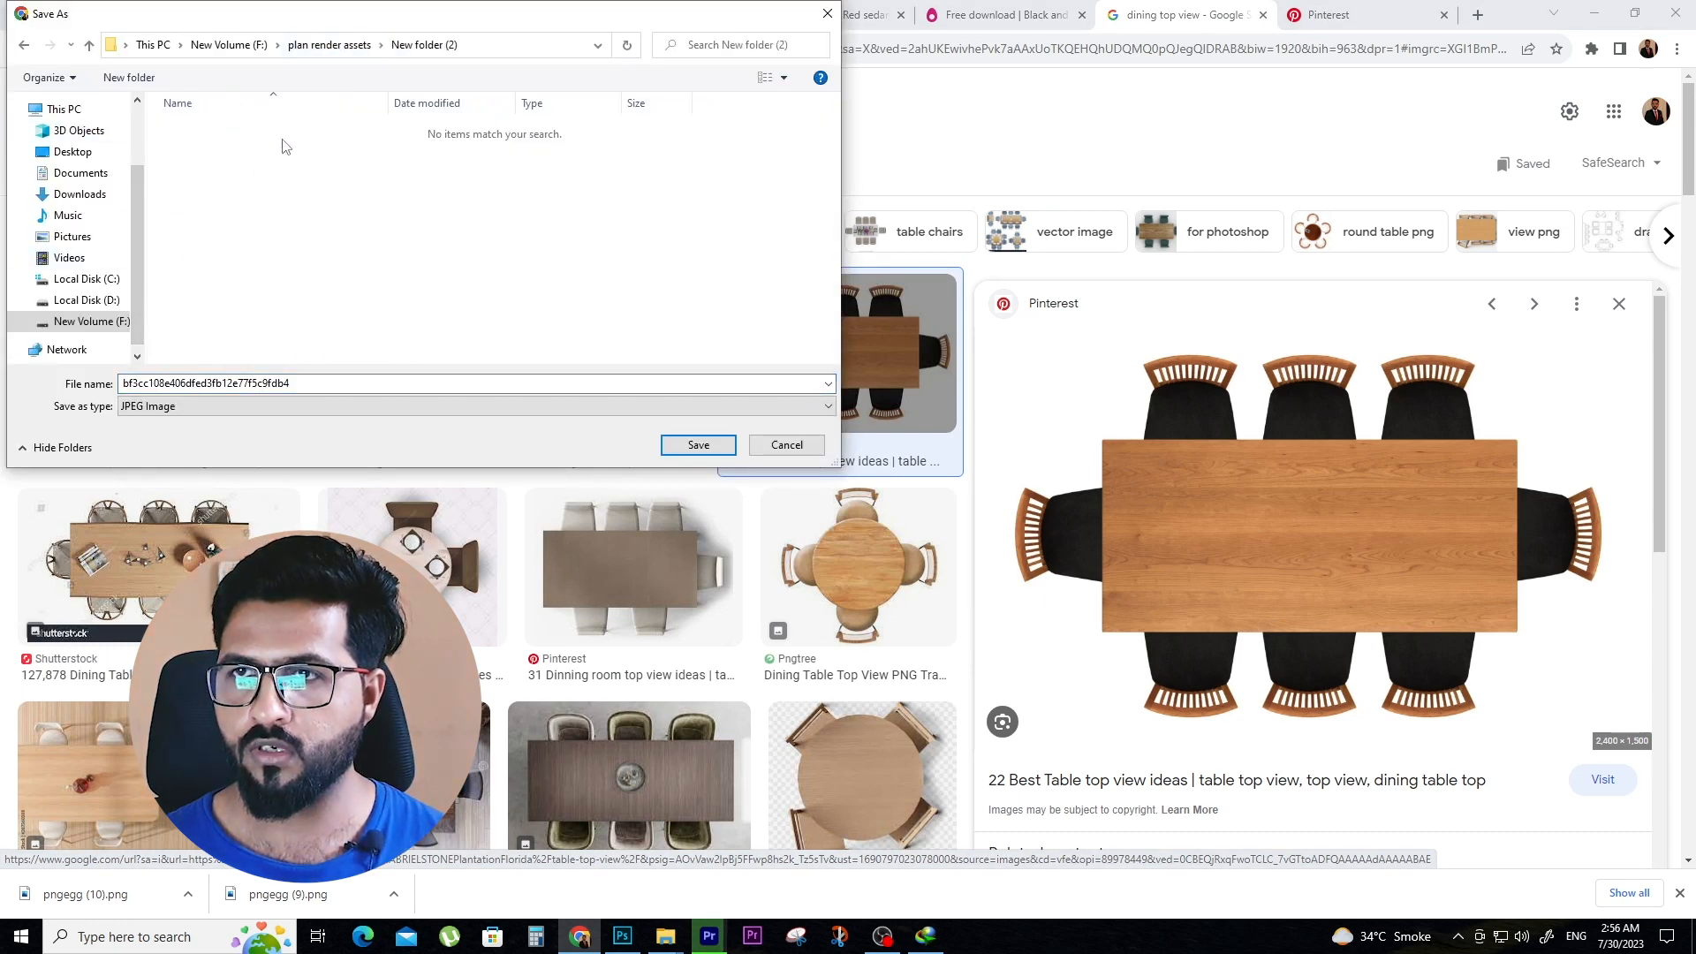
key(alt+Up)
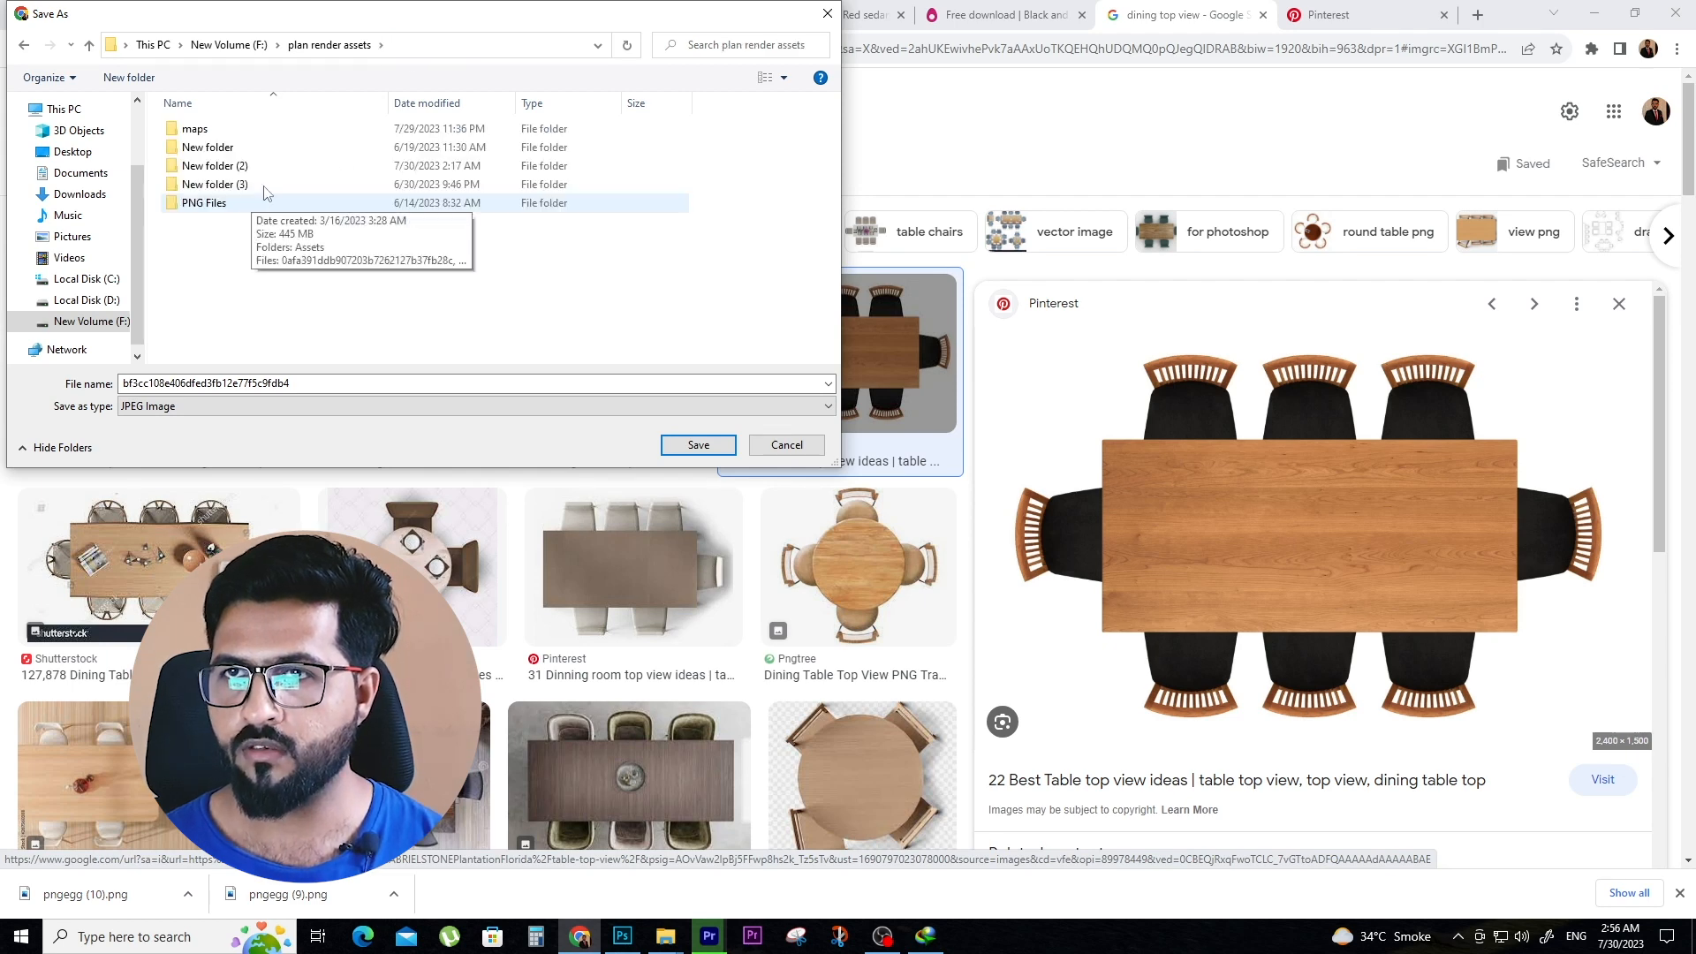
double_click(257, 191)
click(698, 445)
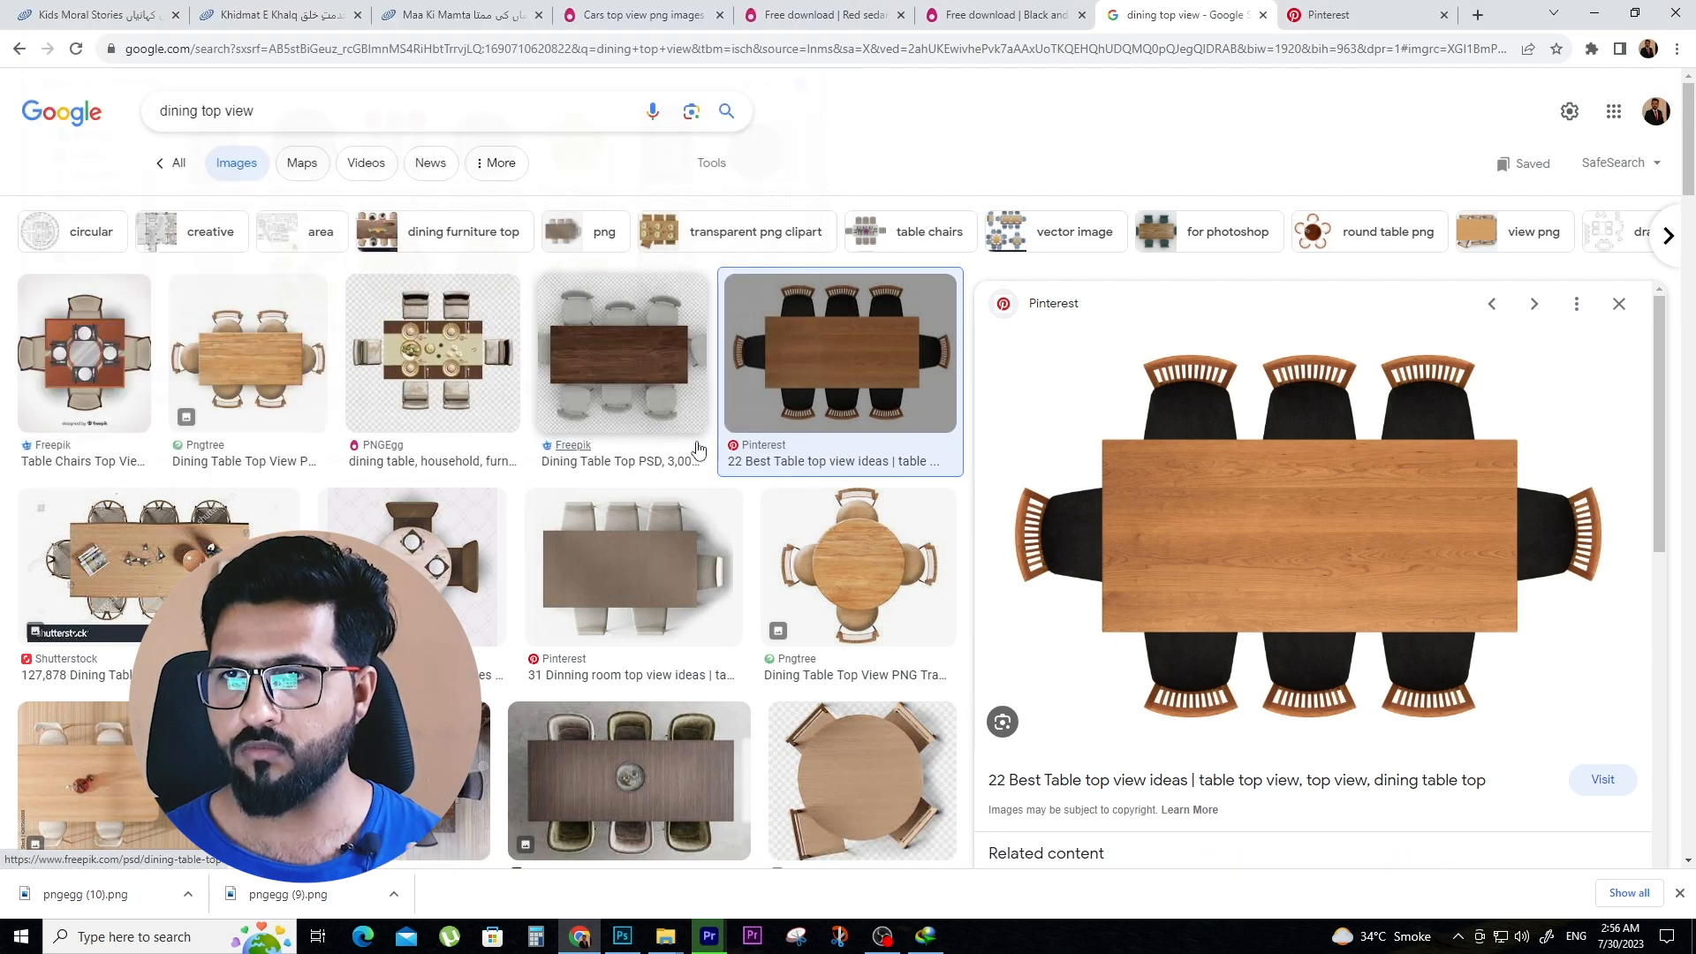
click(176, 895)
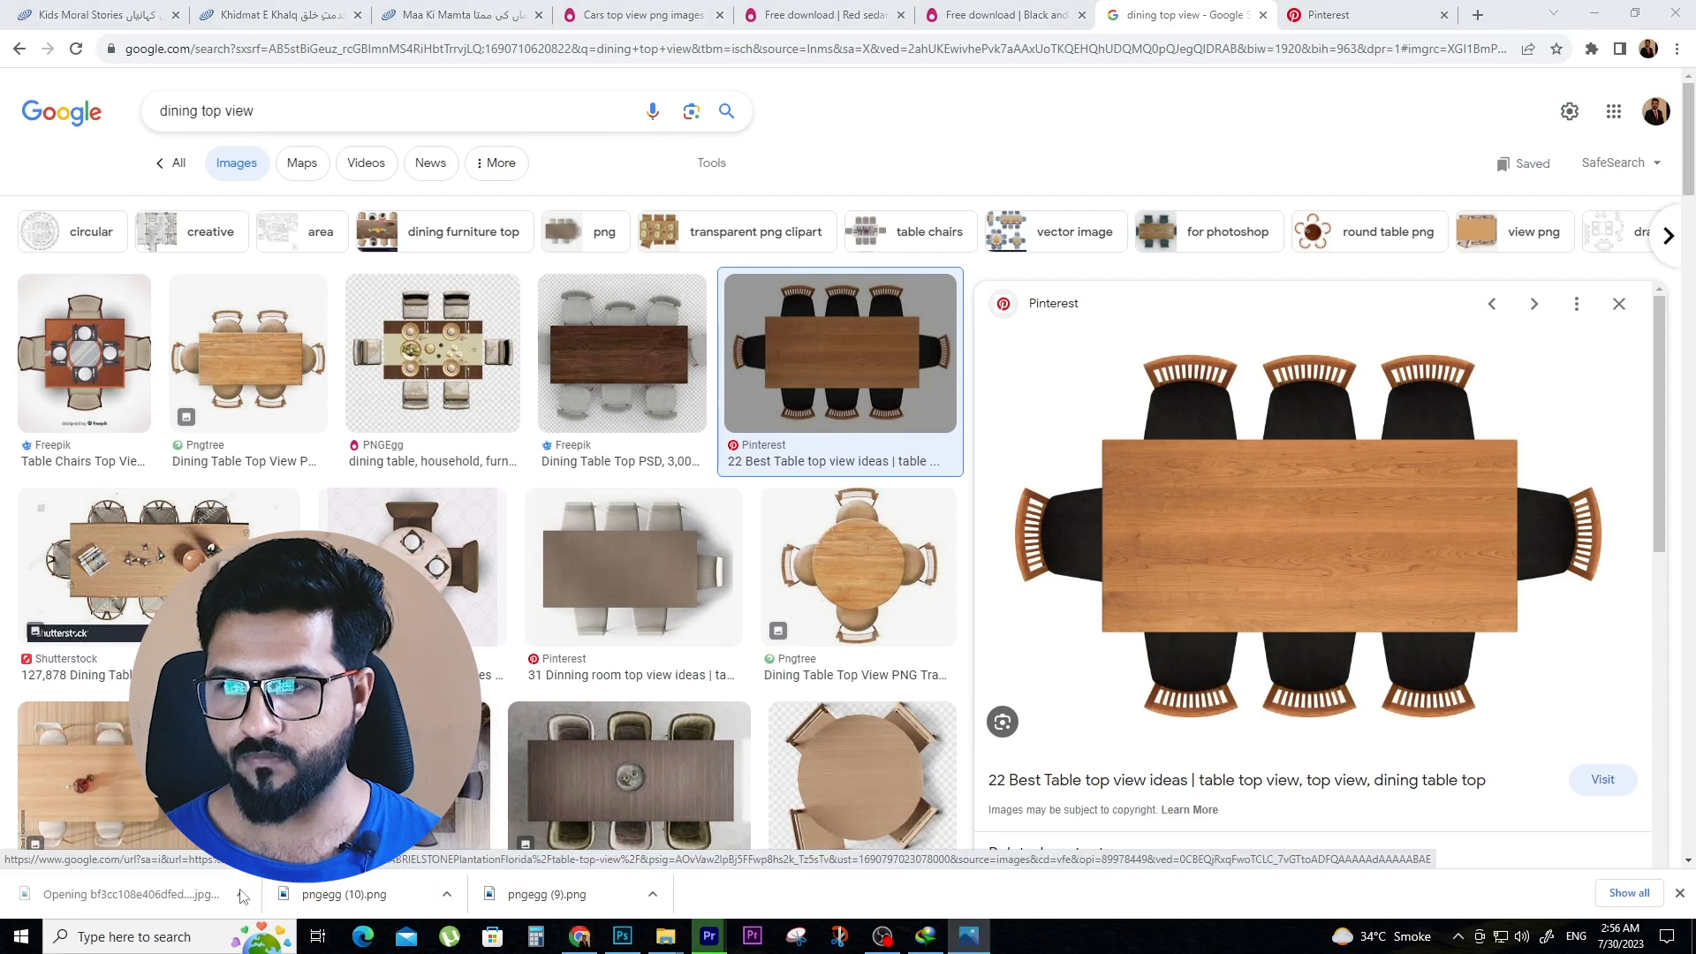
scroll(902, 604, down, 2)
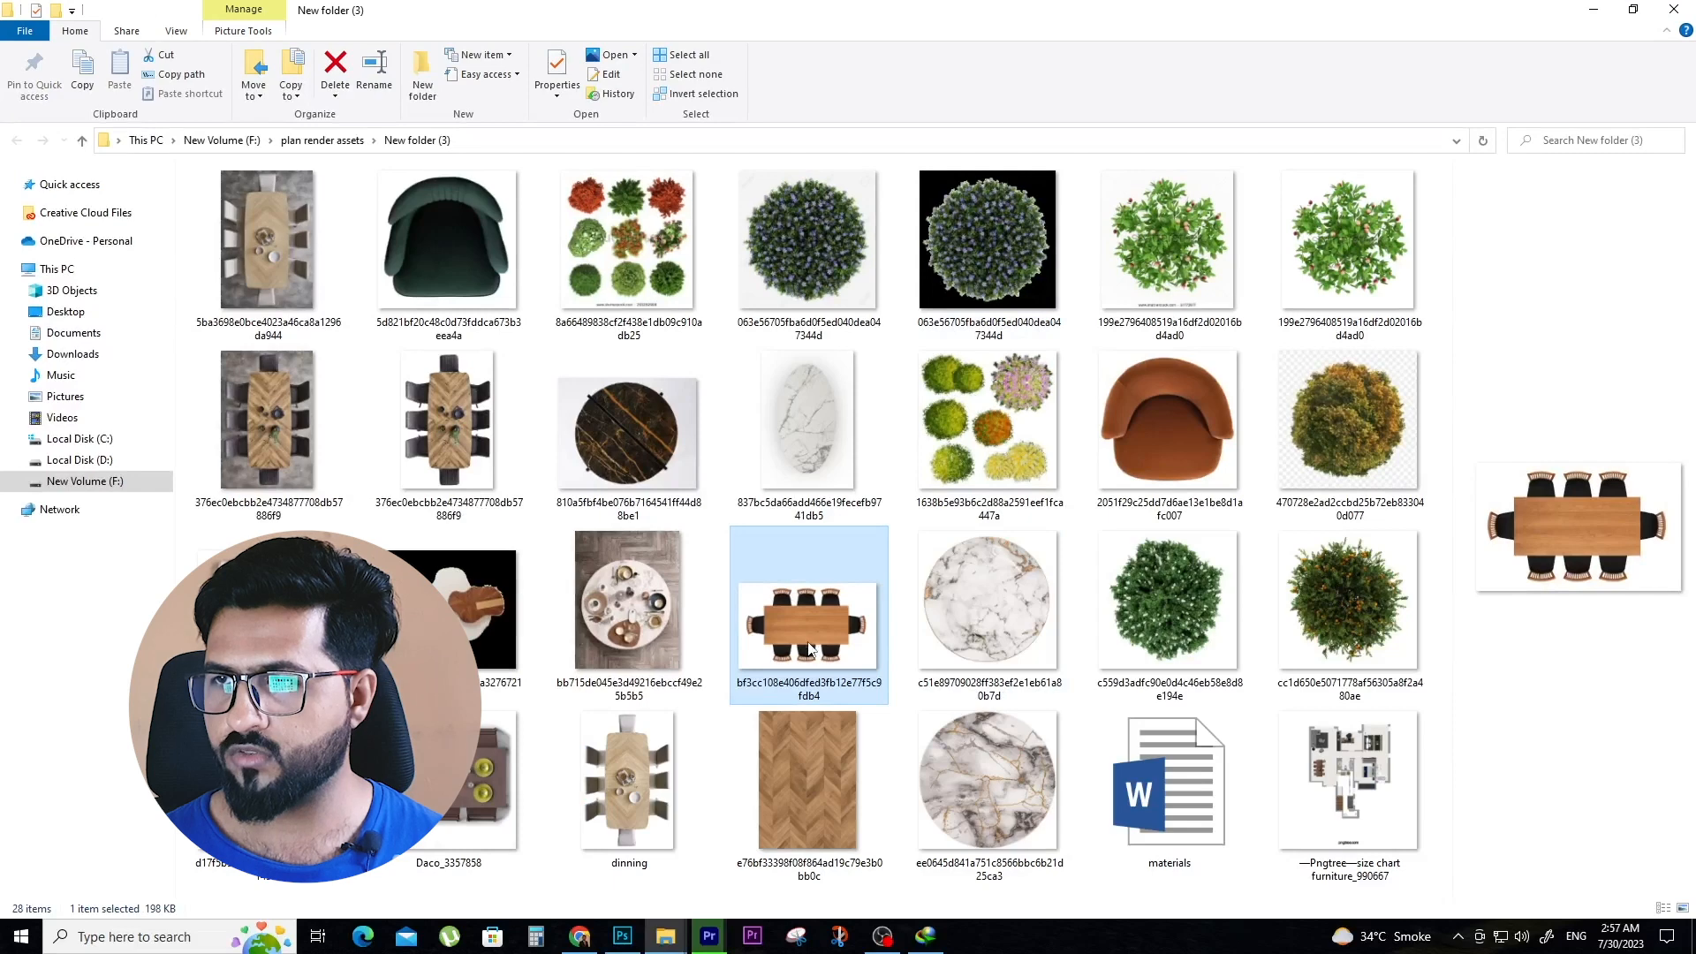
Open the saved wooden dining table JPEG as its own Photoshop document and duplicate its background layer
drag(809, 649, 878, 60)
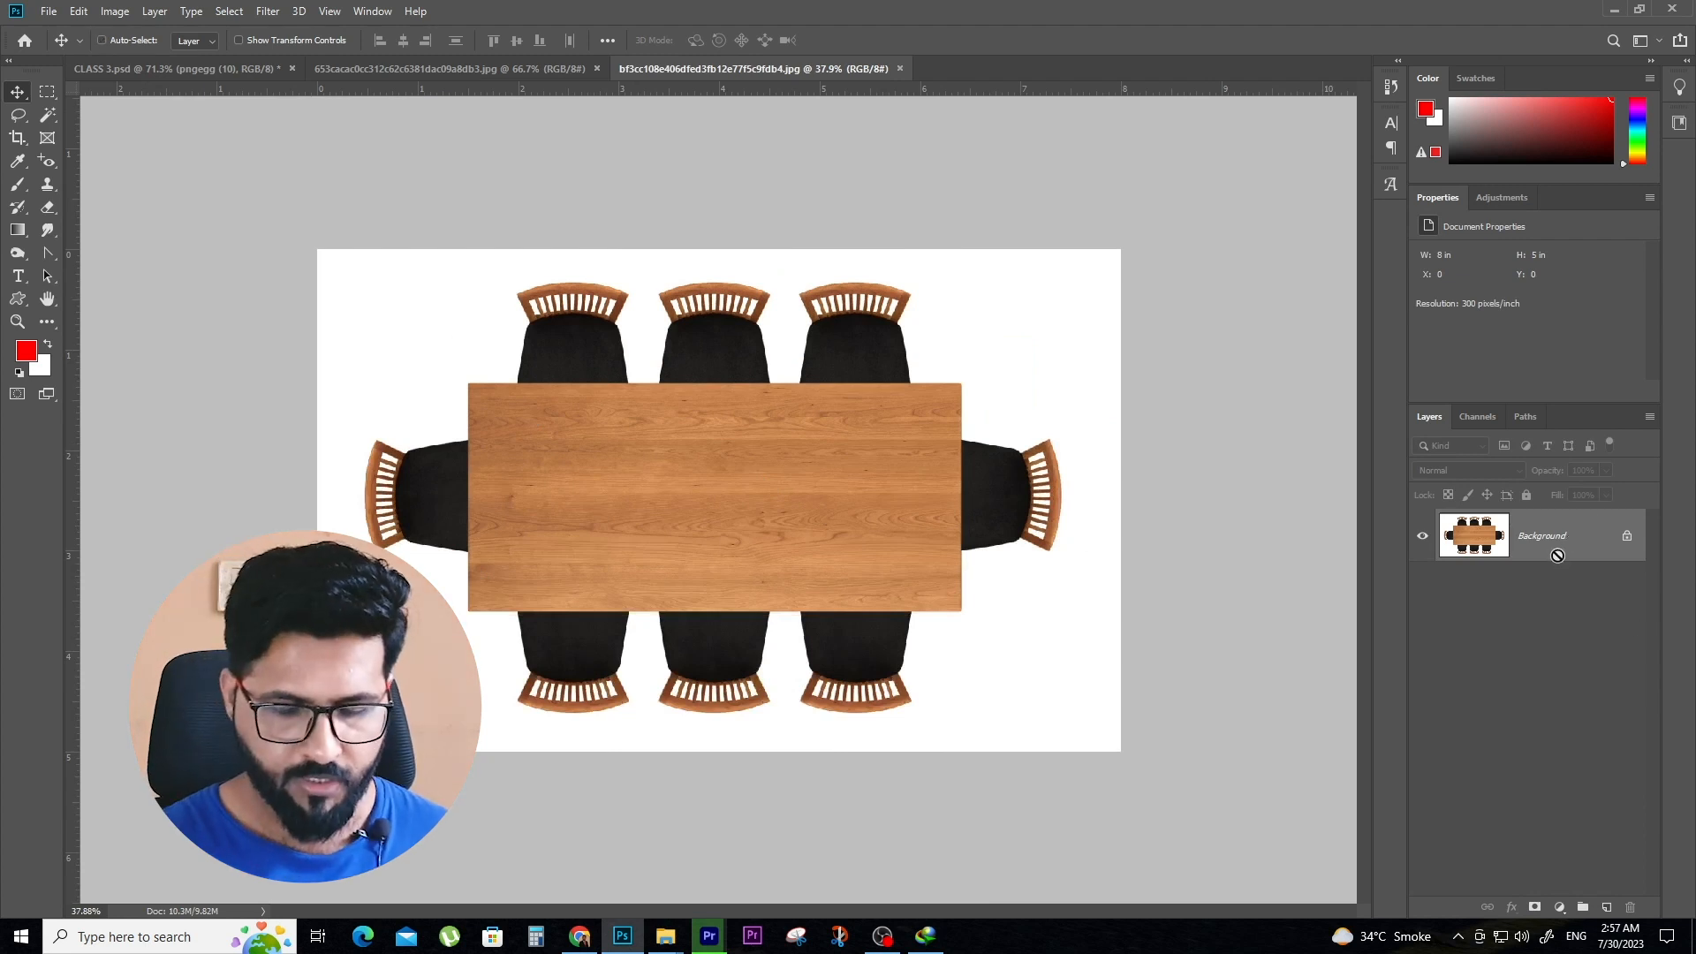
key(ctrl+j)
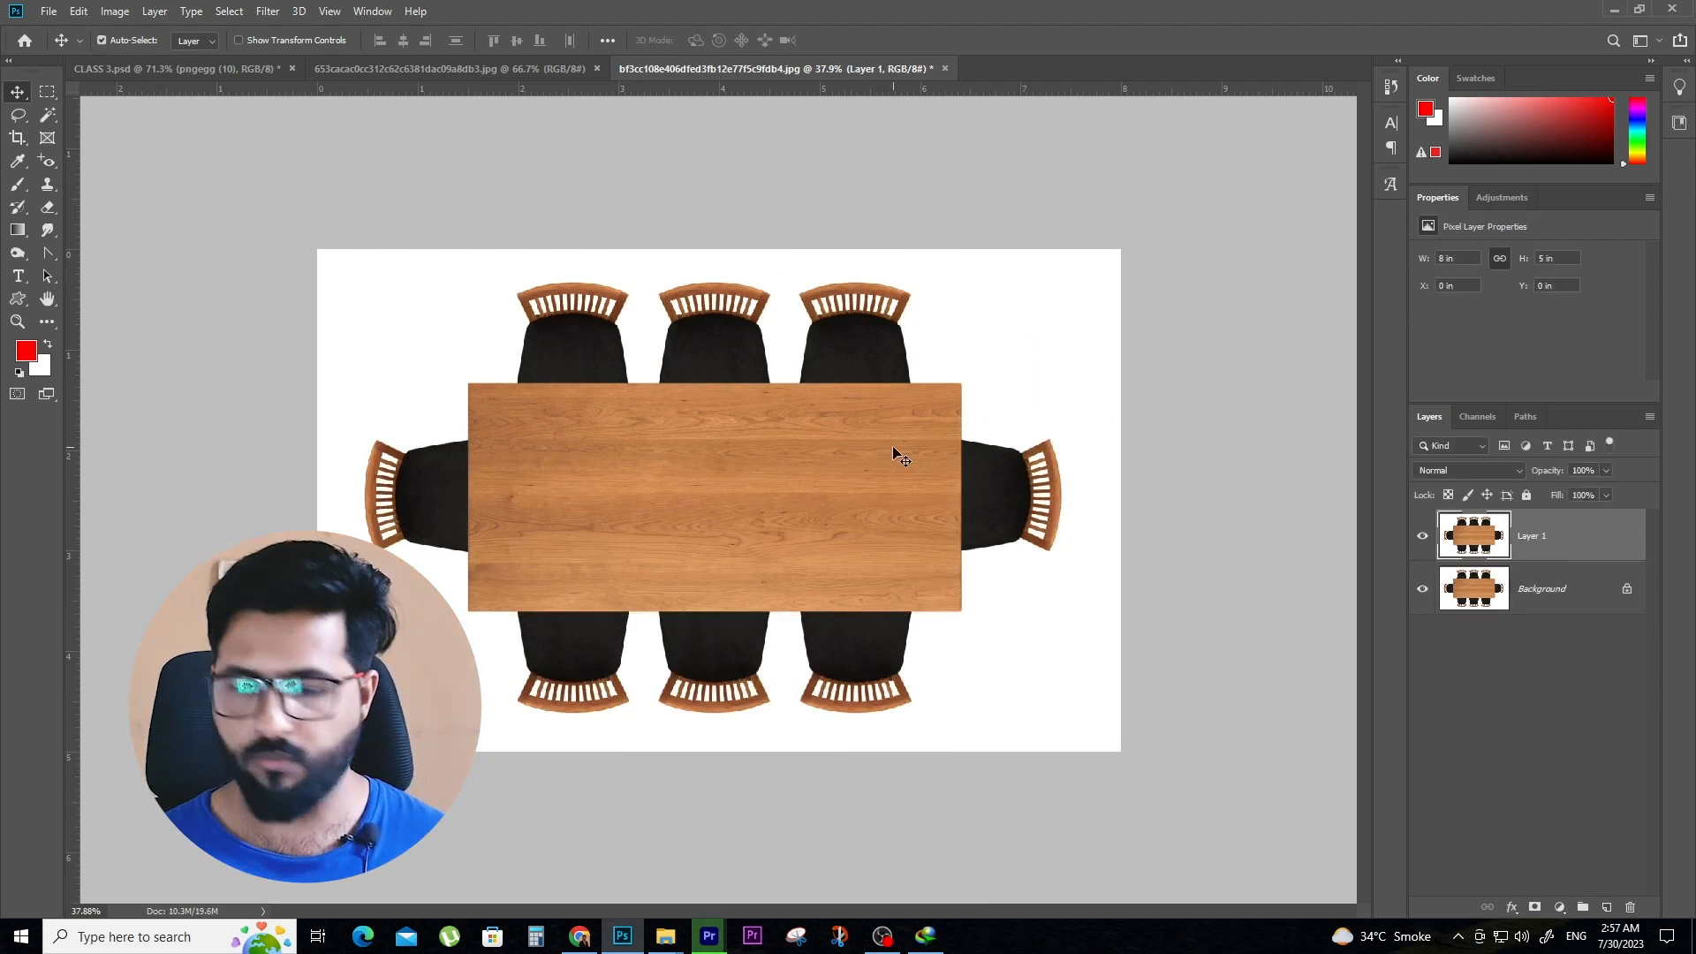
Select all the white around the table and between the chair slats using the Magic Wand with Contiguous turned off
key(w)
key(ctrl+plus)
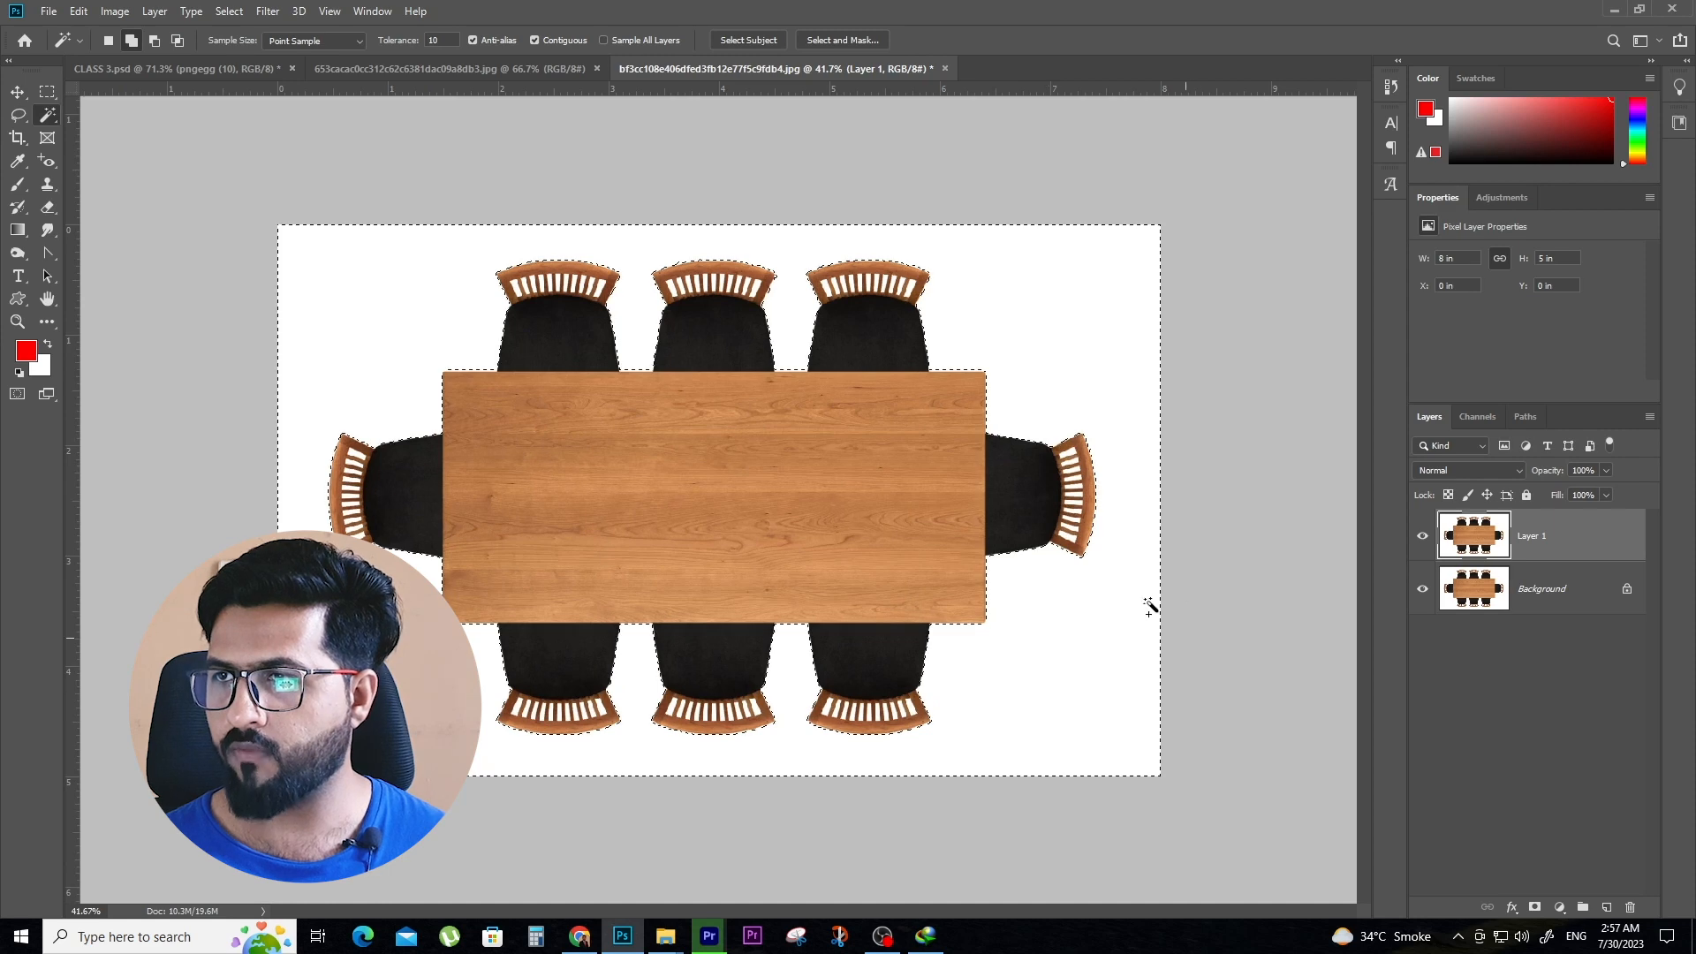
scroll(909, 273, up, 4)
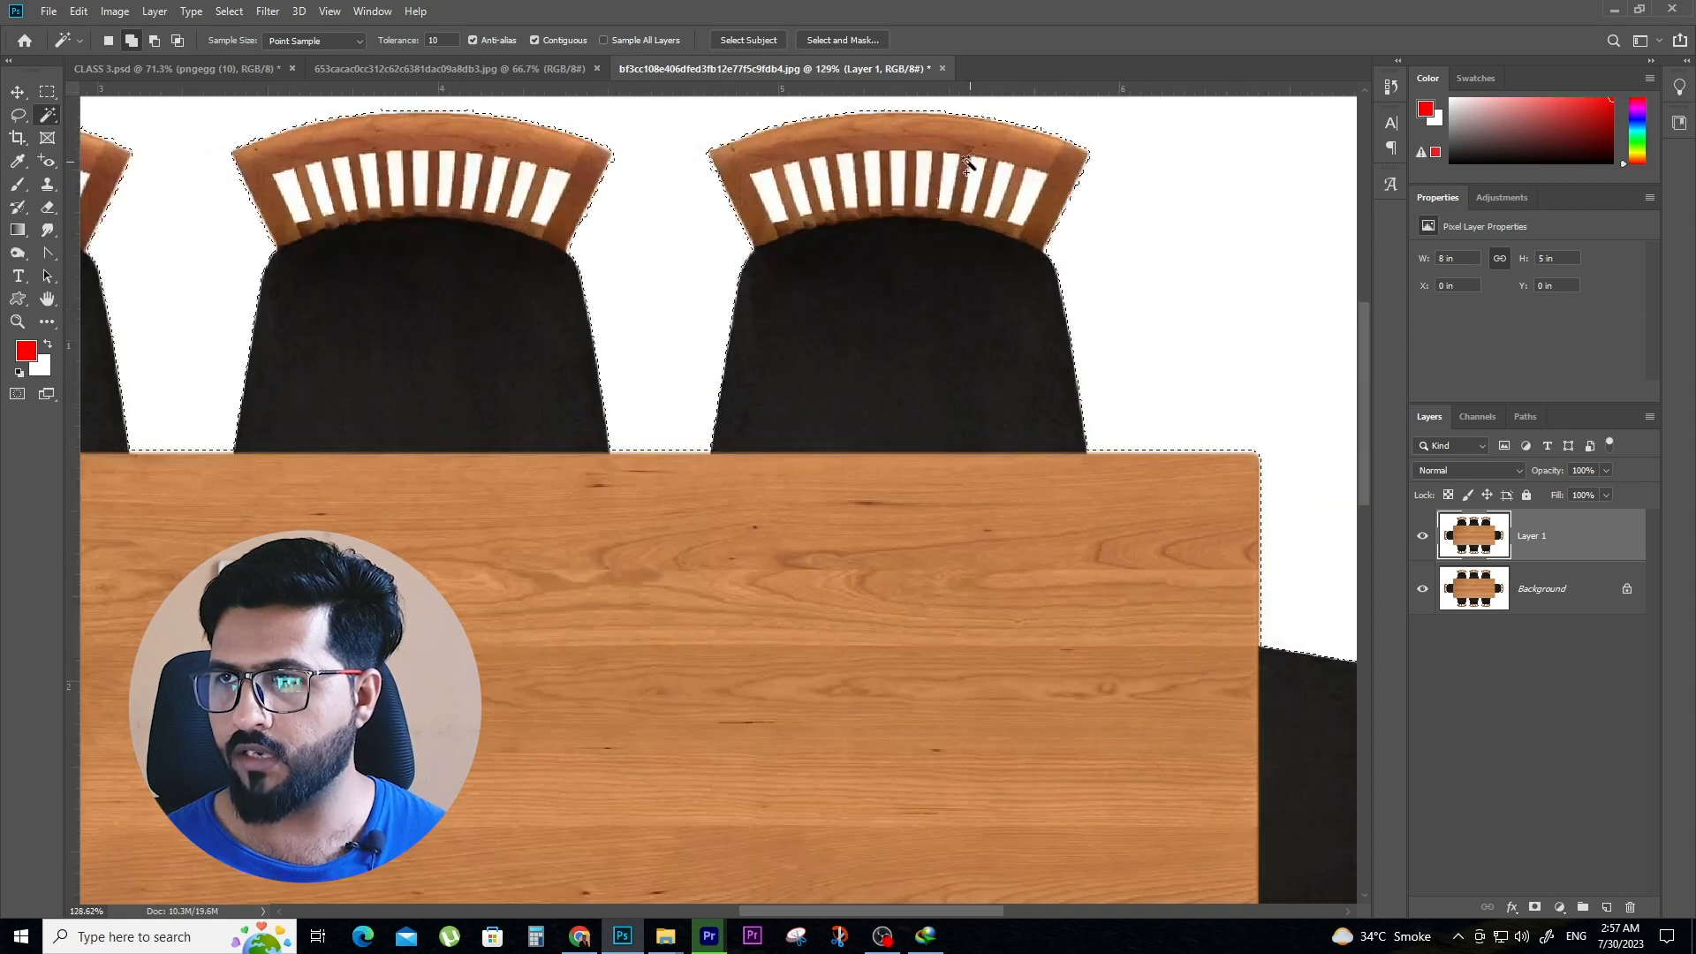
scroll(530, 315, down, 6)
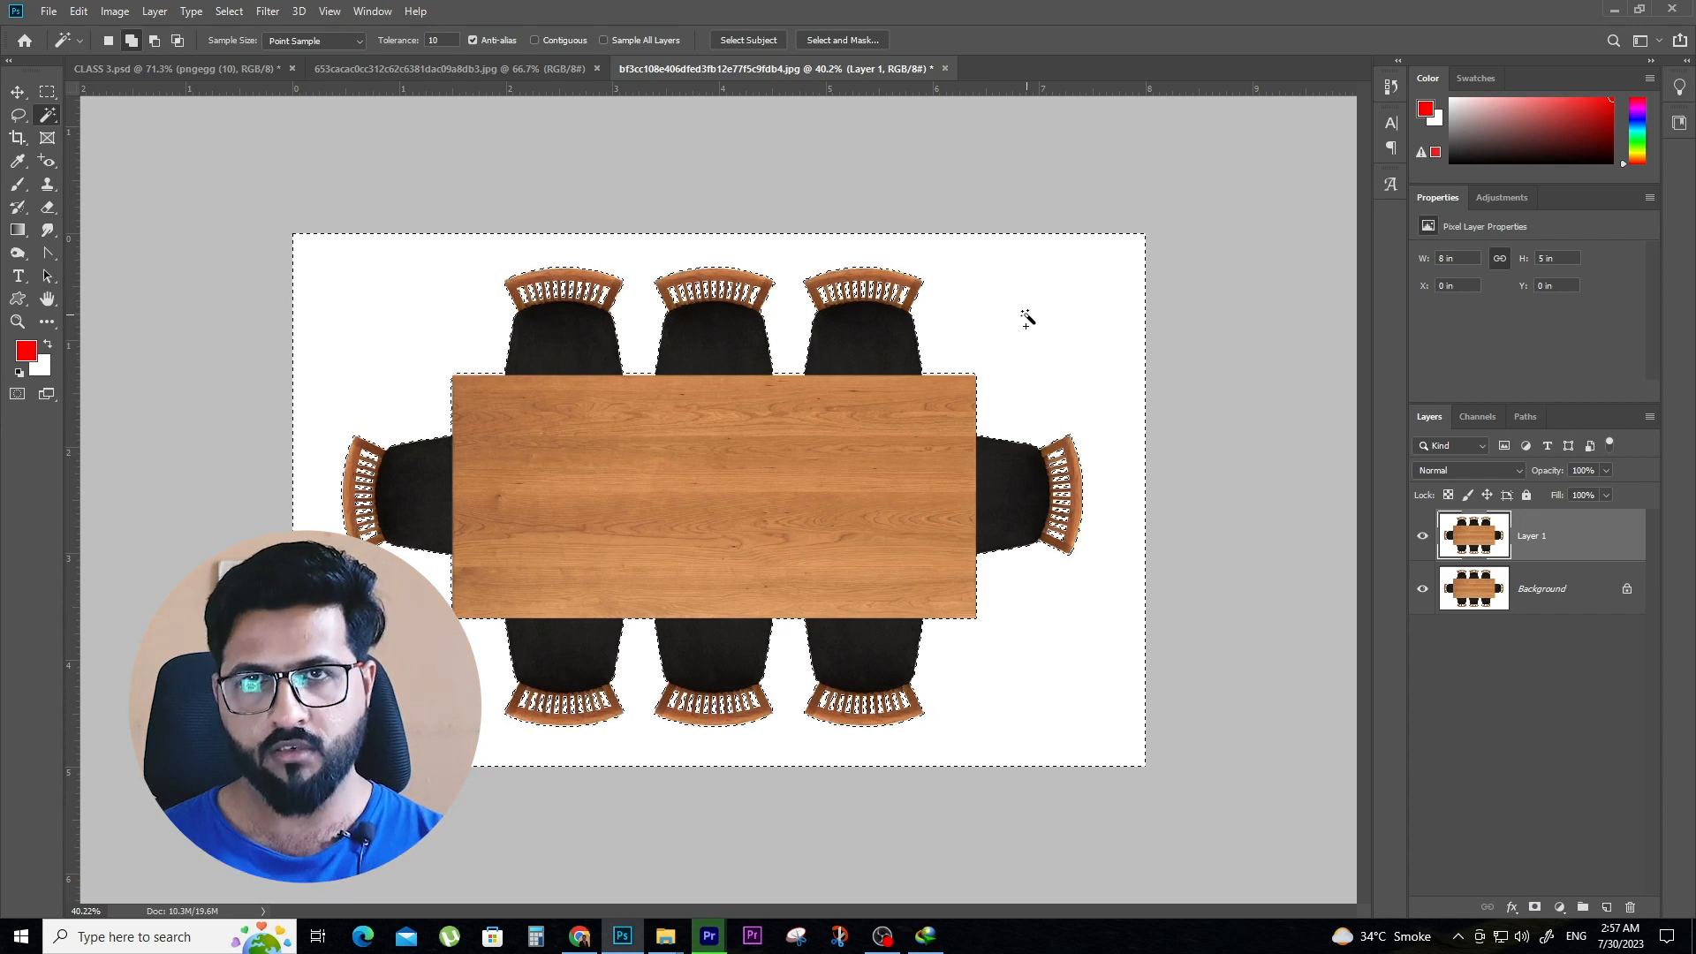
scroll(929, 300, up, 4)
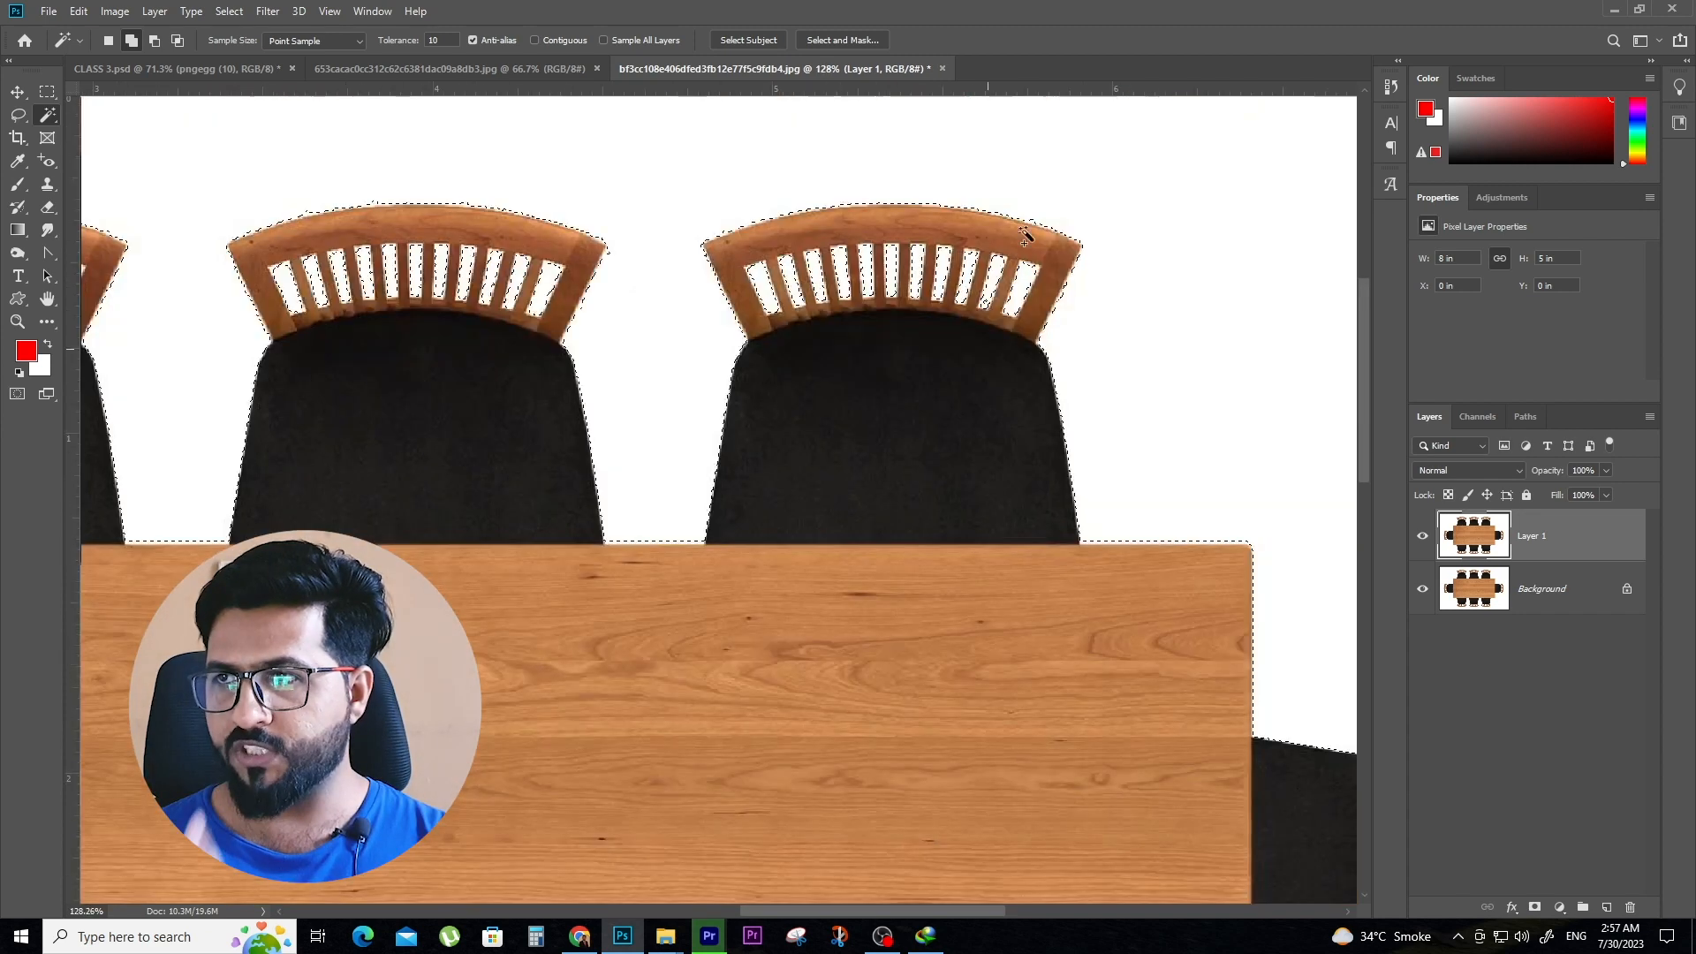
scroll(1011, 259, up, 2)
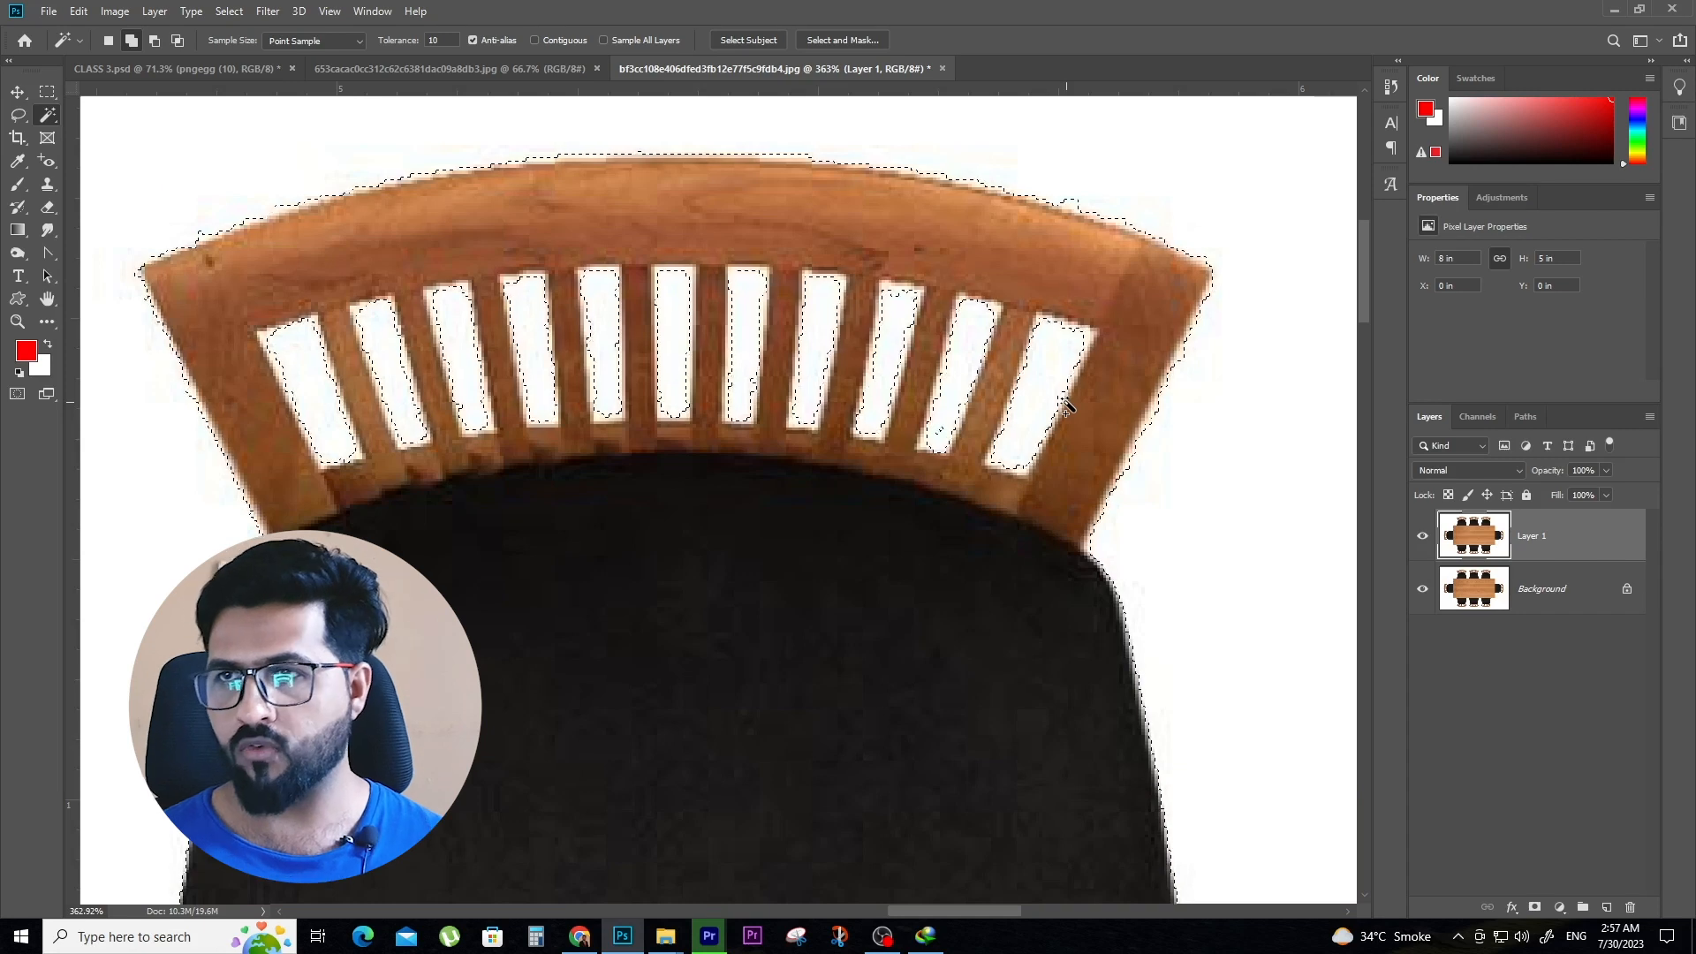
scroll(465, 343, down, 3)
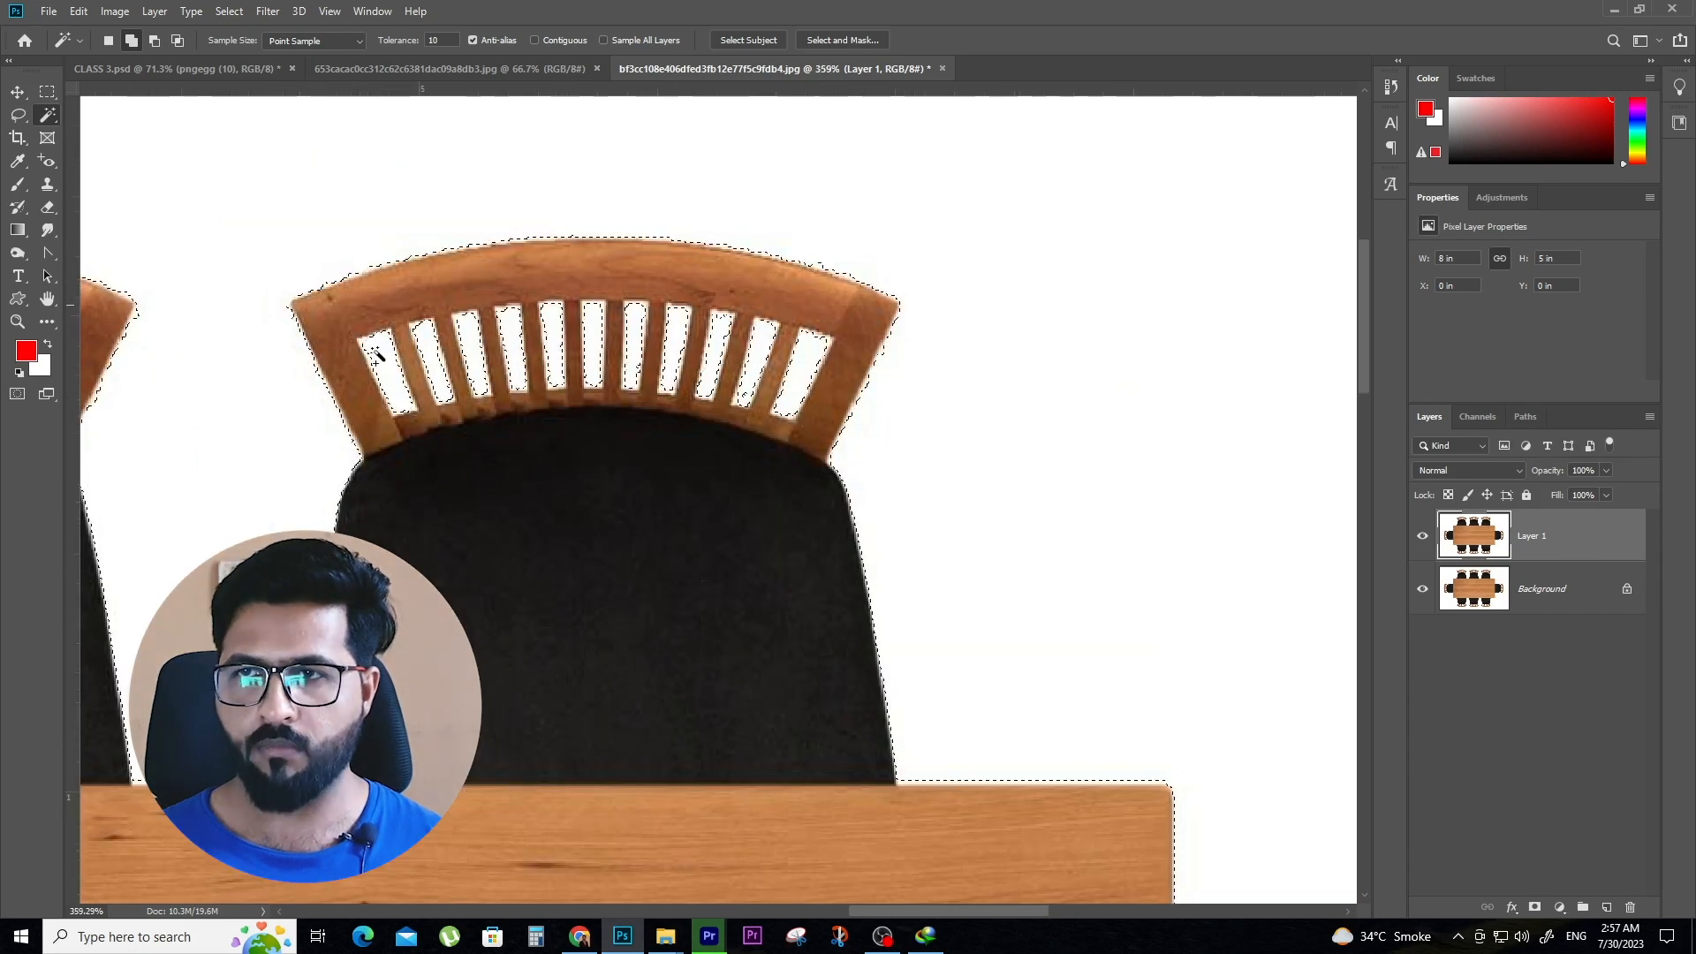
scroll(379, 352, up, 5)
scroll(376, 328, up, 1)
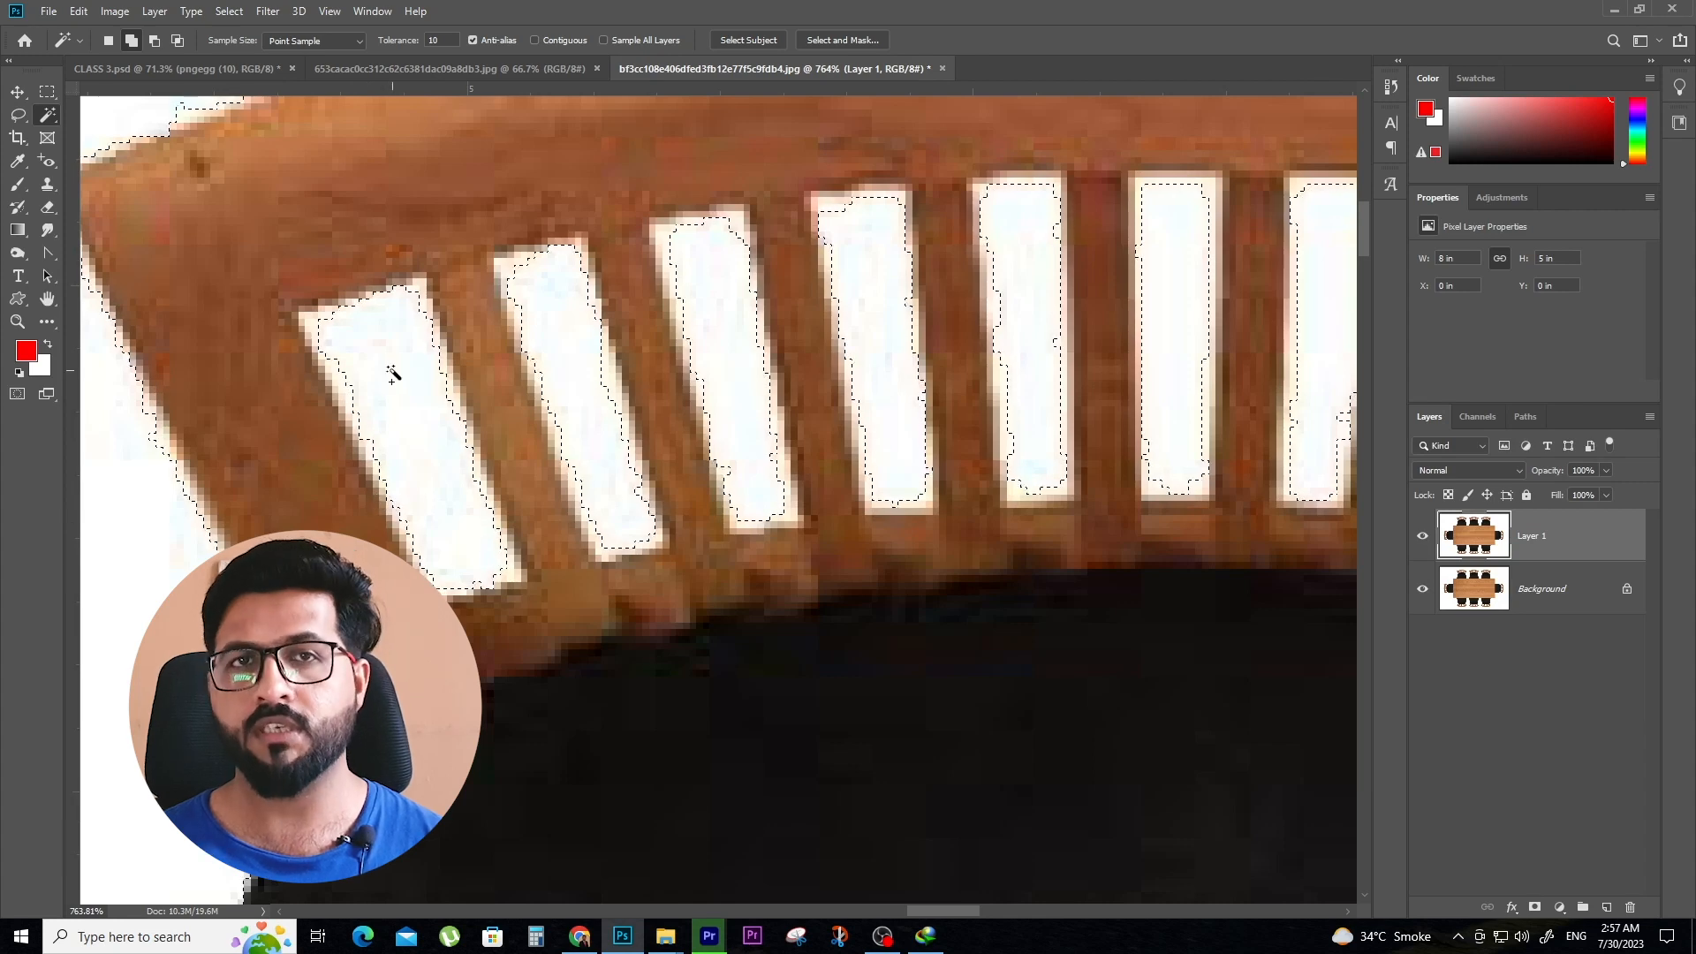
scroll(394, 371, down, 9)
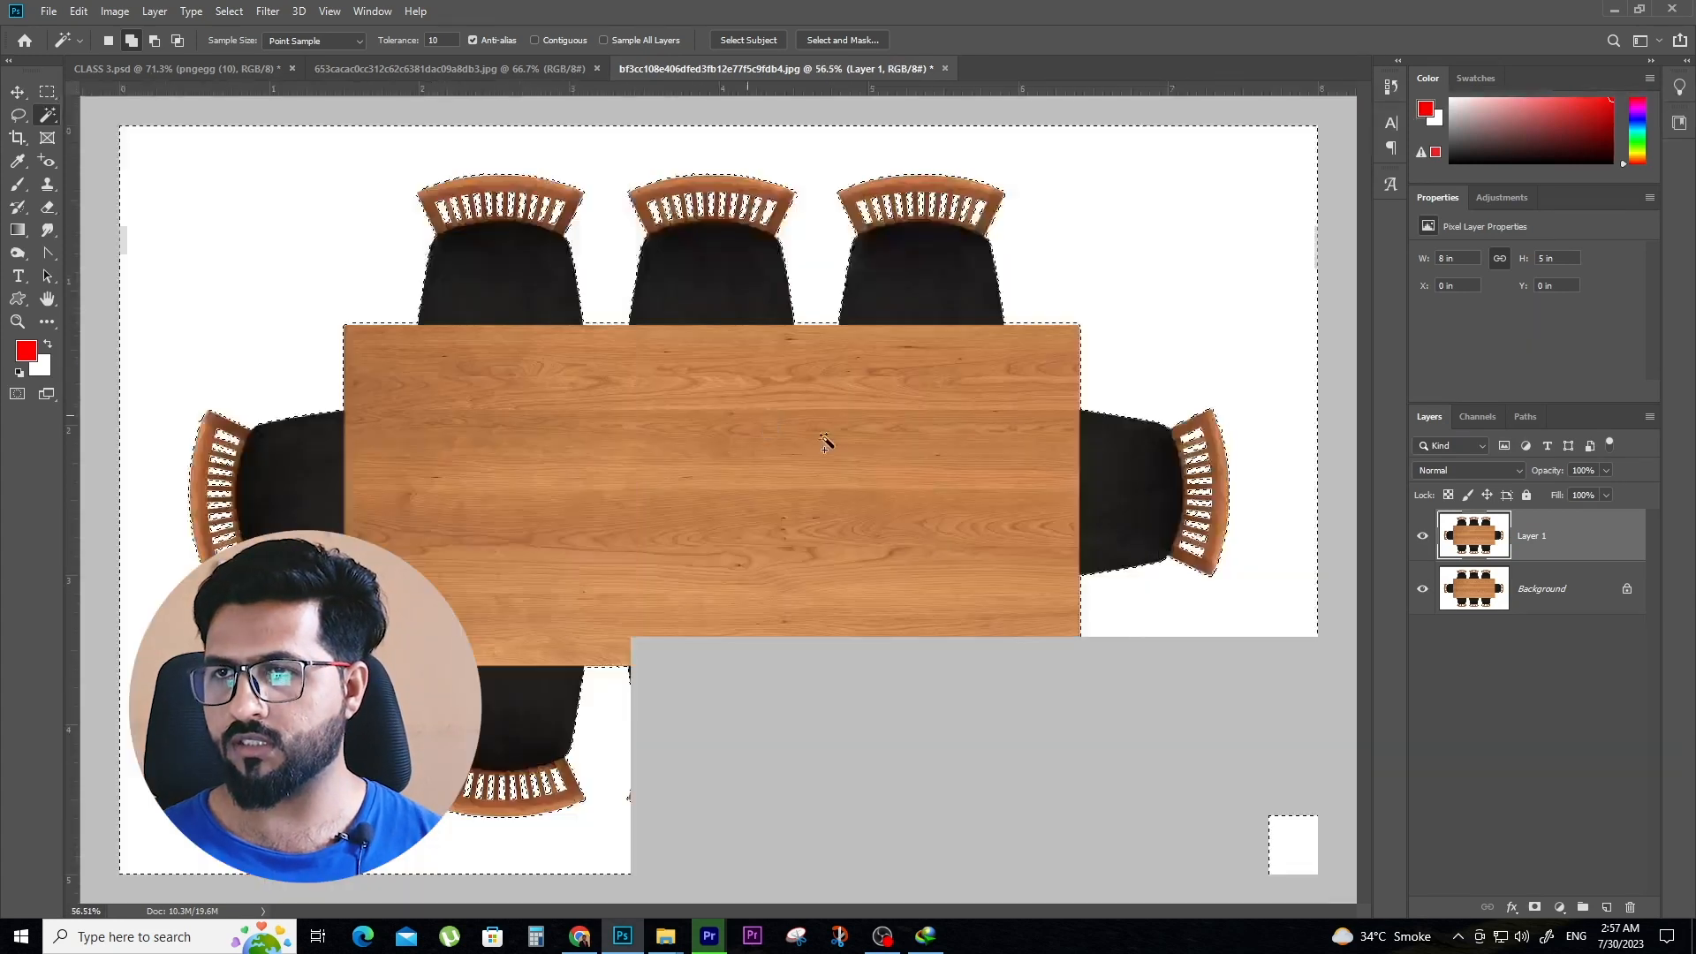
scroll(824, 441, down, 1)
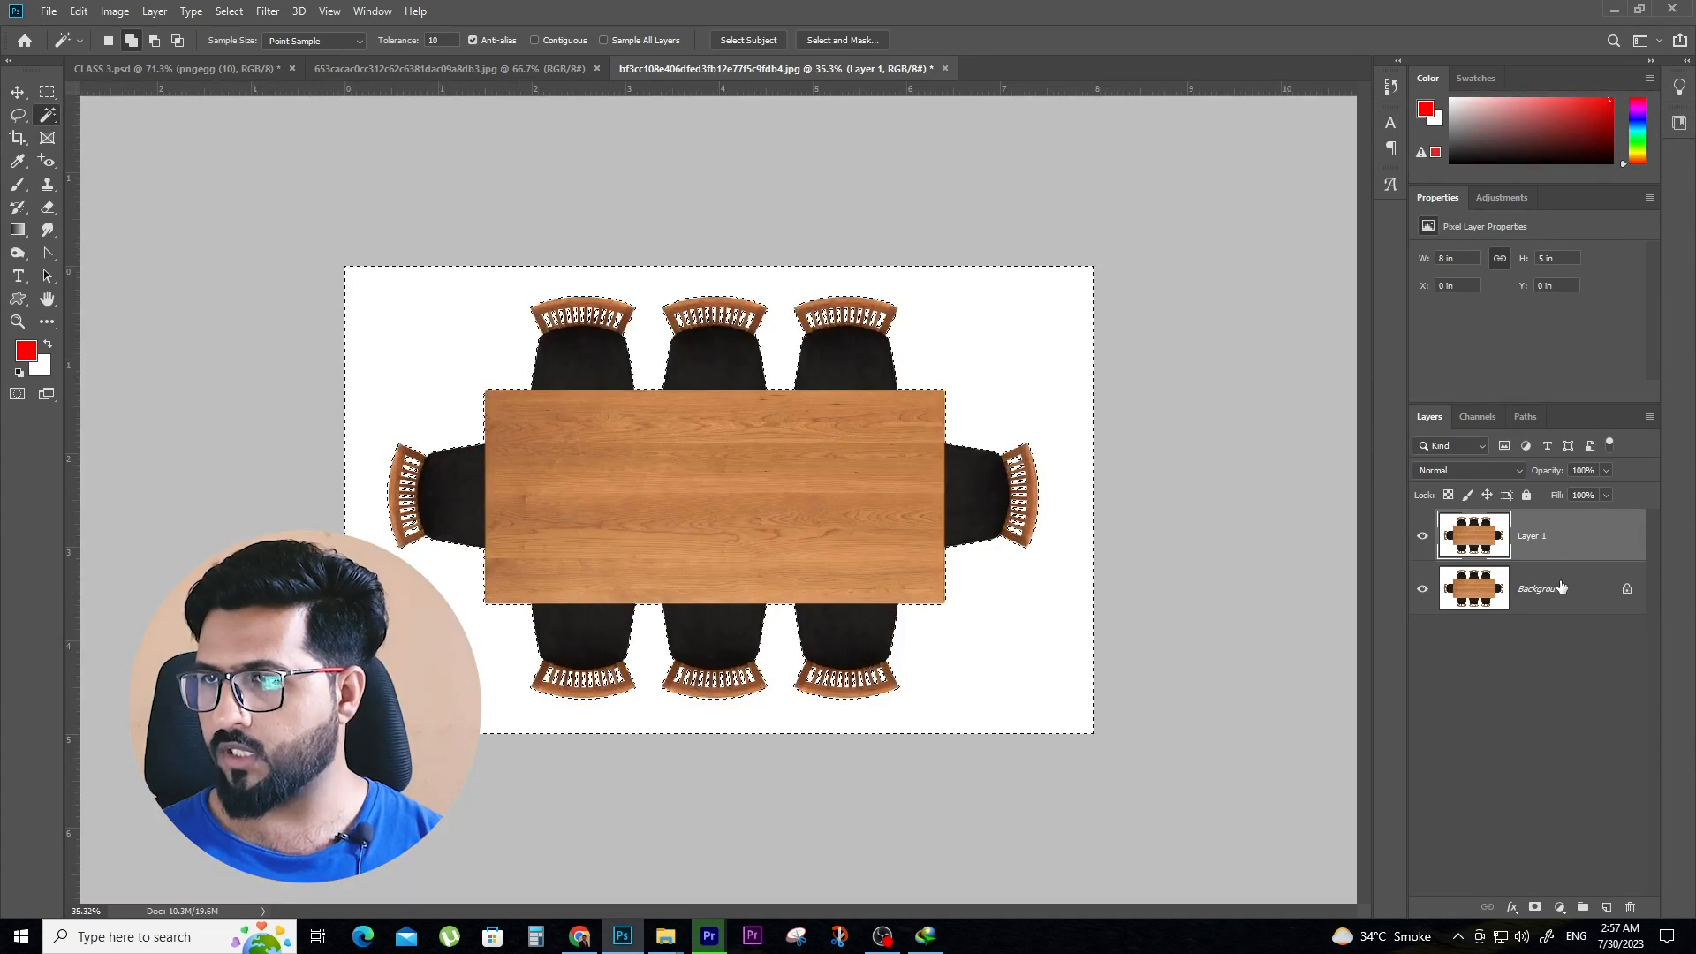
Delete the selected white from Layer 1, clear the selection and hide the Background layer
key(Delete)
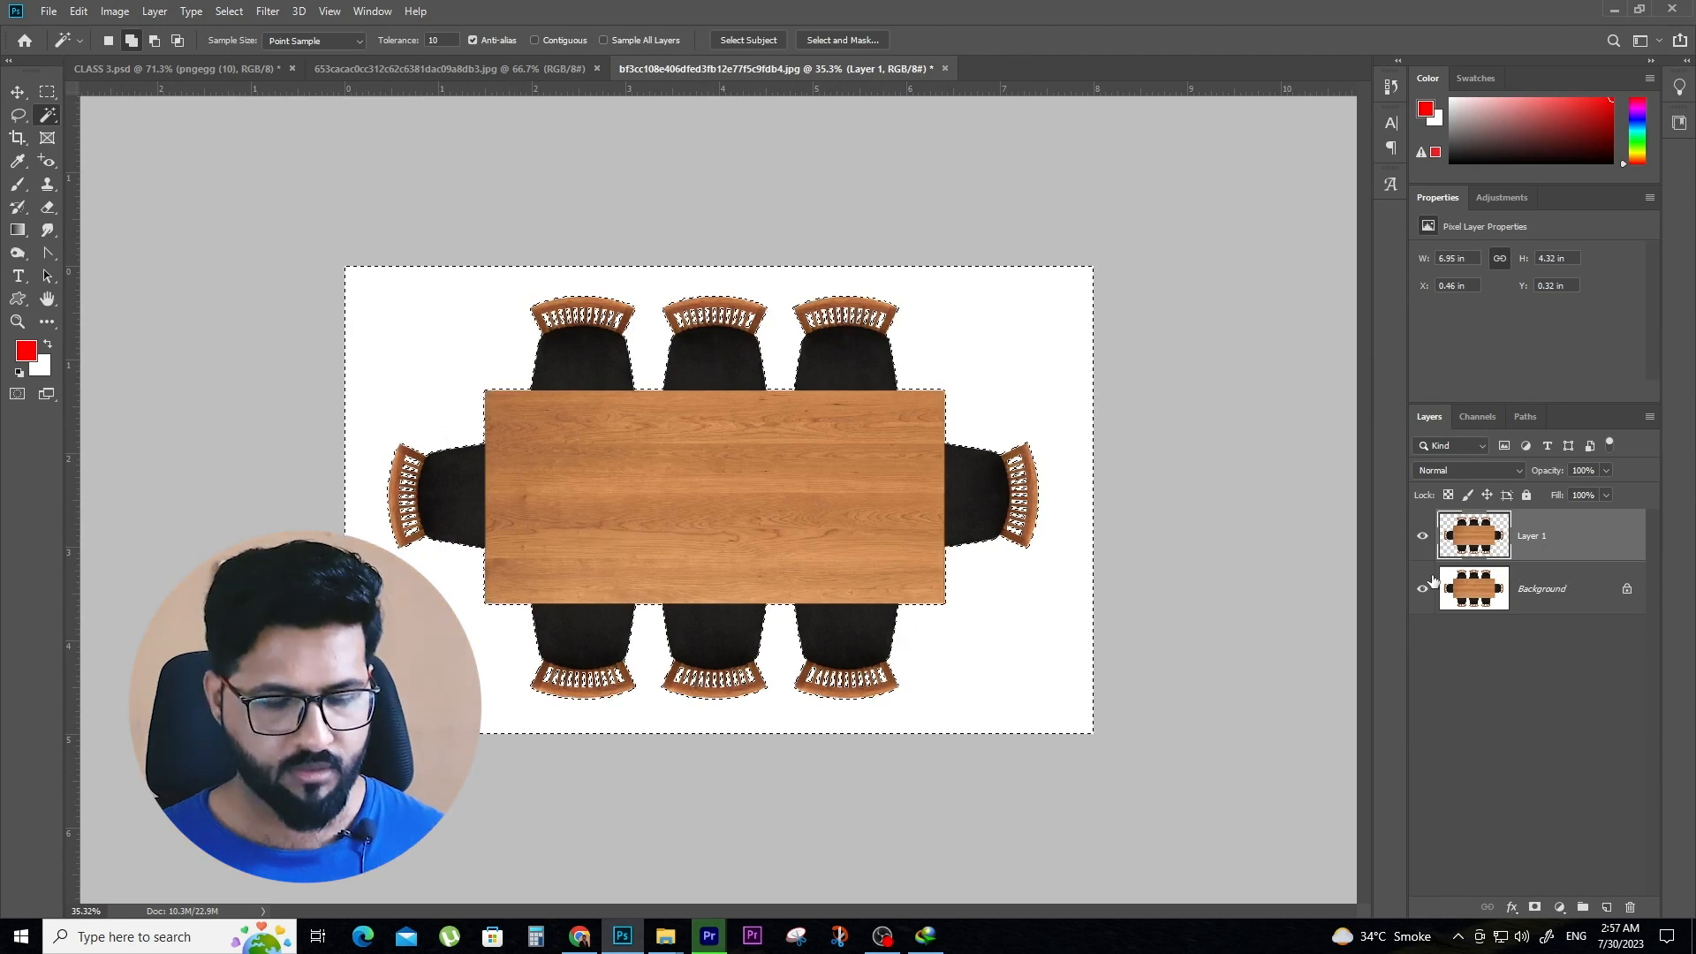
key(ctrl+d)
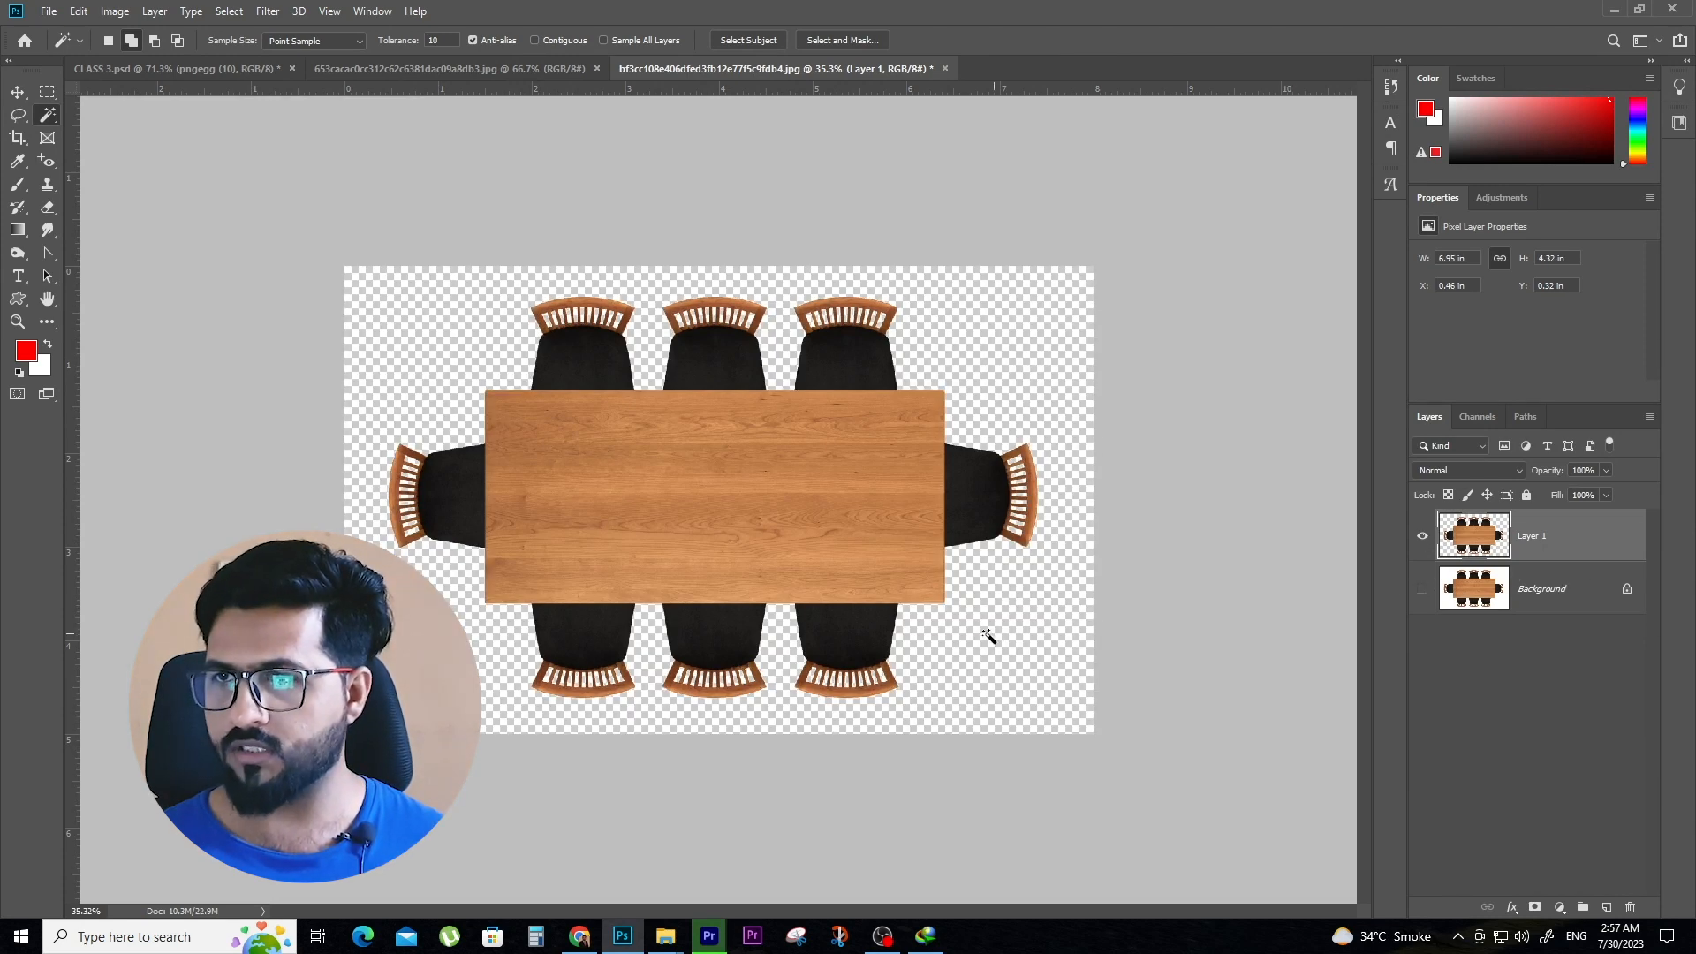
key(v)
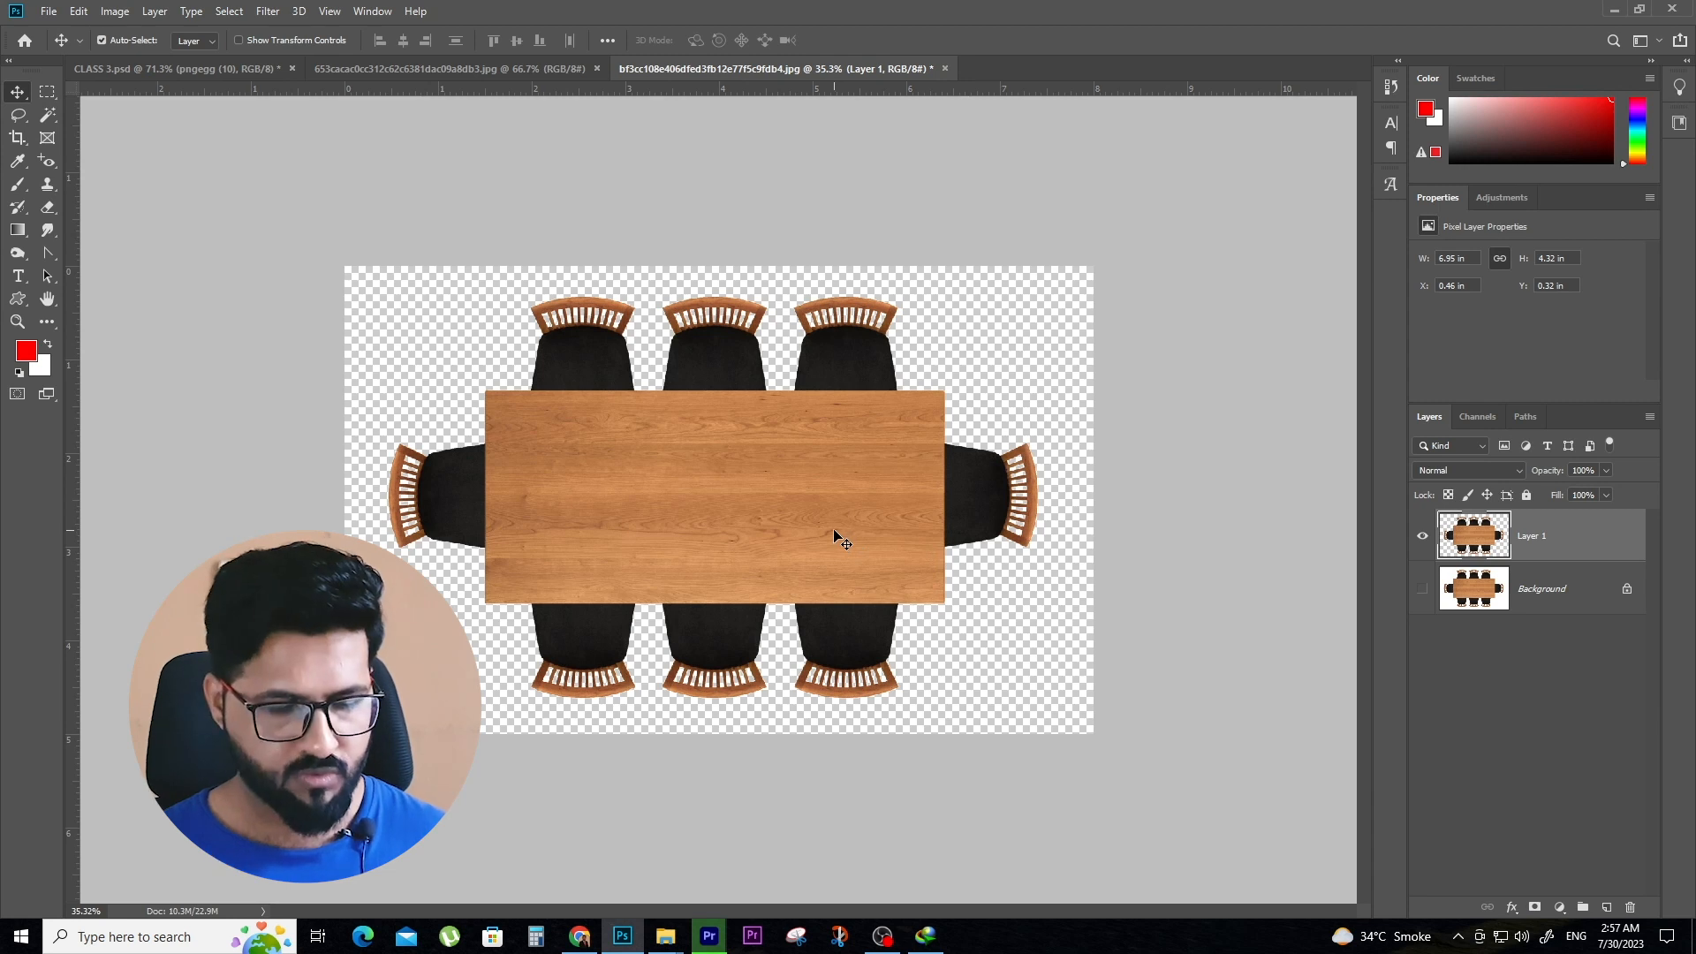
Save the cut-out dining table as a PNG named "dining png" in New folder (3)
key(ctrl+shift+s)
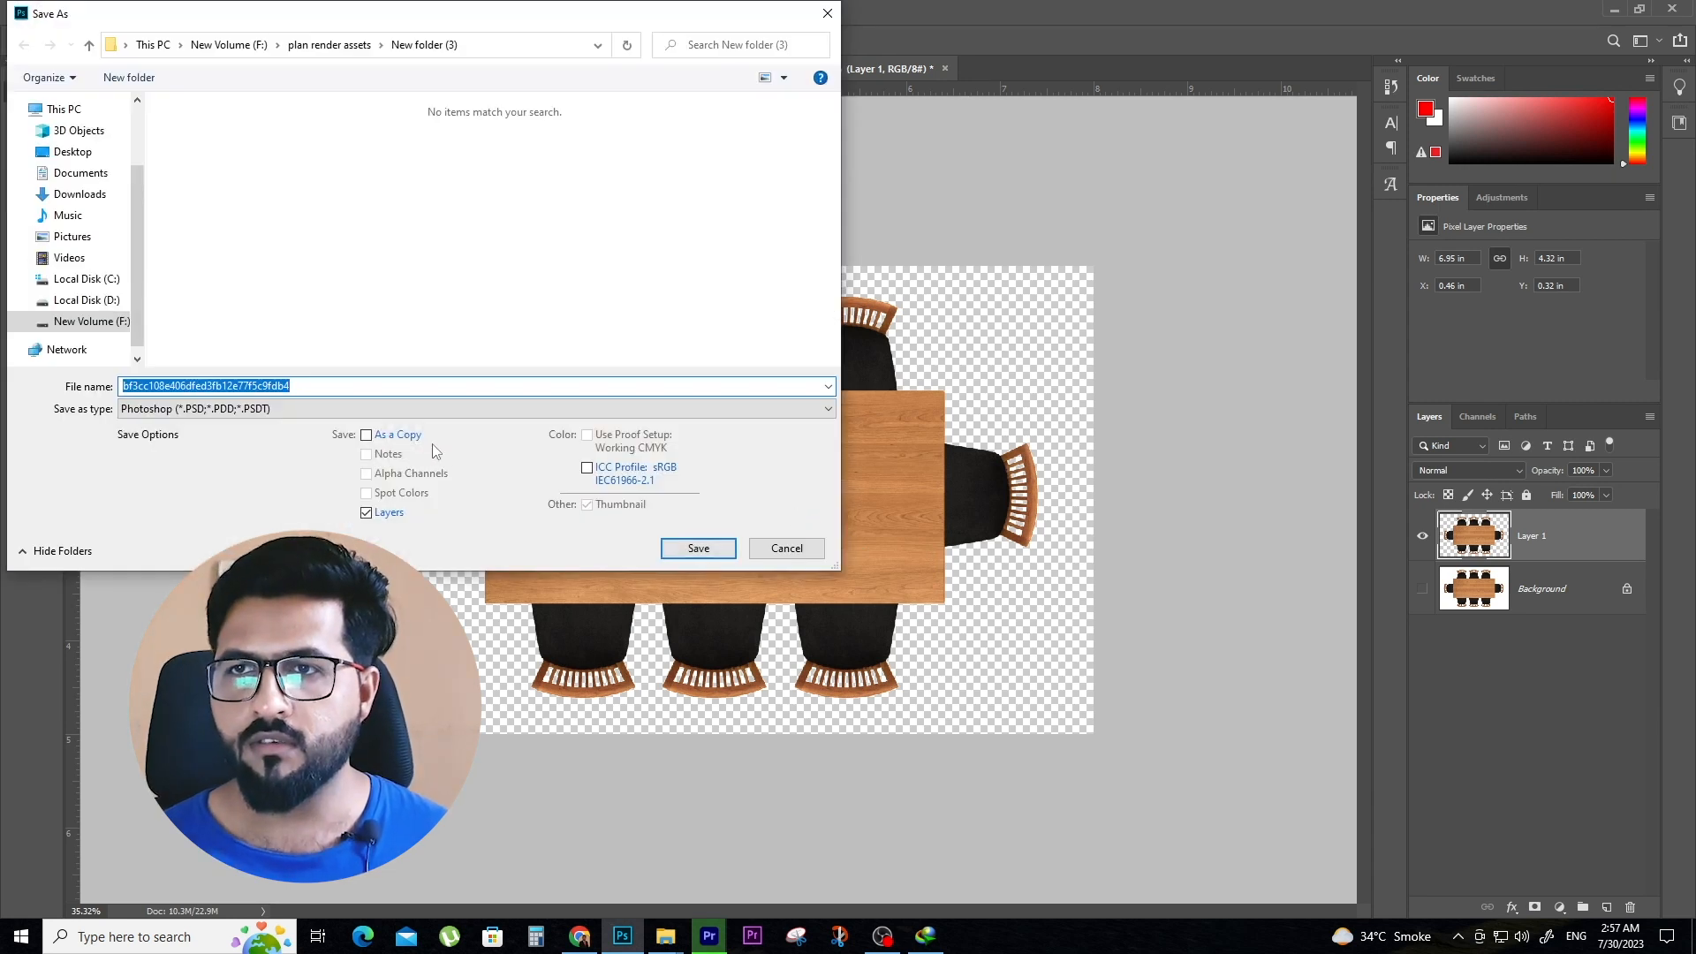
click(292, 409)
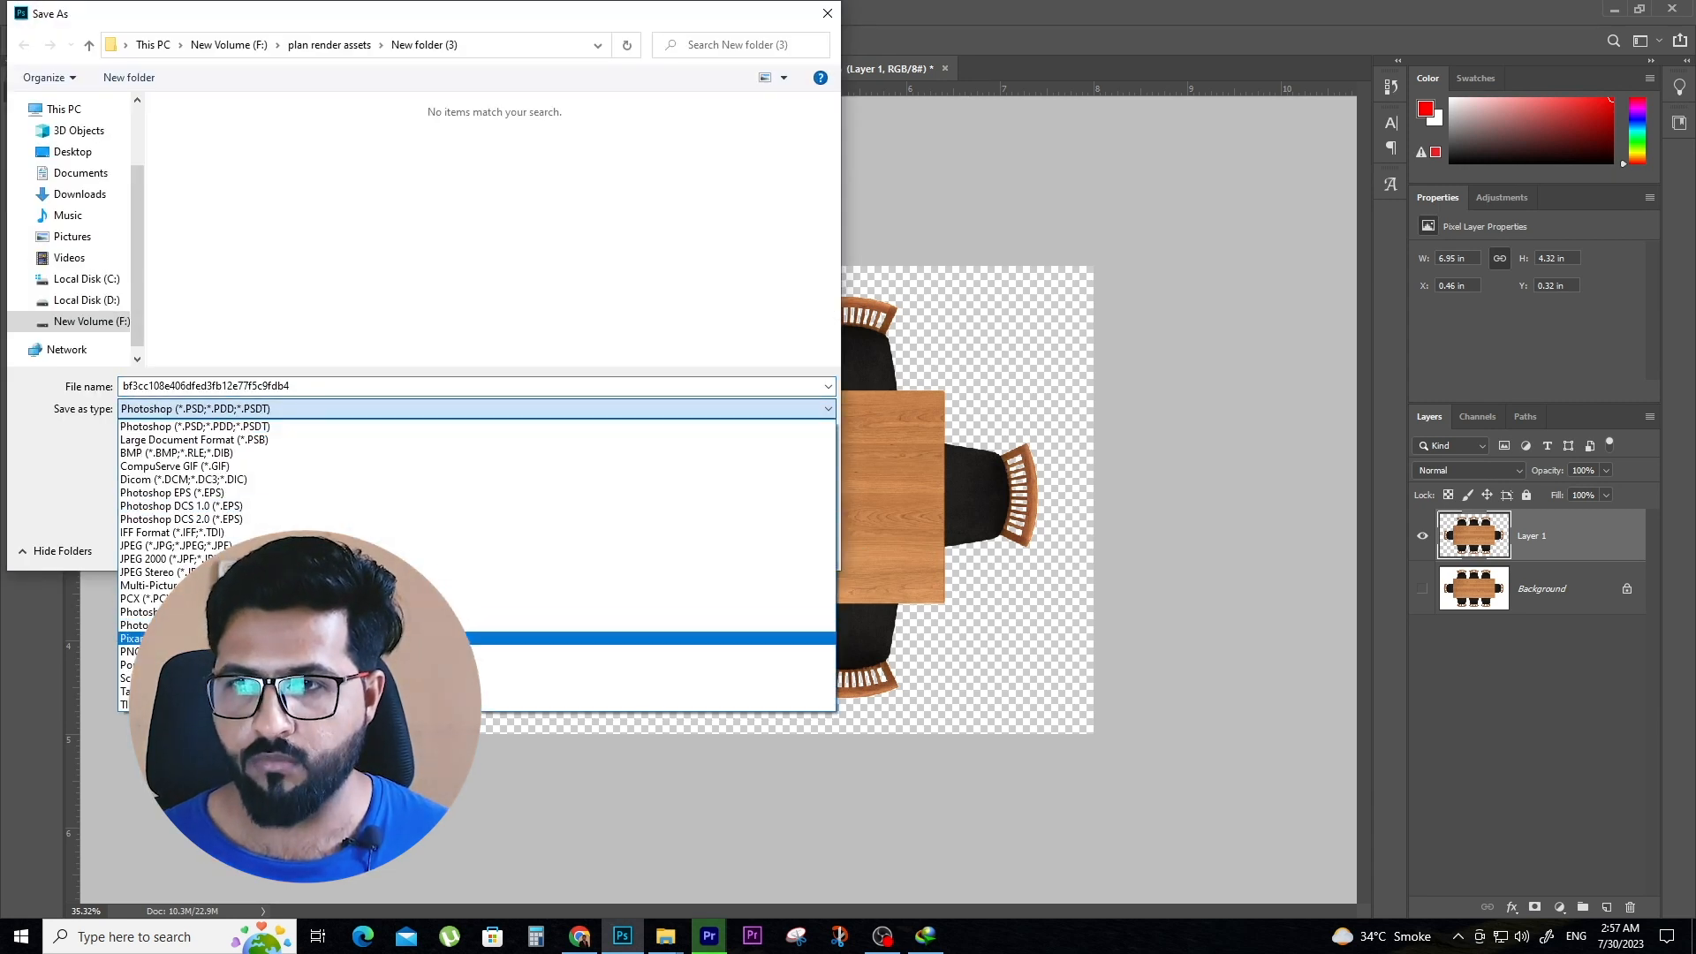
click(323, 652)
double_click(323, 394)
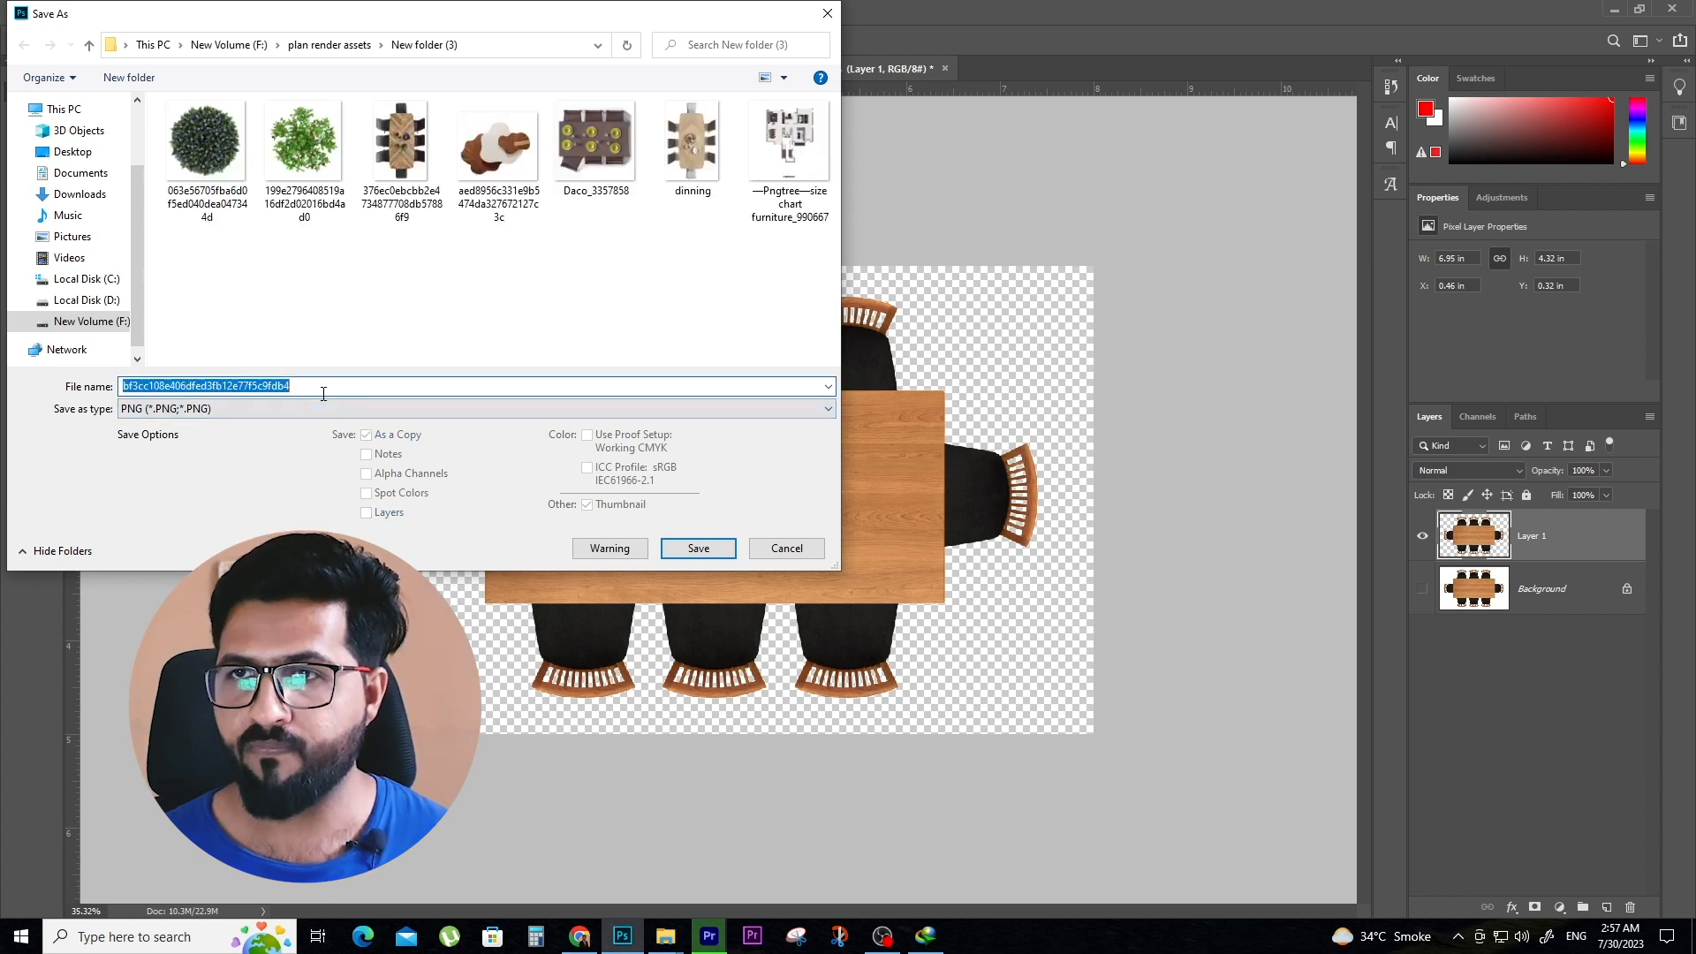
text(dining png)
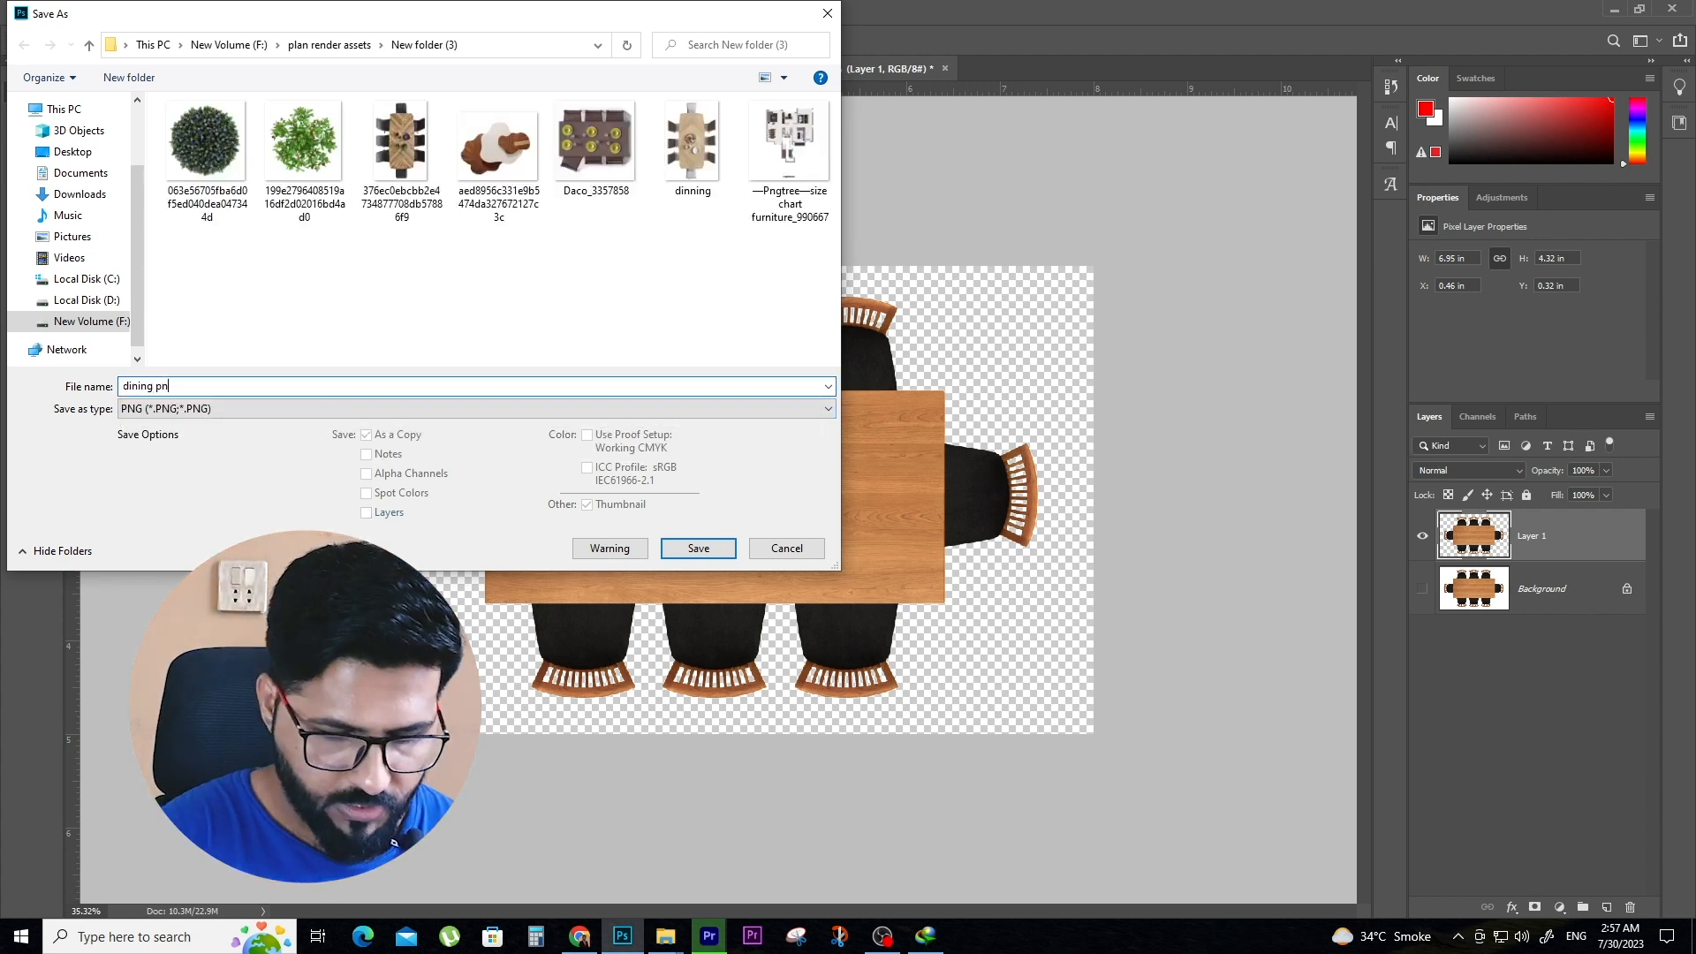
click(696, 554)
click(973, 281)
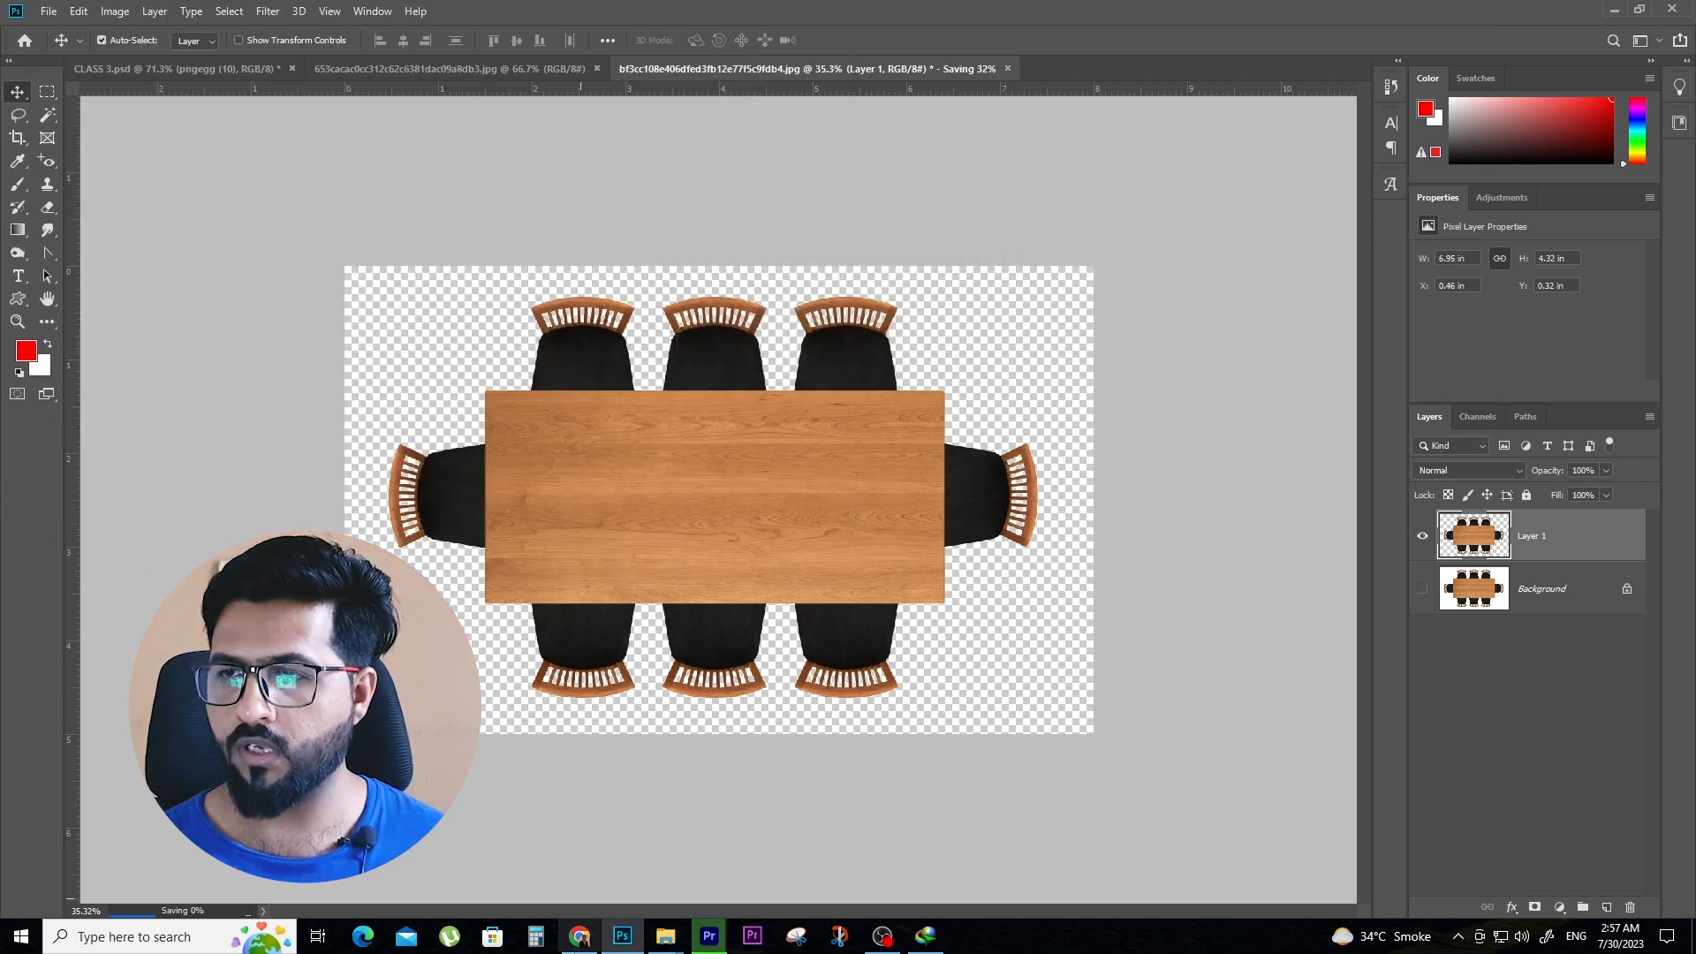
Place the "dining png" image from New folder (3) into the CLASS 3.psd floor plan
mouse_move(665, 936)
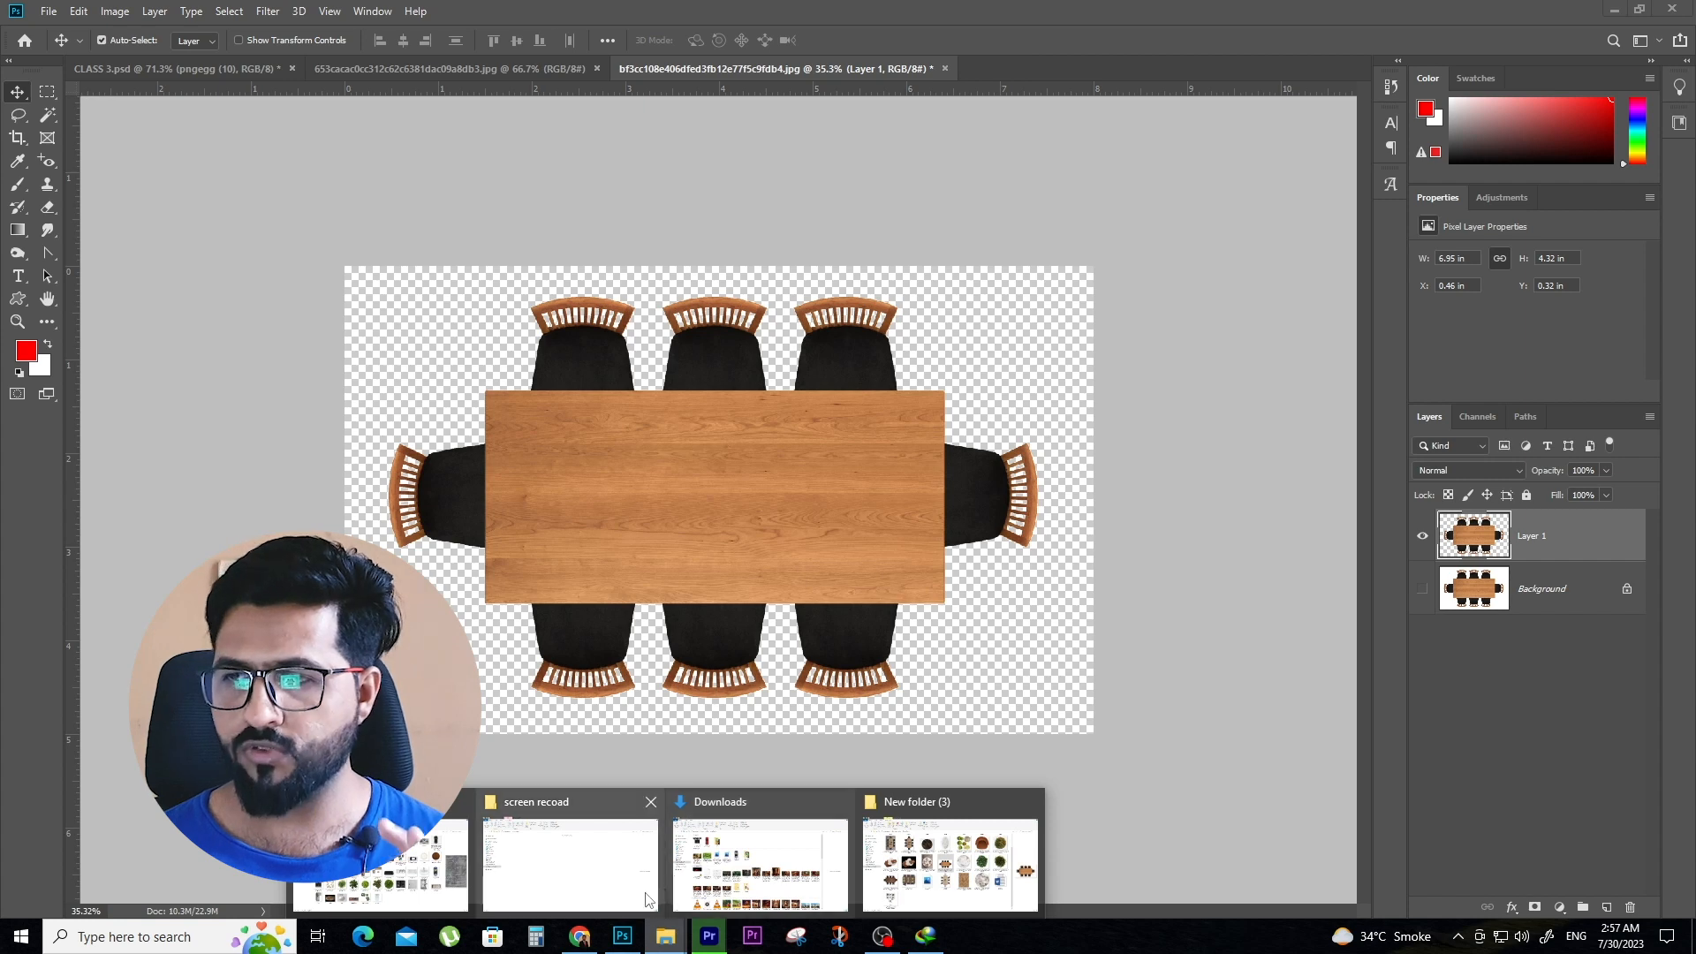
click(919, 866)
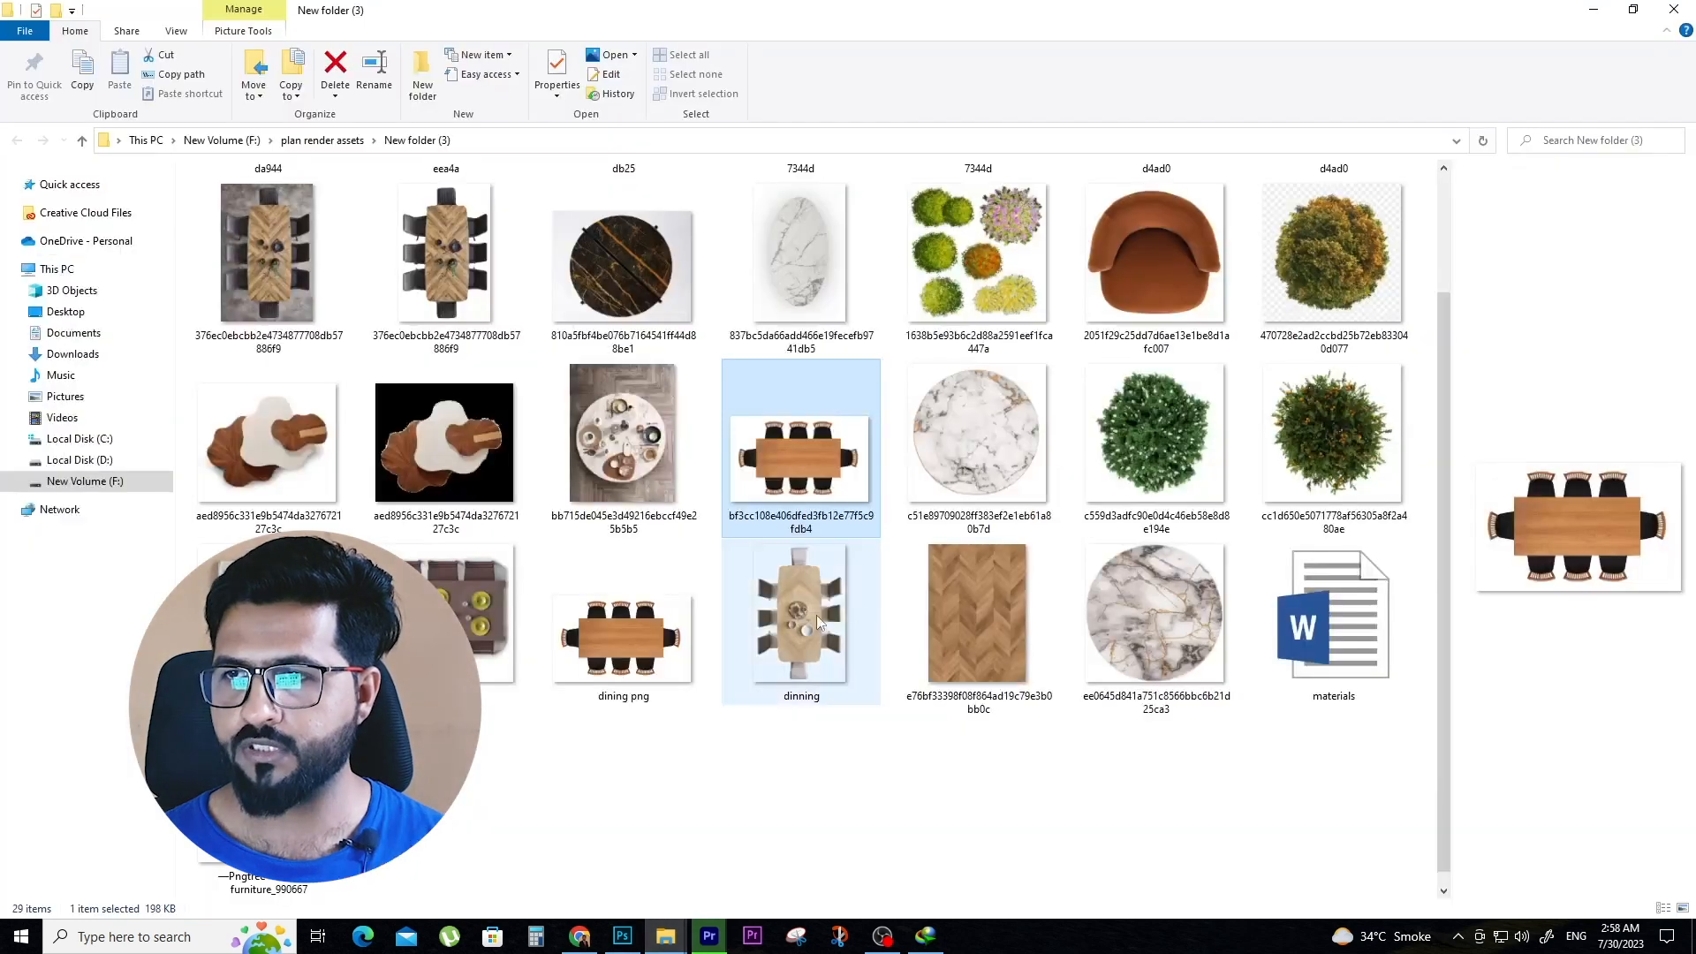
click(627, 662)
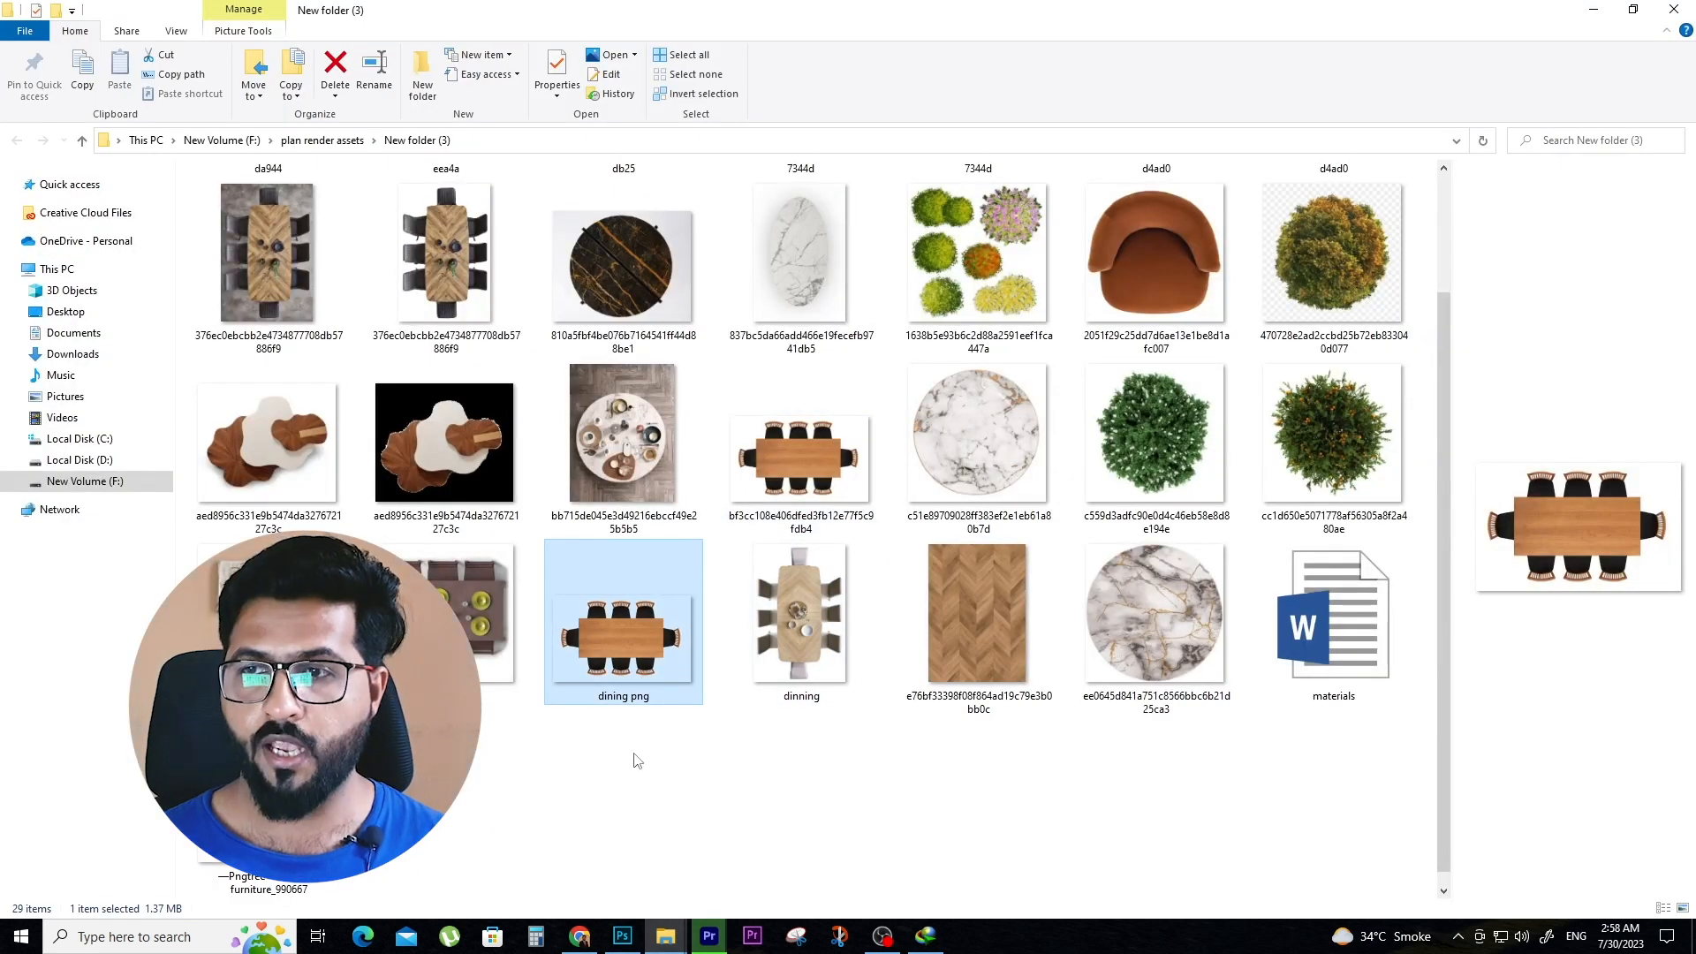
drag(637, 761, 685, 795)
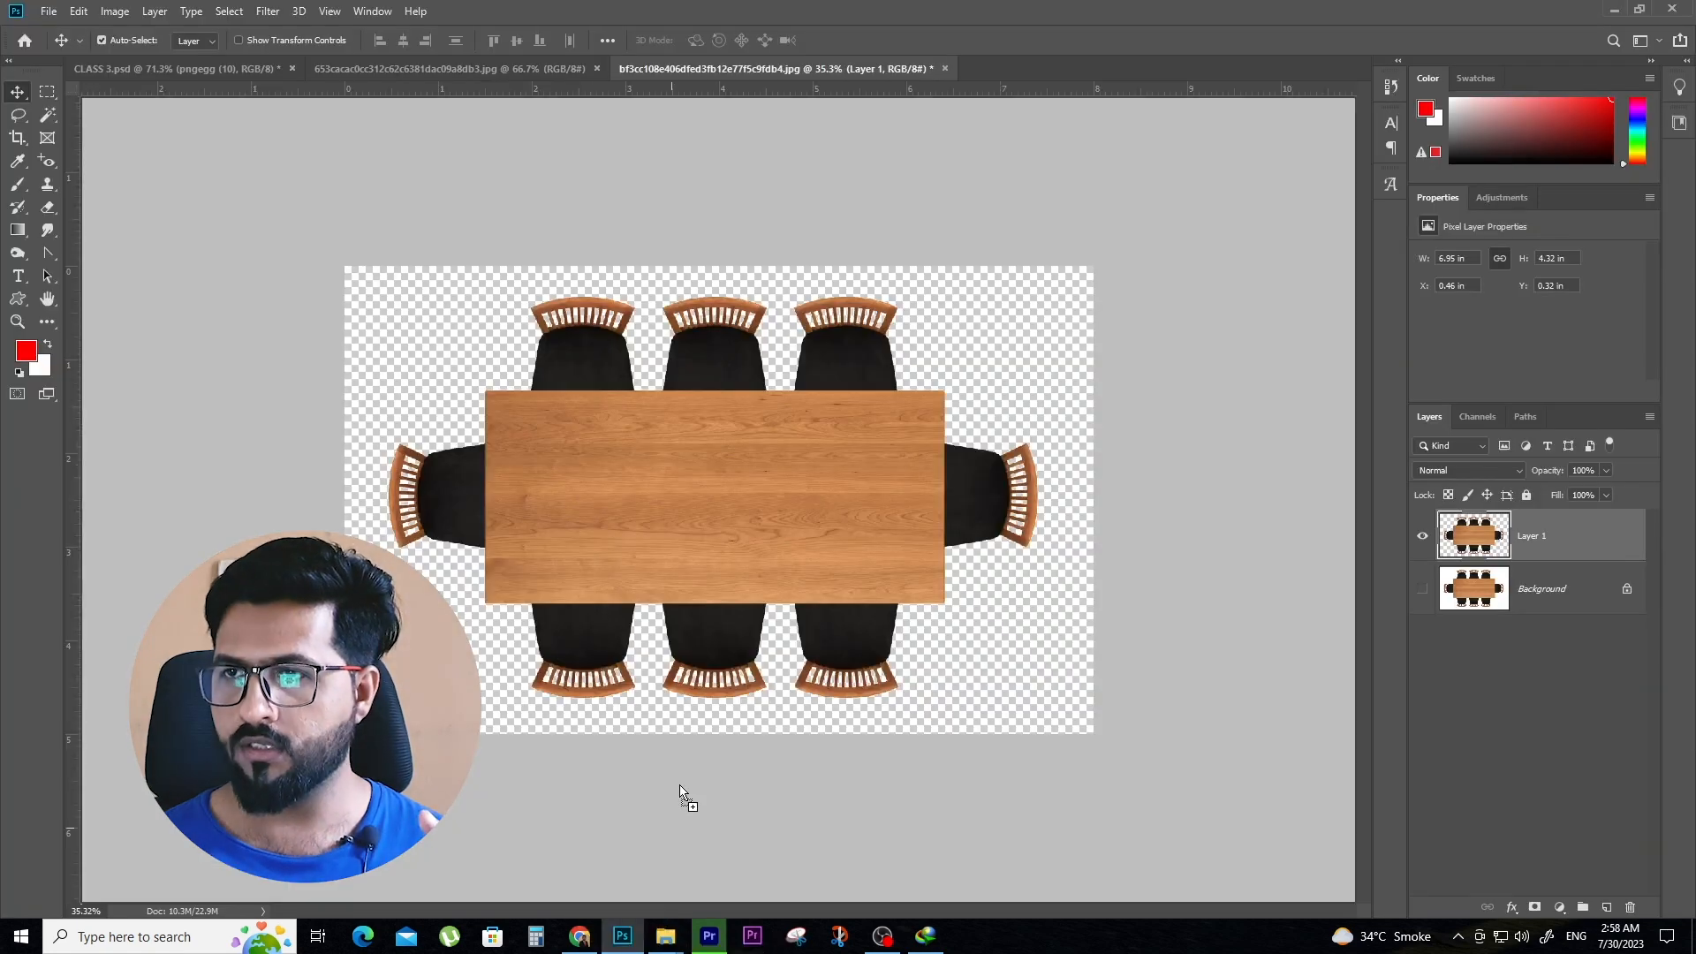
drag(459, 159, 799, 499)
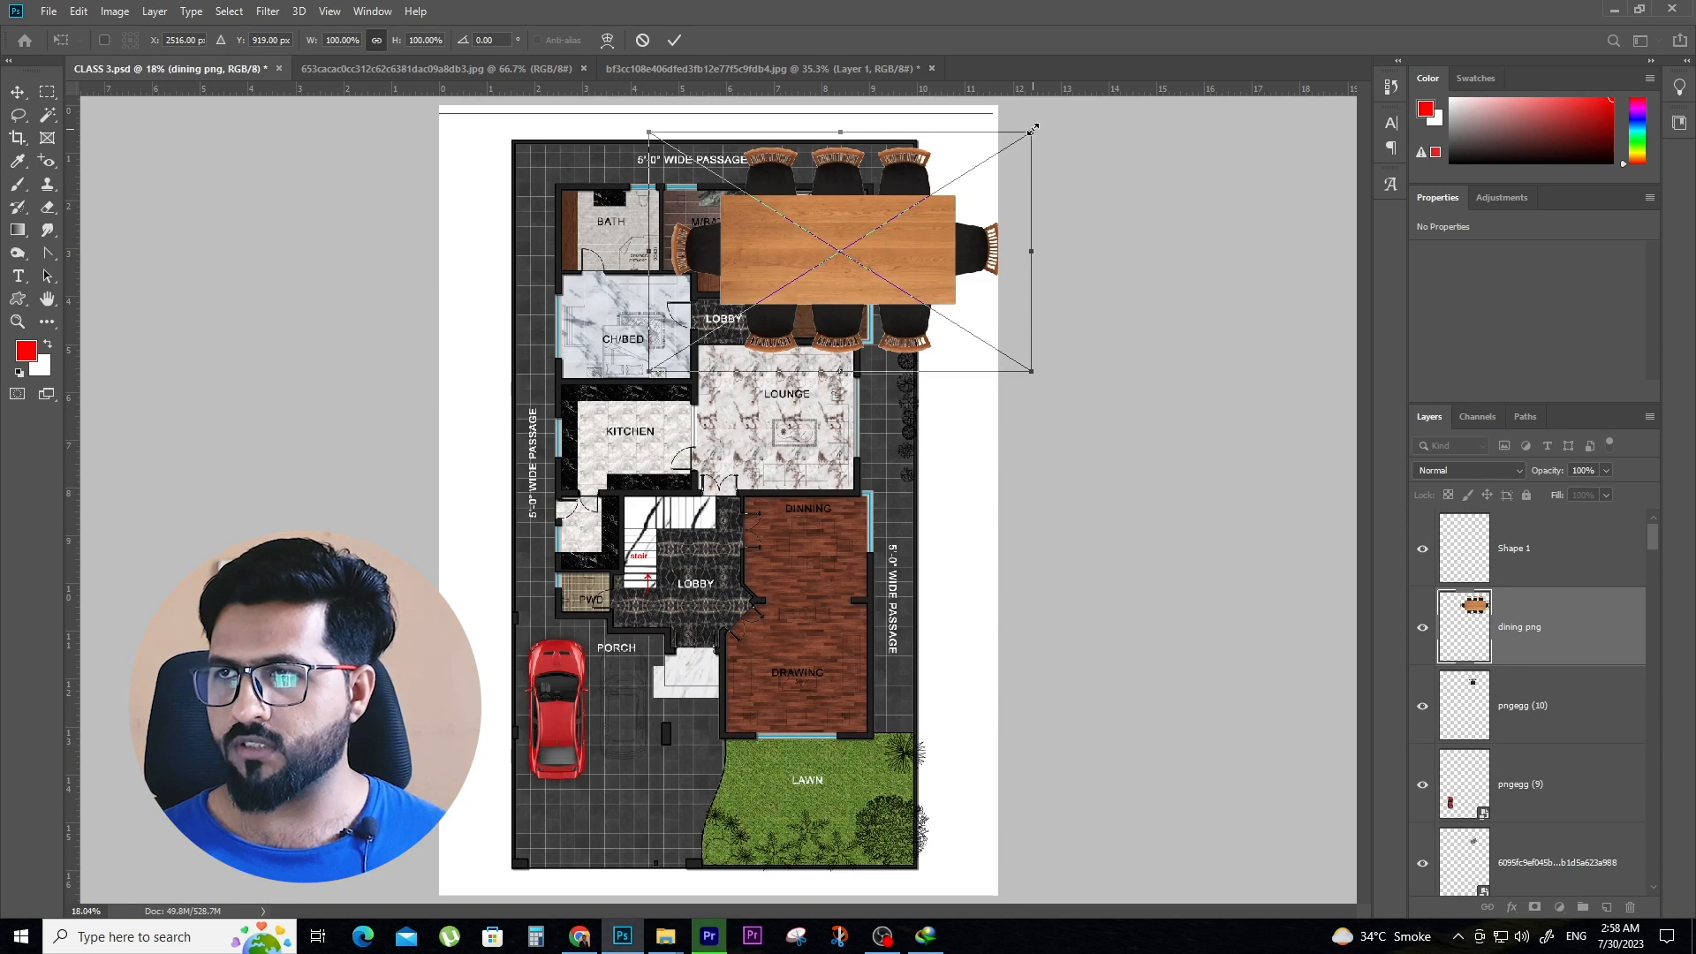
Scale the placed dining table to about 24.40% and position it in the dining room just below the DINNING label
drag(1034, 129, 848, 247)
drag(735, 326, 817, 584)
drag(935, 504, 853, 554)
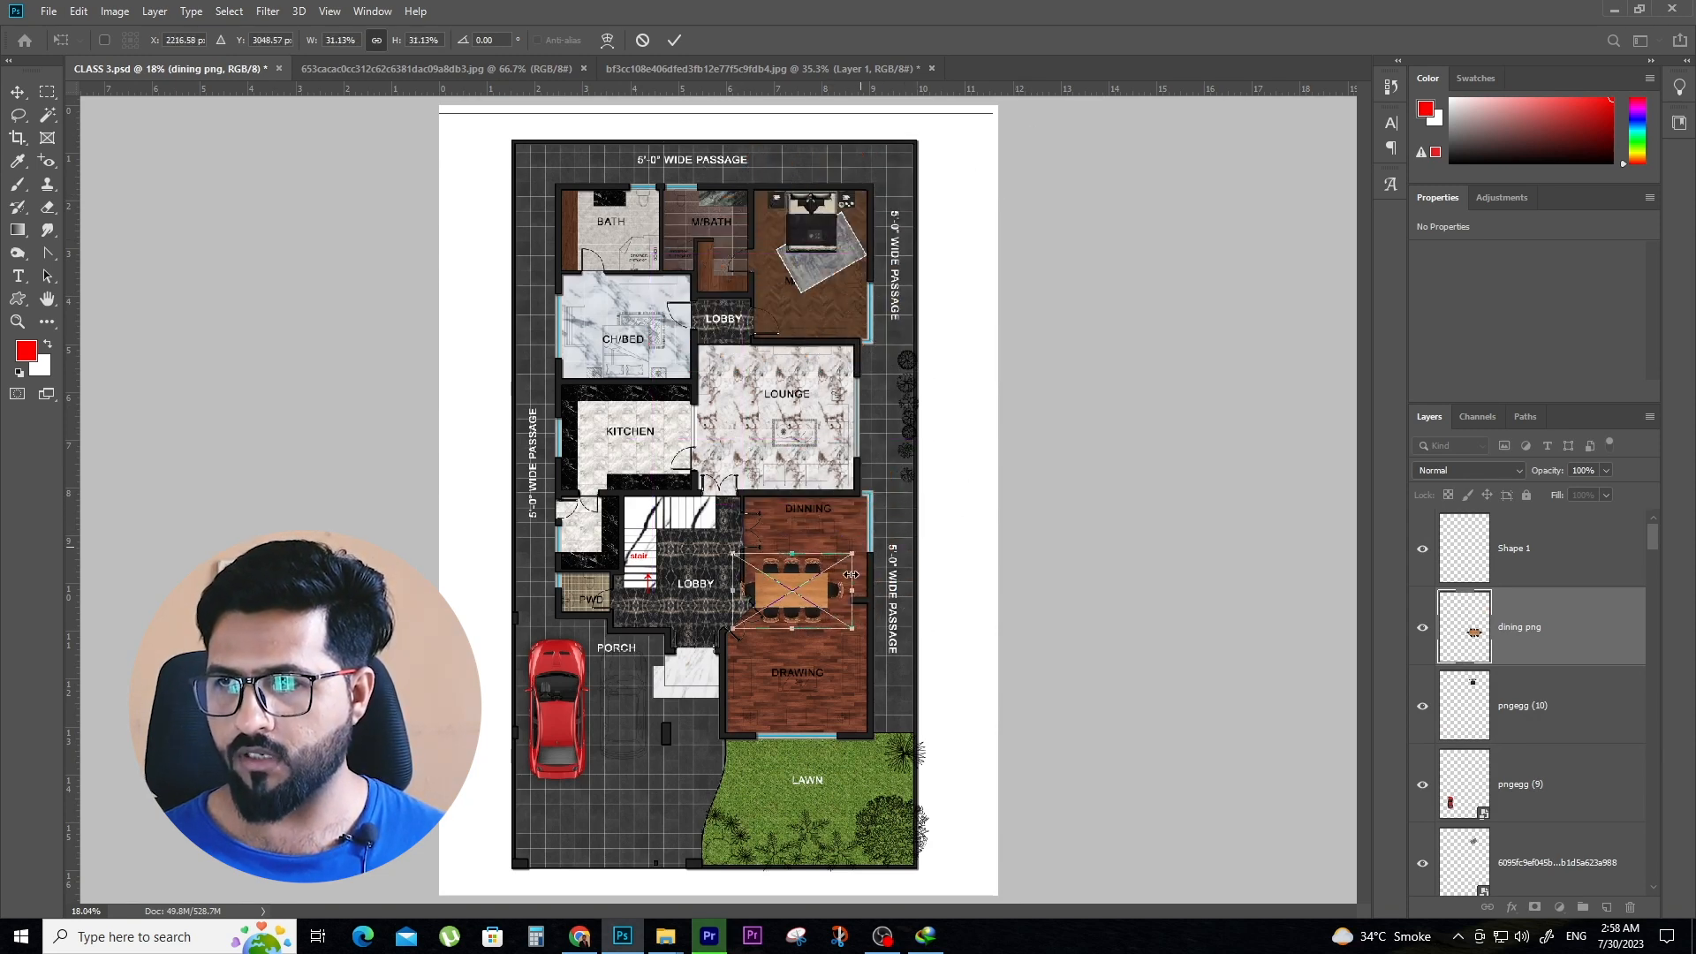
key(Return)
scroll(831, 601, up, 4)
scroll(830, 610, up, 3)
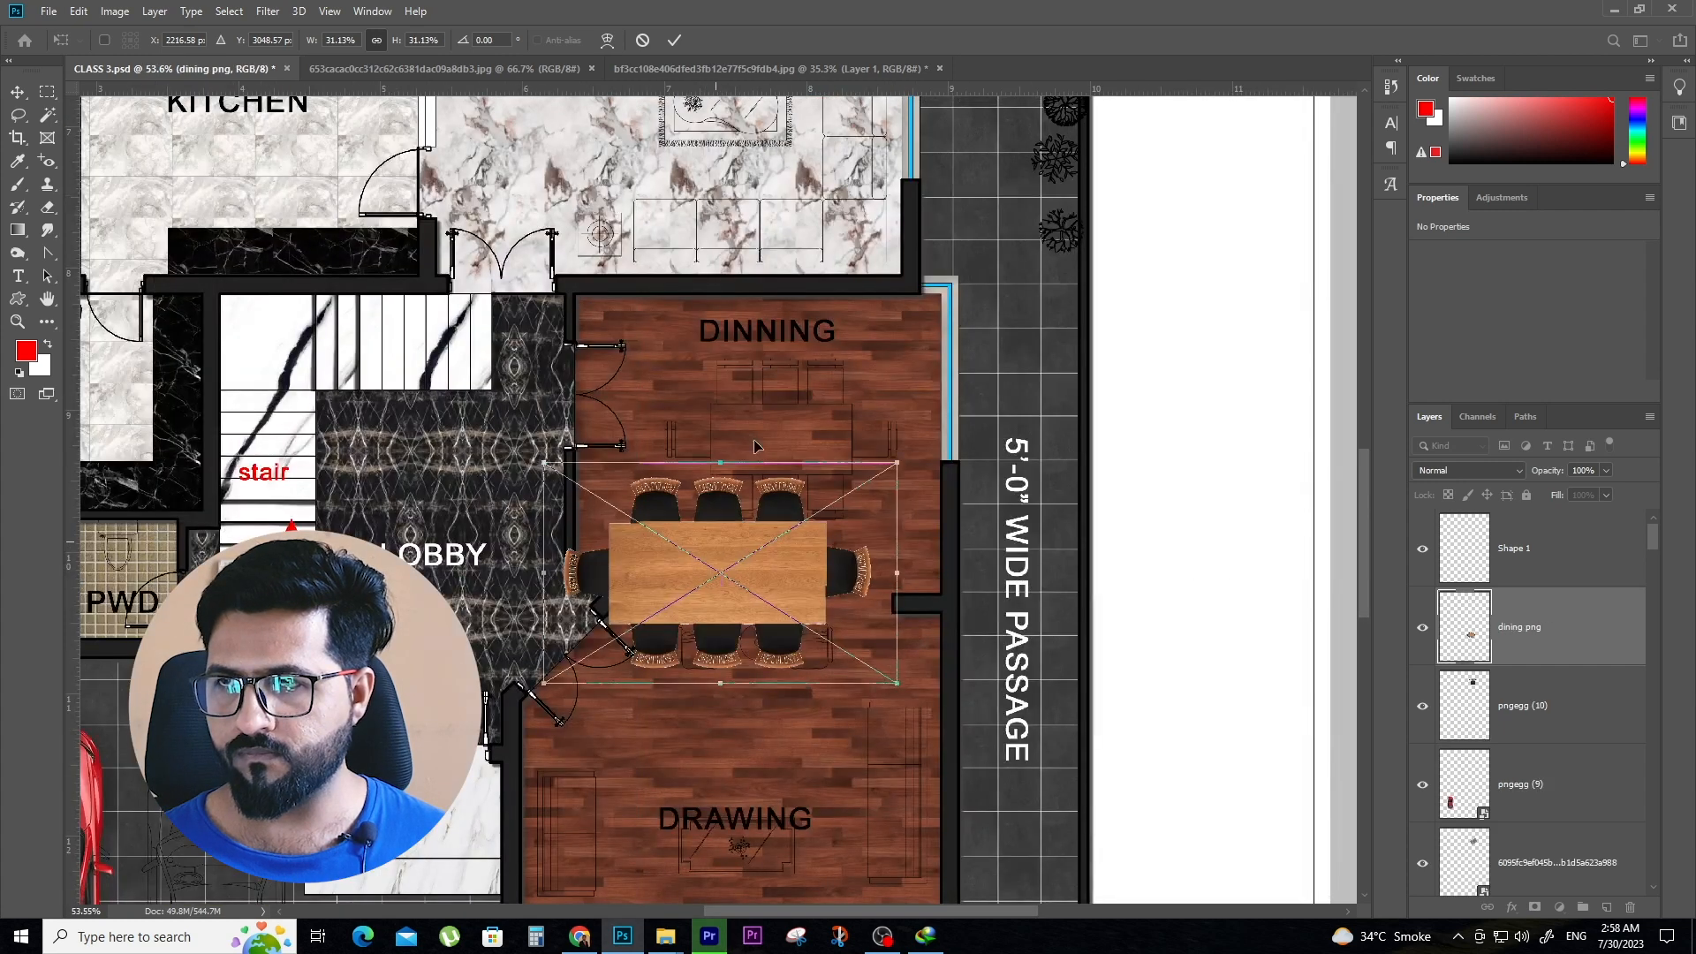
drag(715, 538, 760, 406)
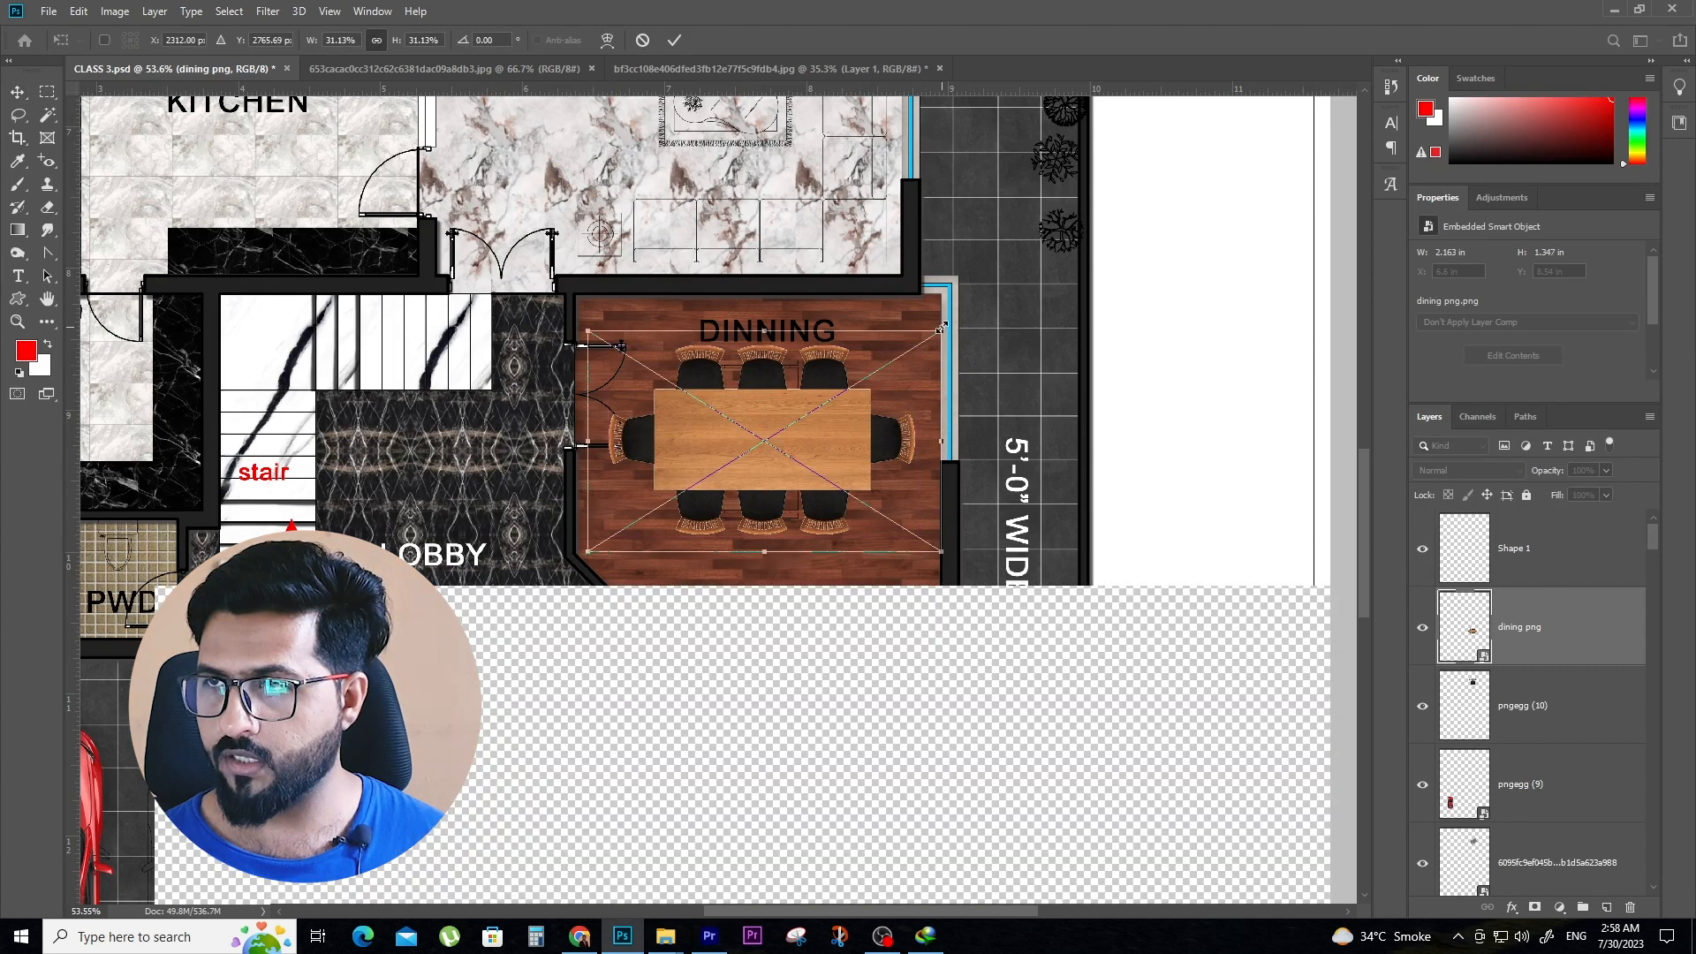
drag(944, 332, 785, 415)
key(Return)
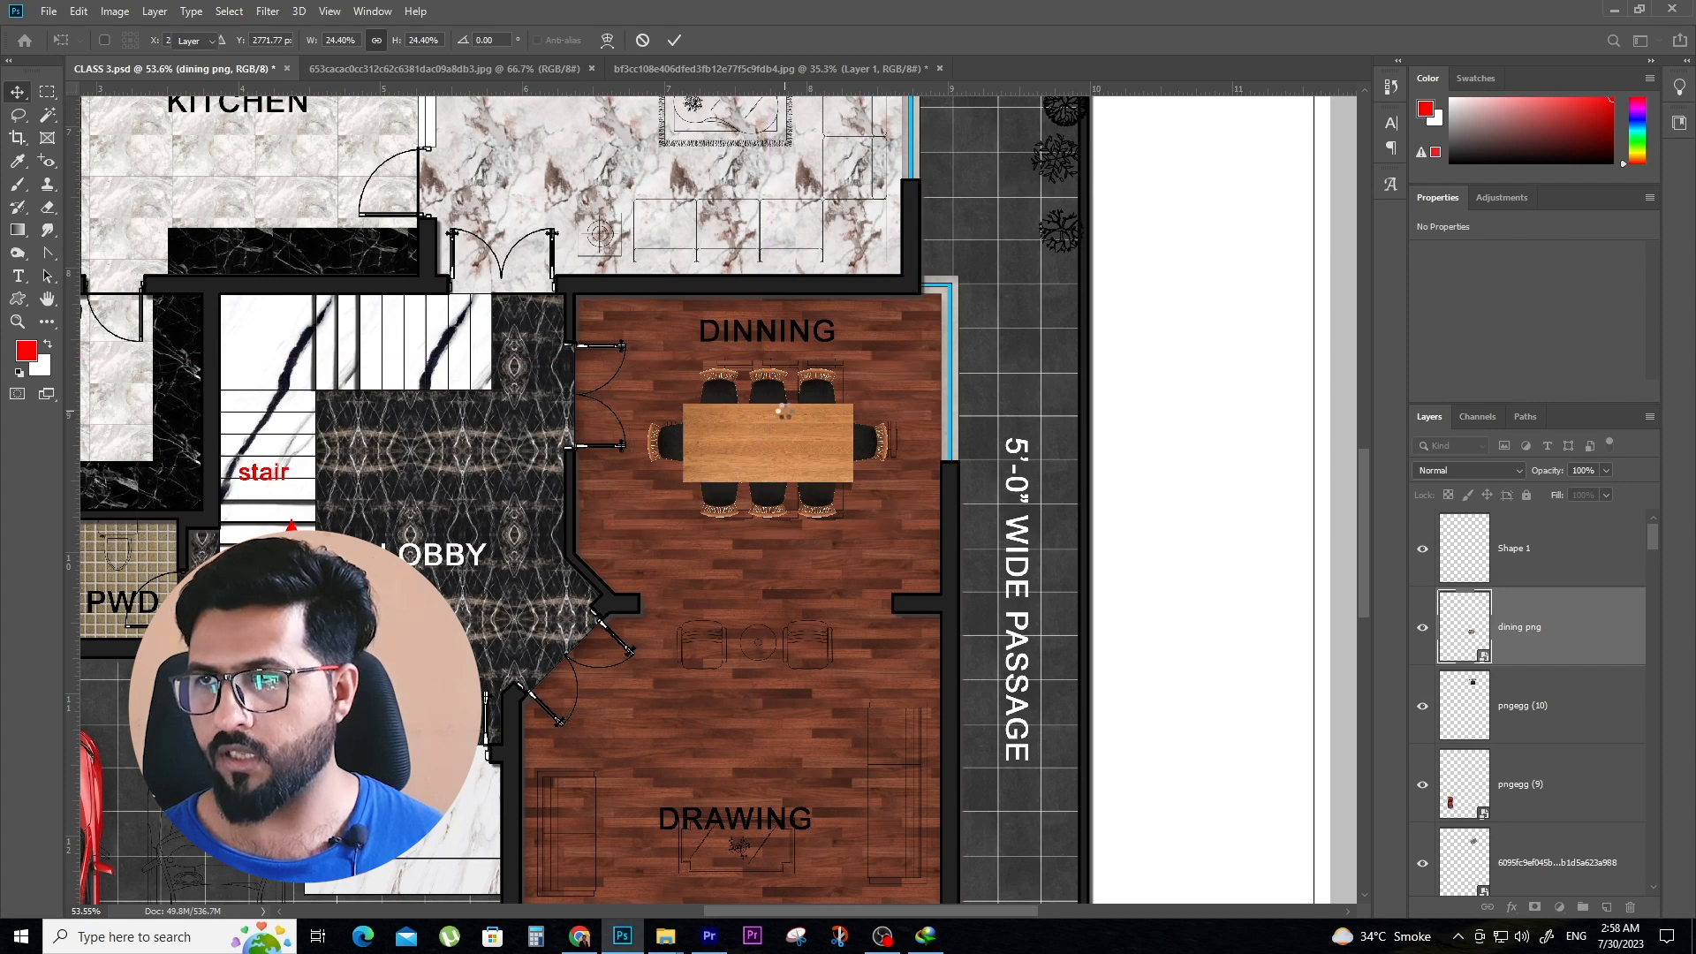
Select the furnitre line-drawing layer through the lawn's tree outline and hide it
scroll(763, 338, down, 10)
scroll(765, 340, down, 4)
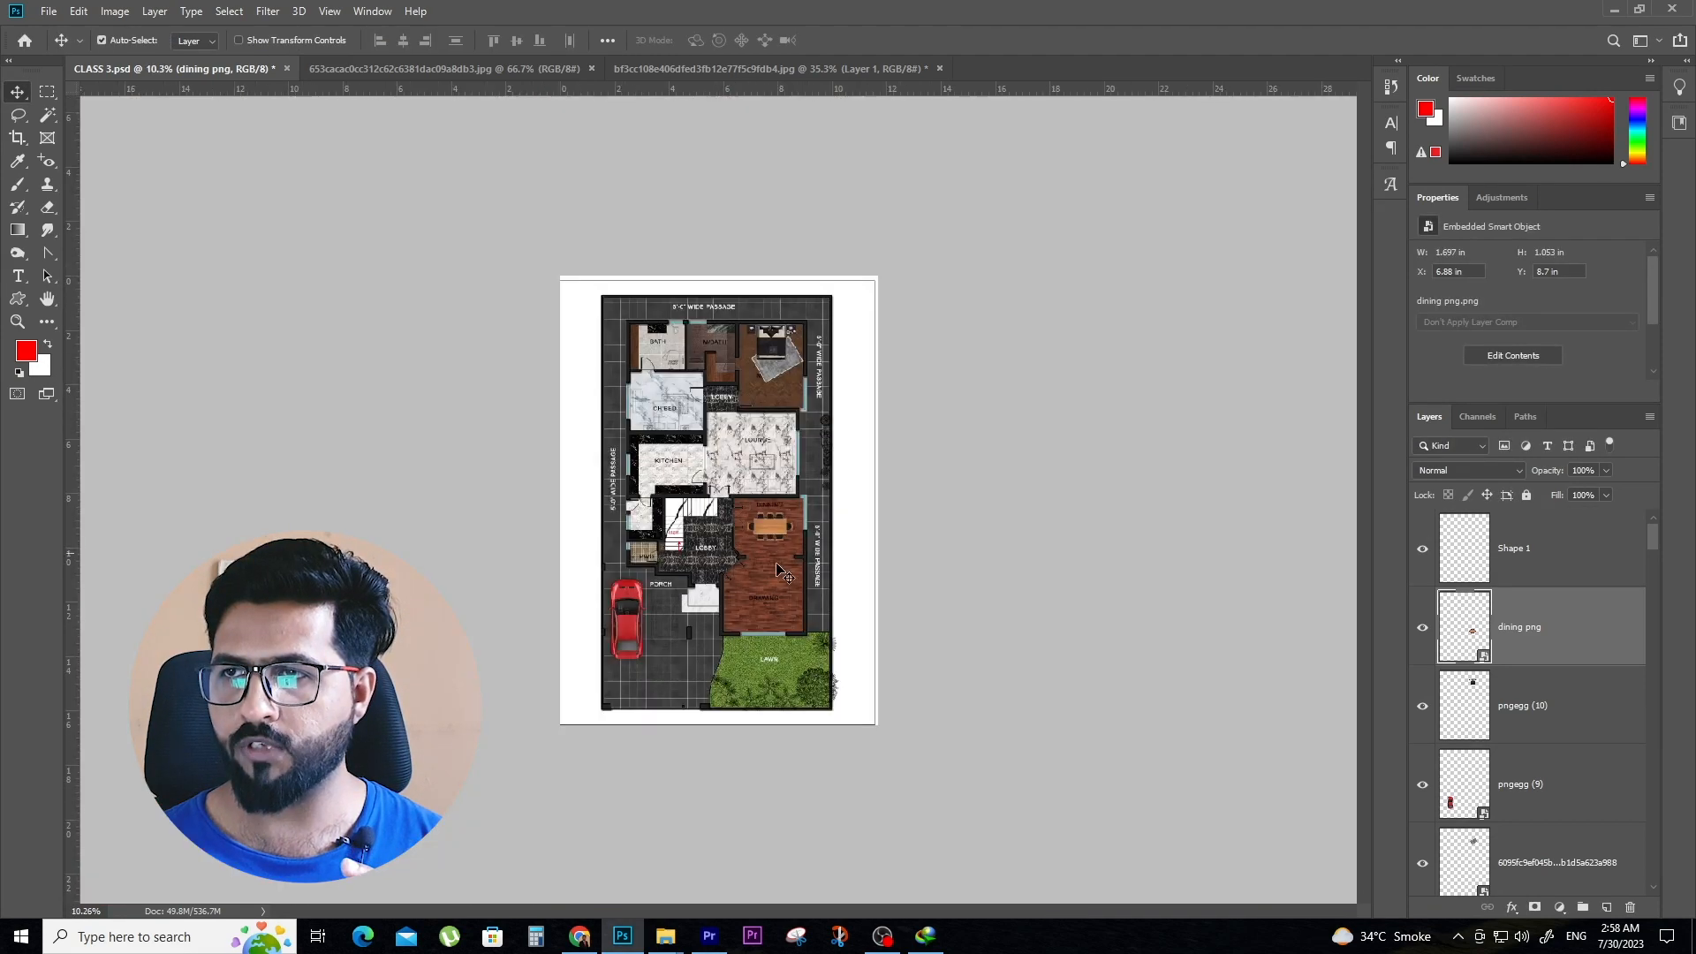
scroll(830, 718, up, 5)
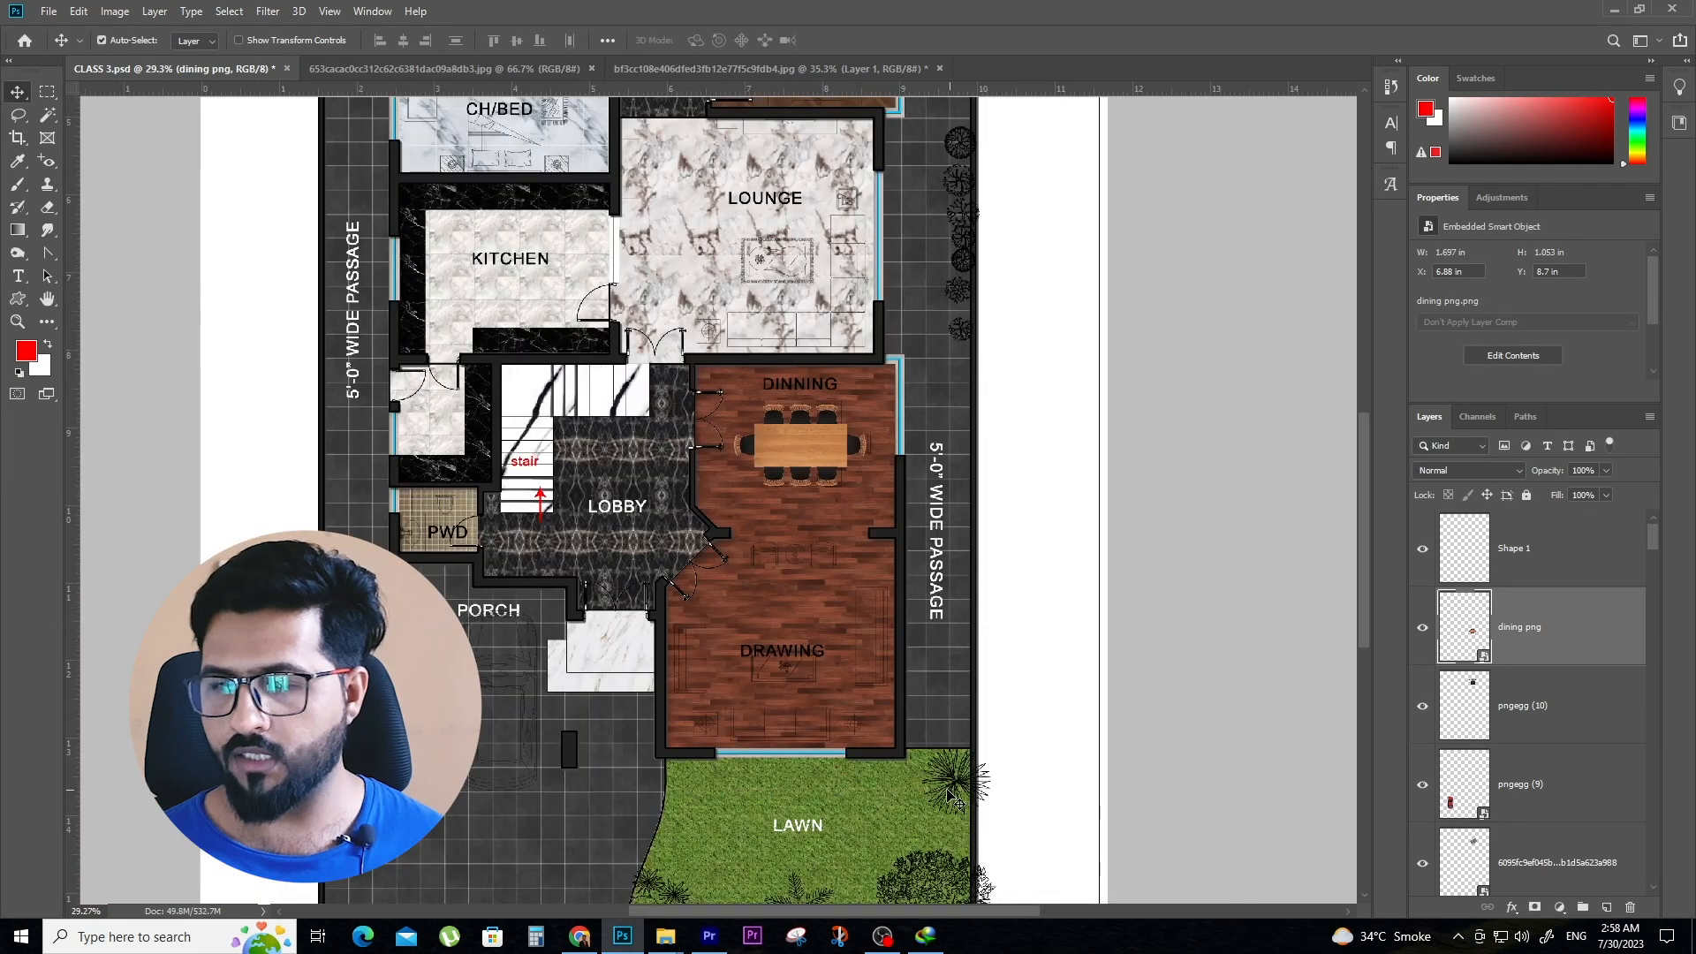
scroll(921, 740, down, 2)
scroll(910, 814, up, 3)
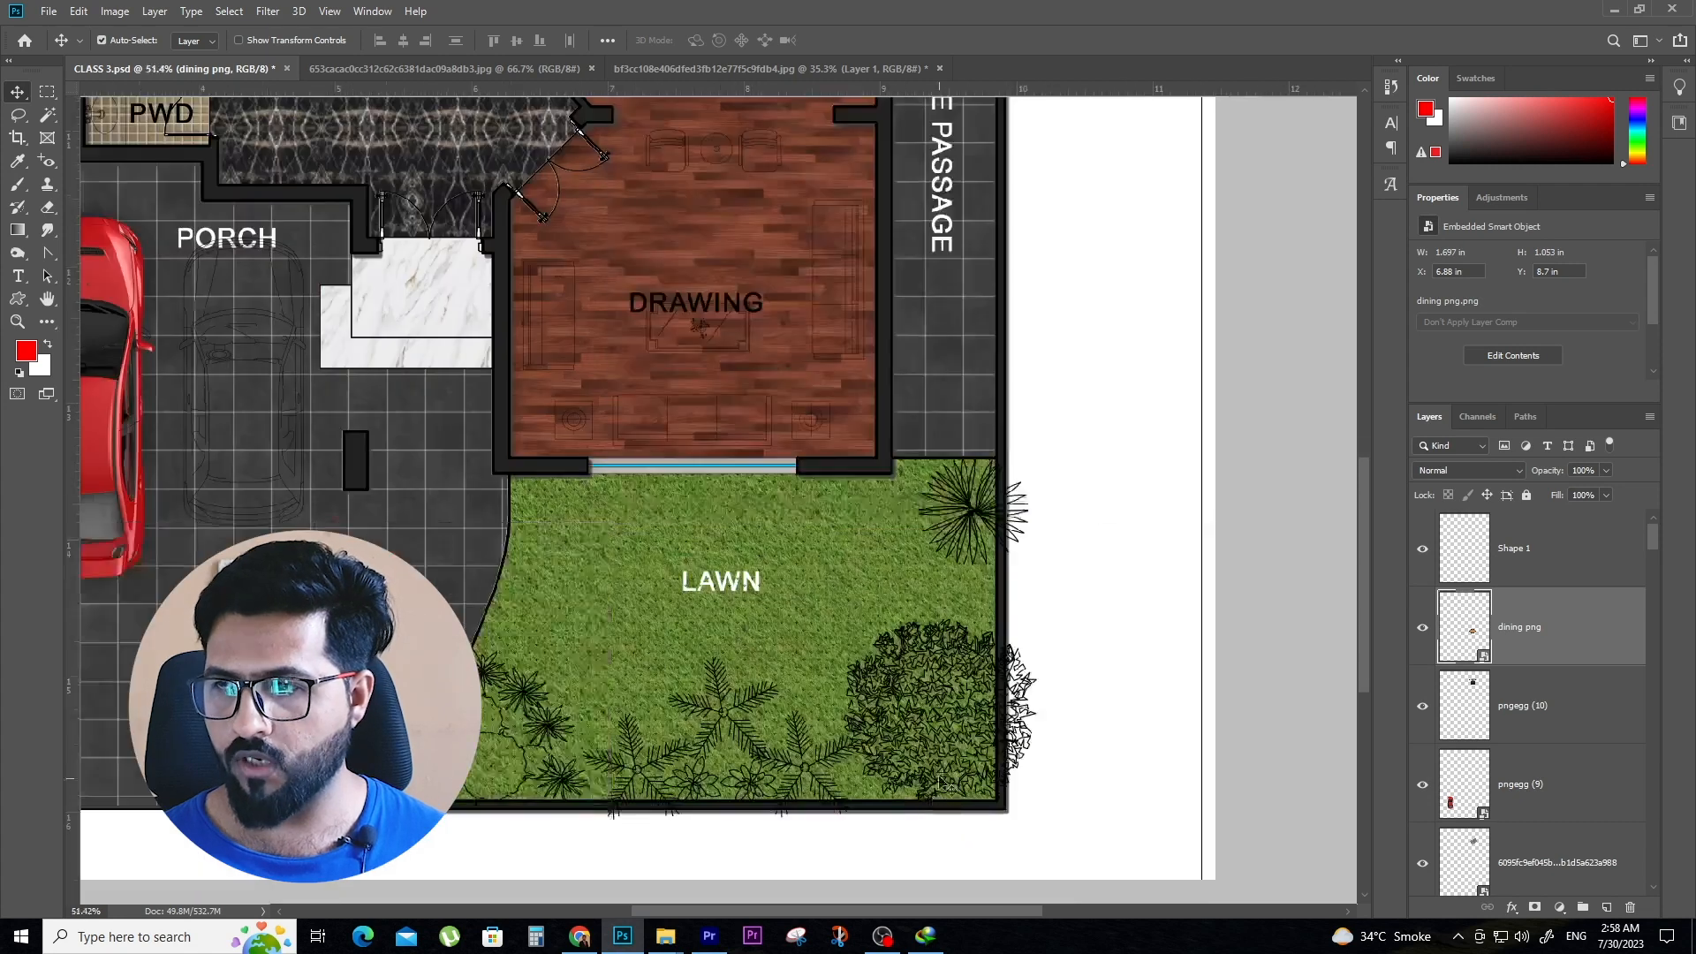
click(928, 671)
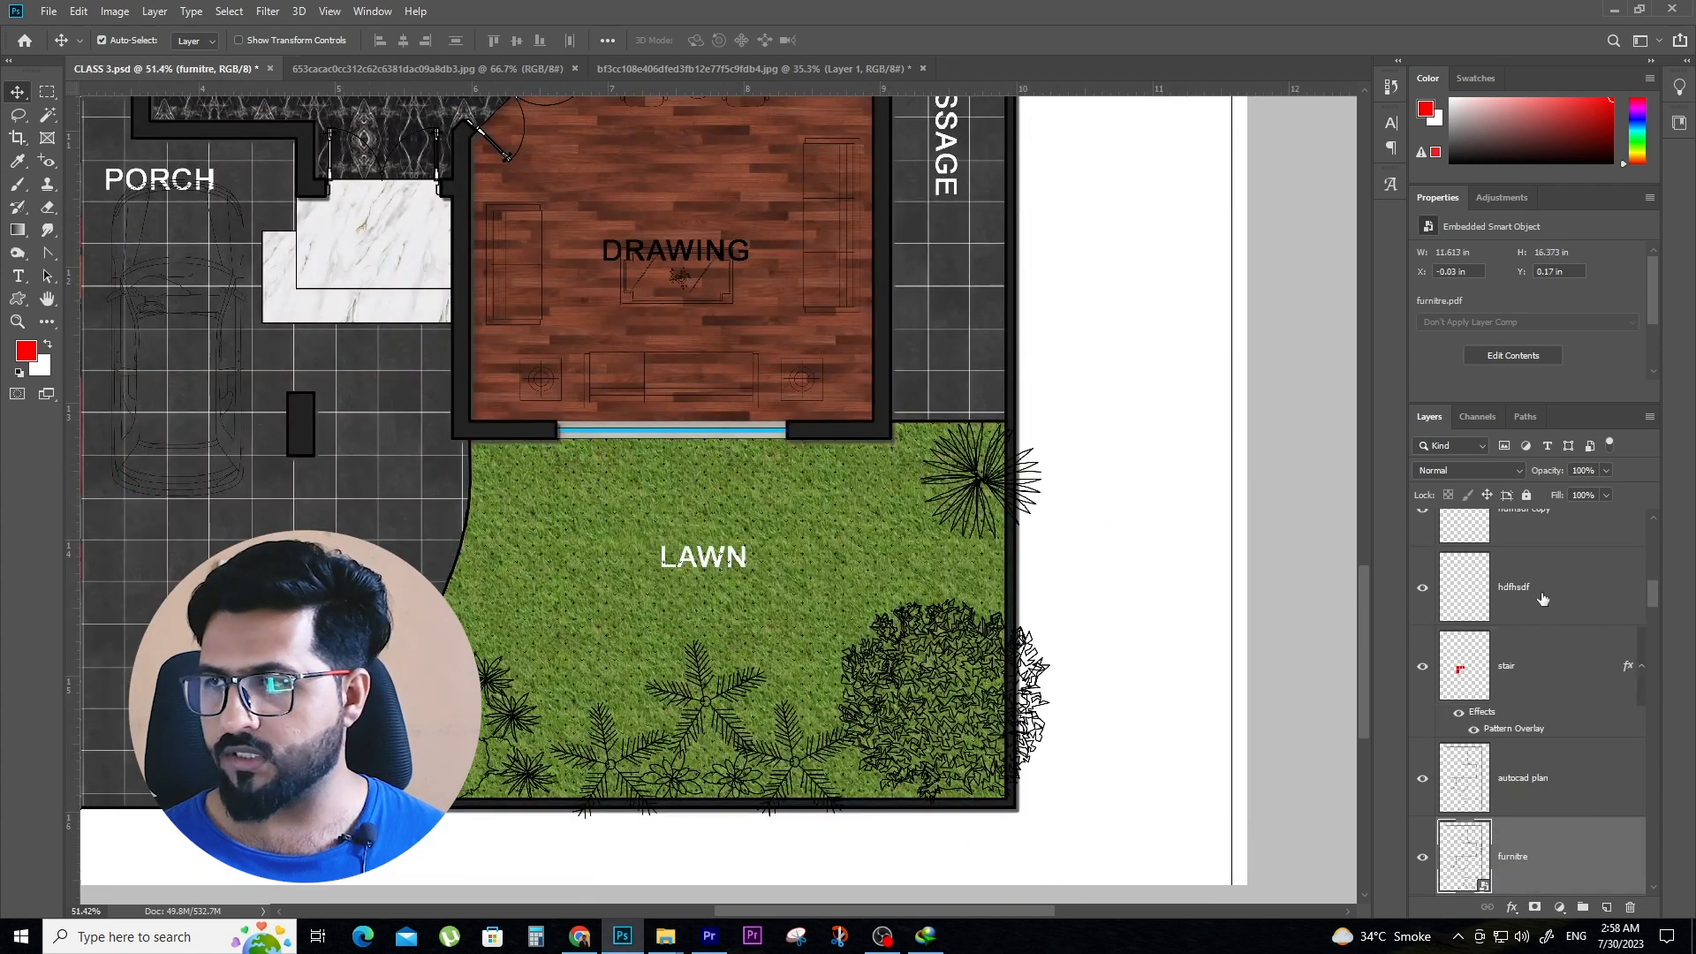
click(1423, 857)
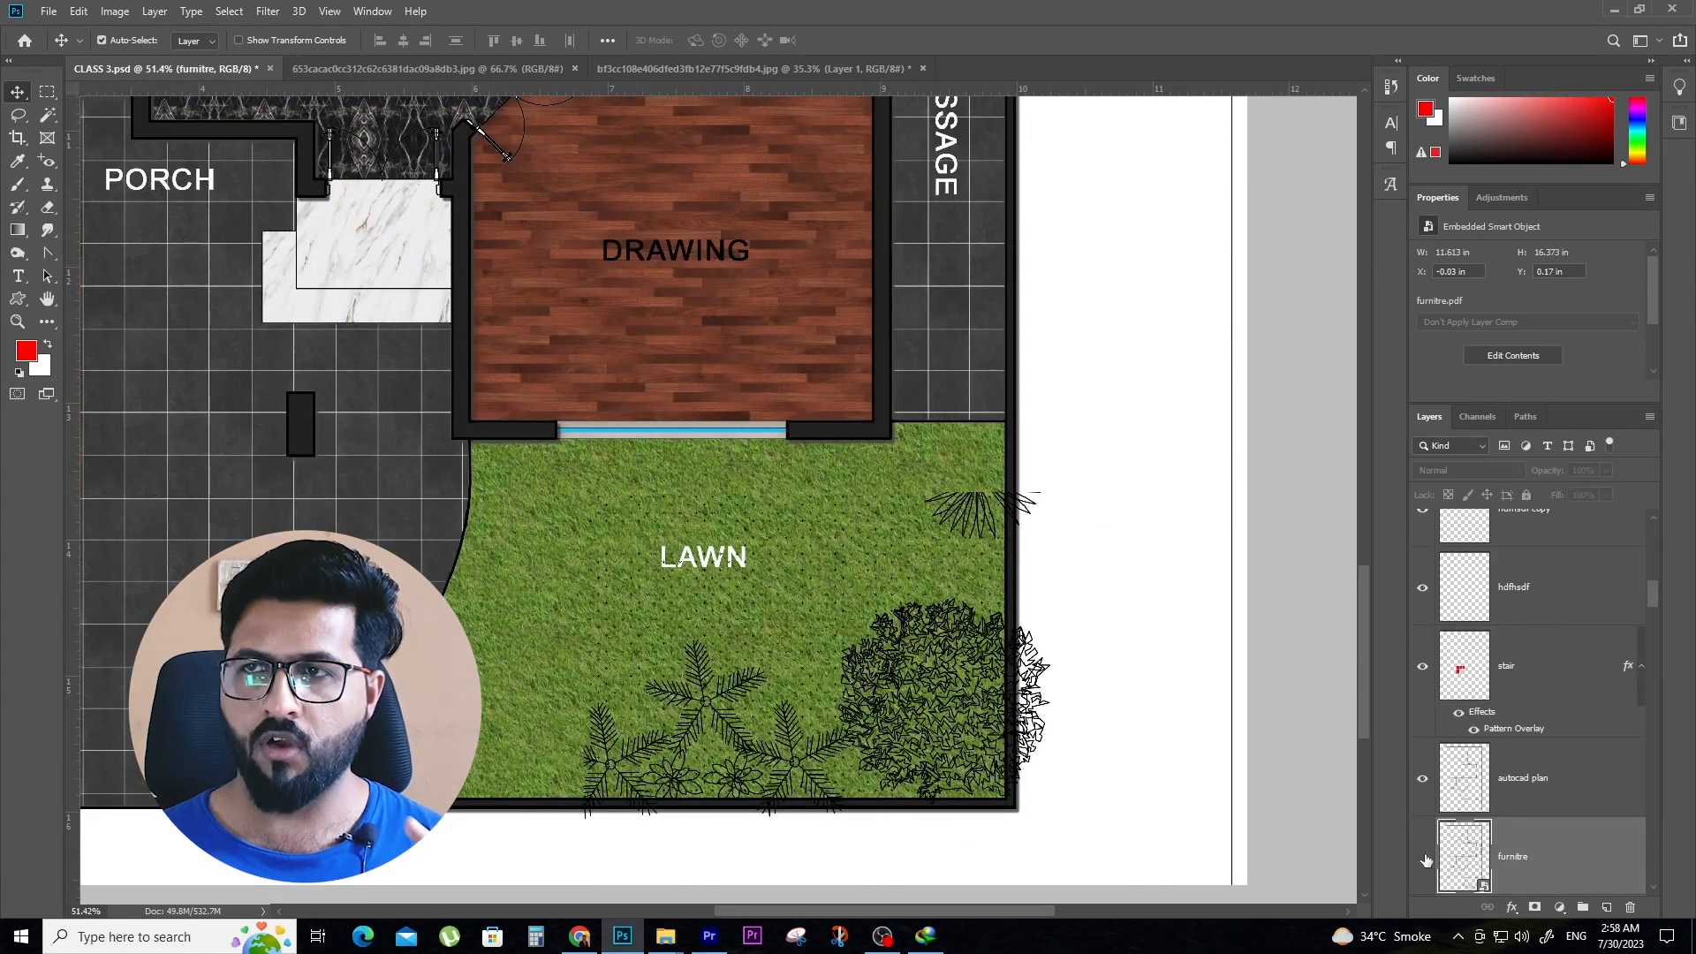
scroll(870, 599, down, 2)
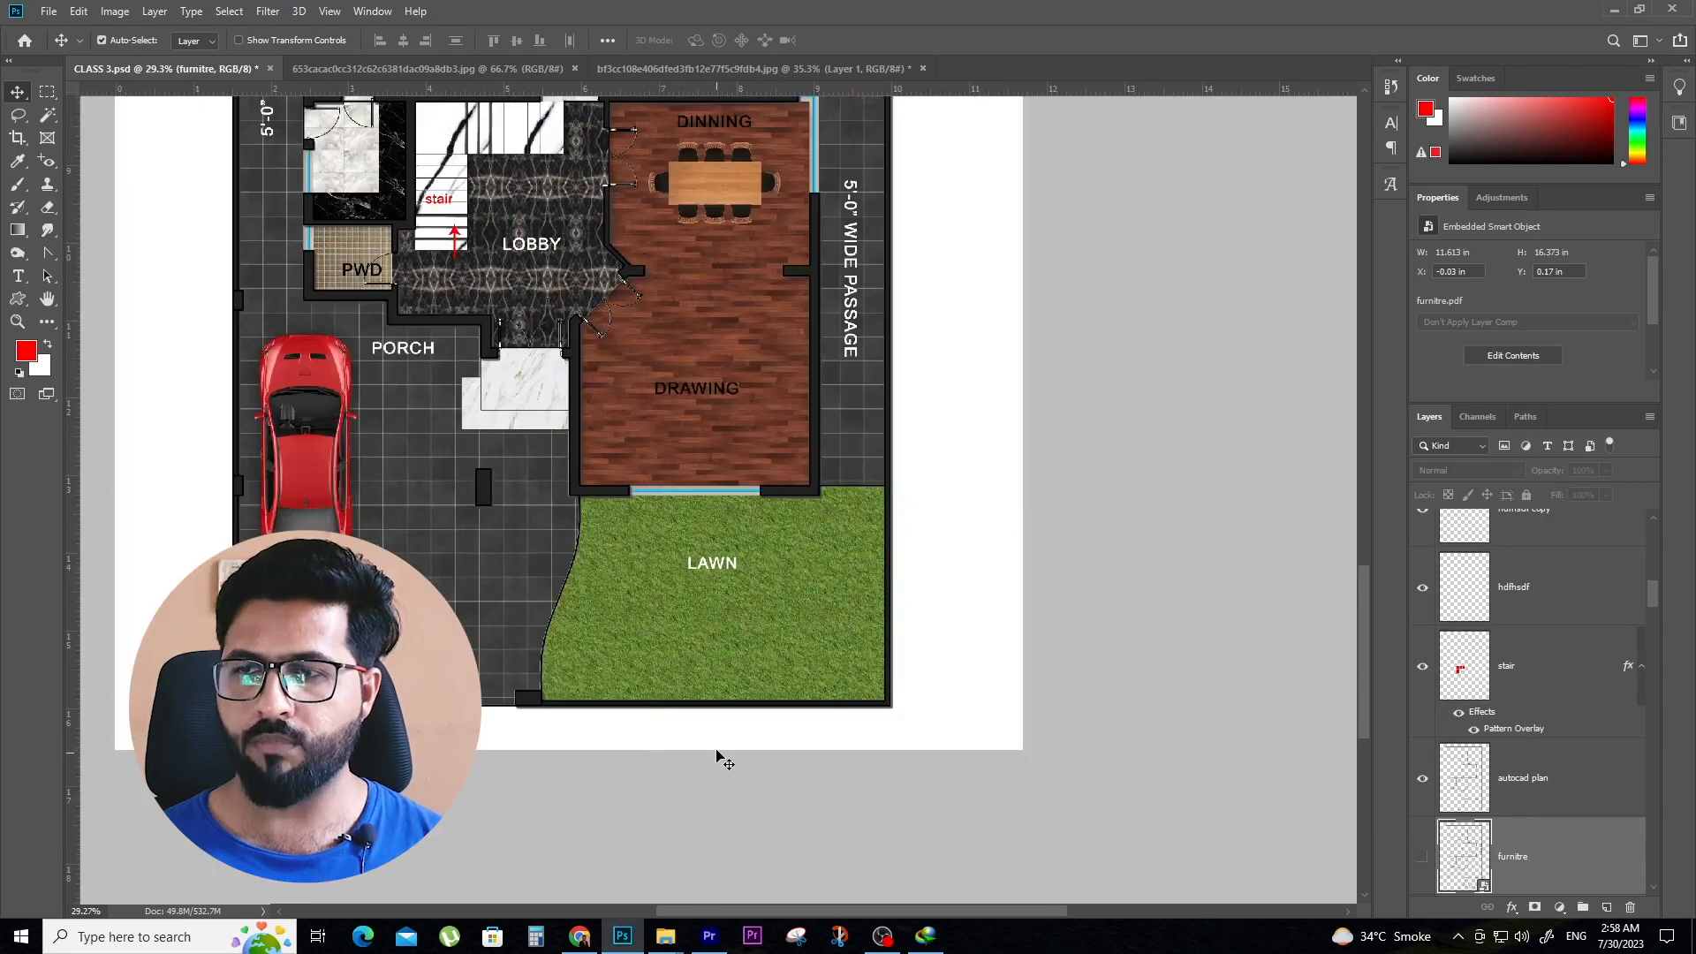
Switch to Chrome and go back from the PNGEgg car results to the bed top view results
click(580, 936)
click(822, 15)
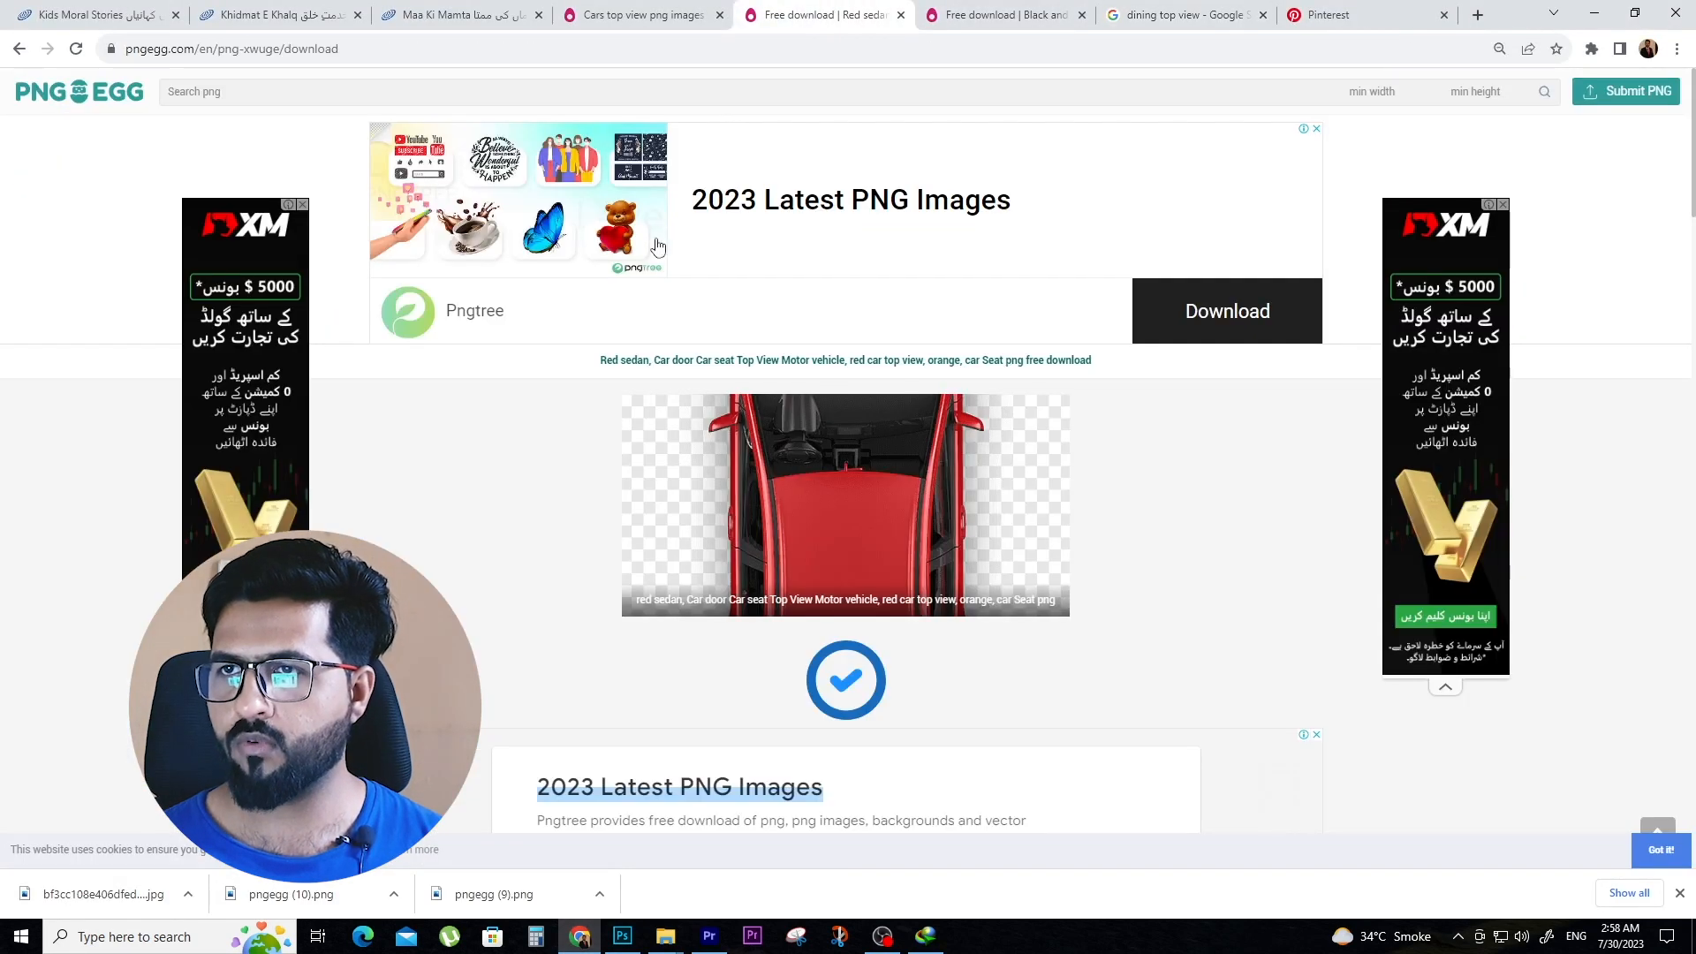
click(671, 14)
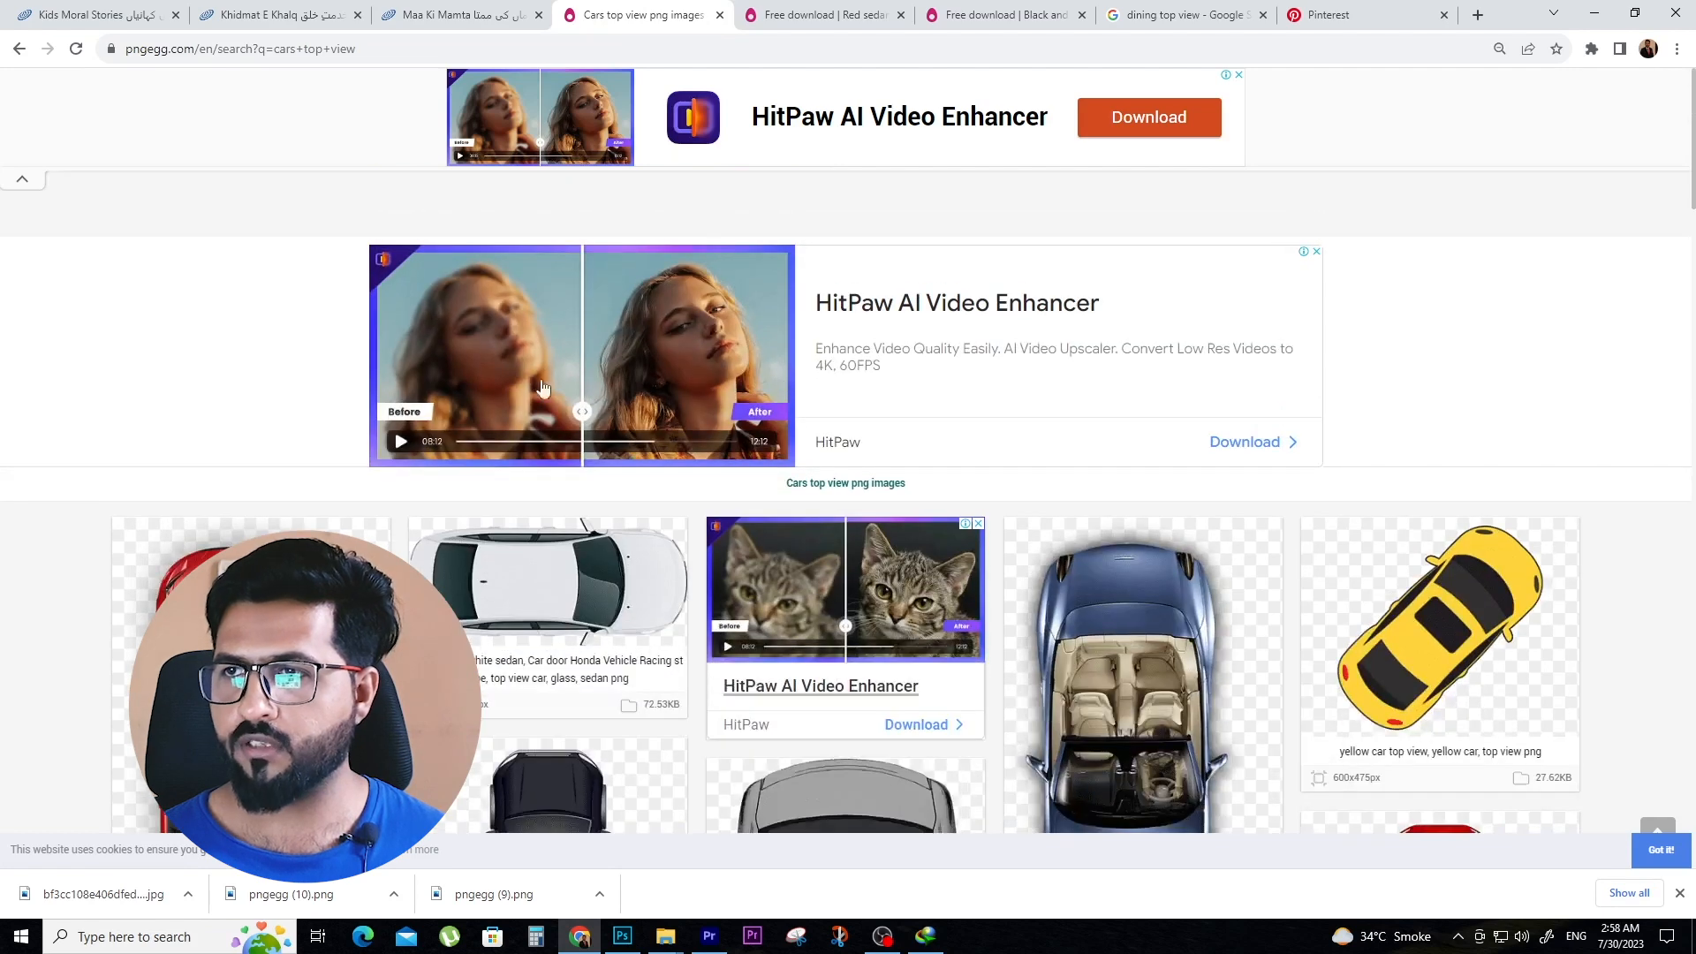
click(19, 49)
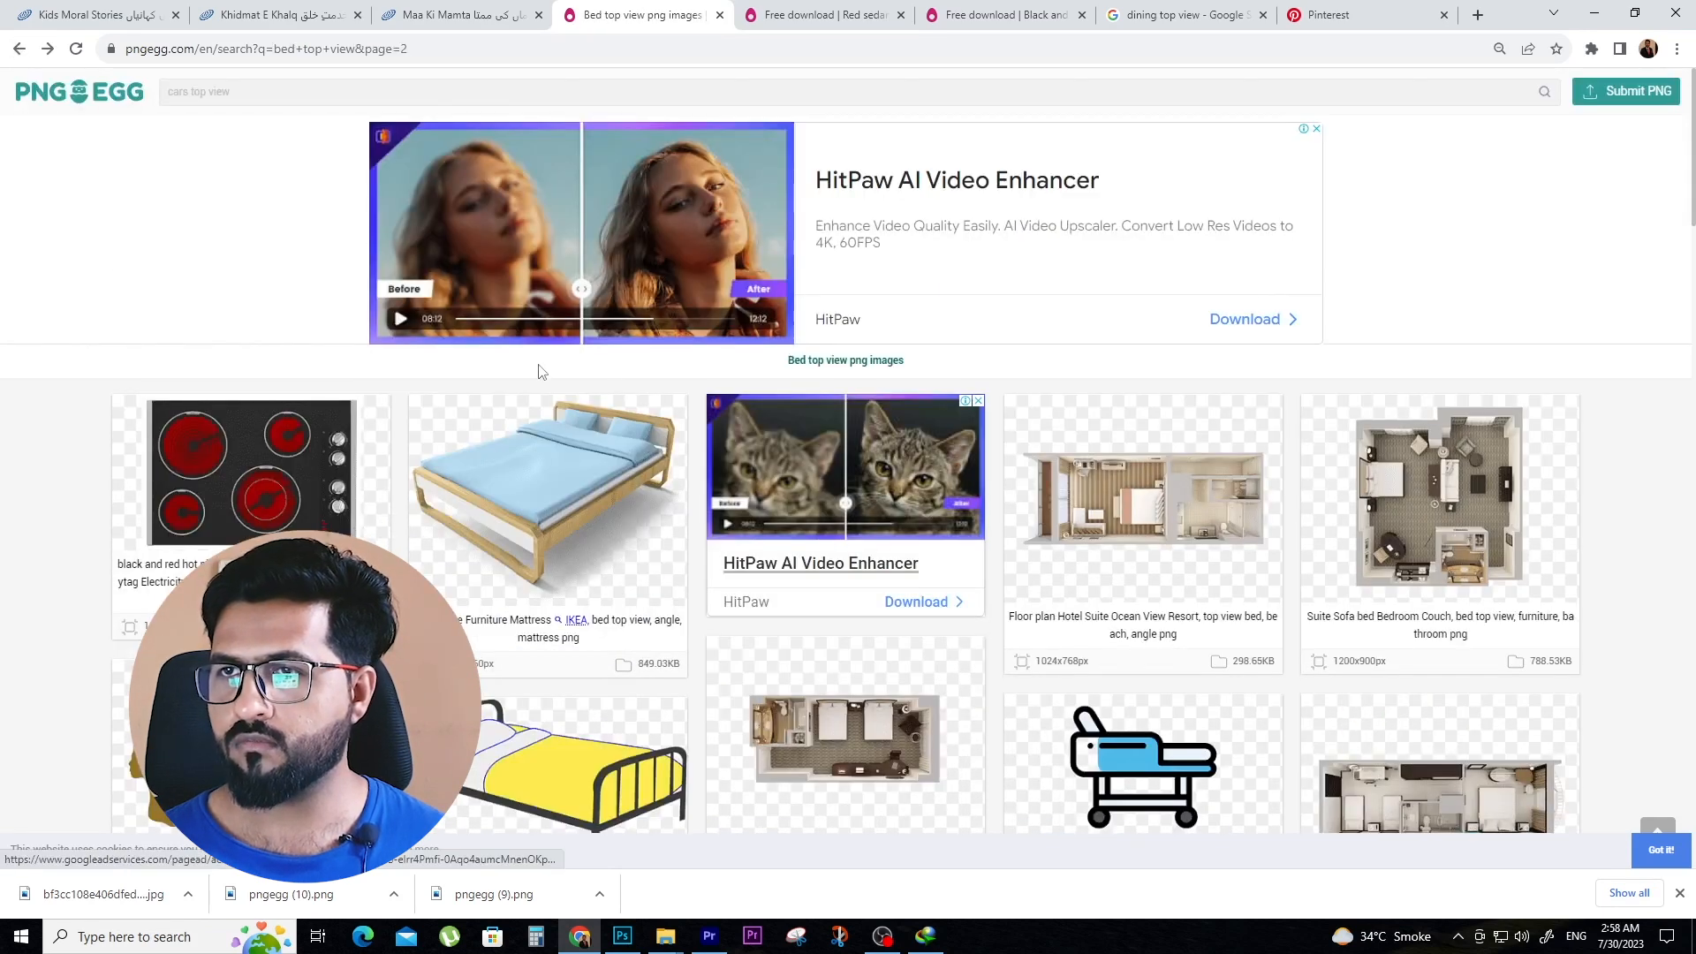
Try to search PNGEgg for top-view plant images from the bed results page
click(244, 93)
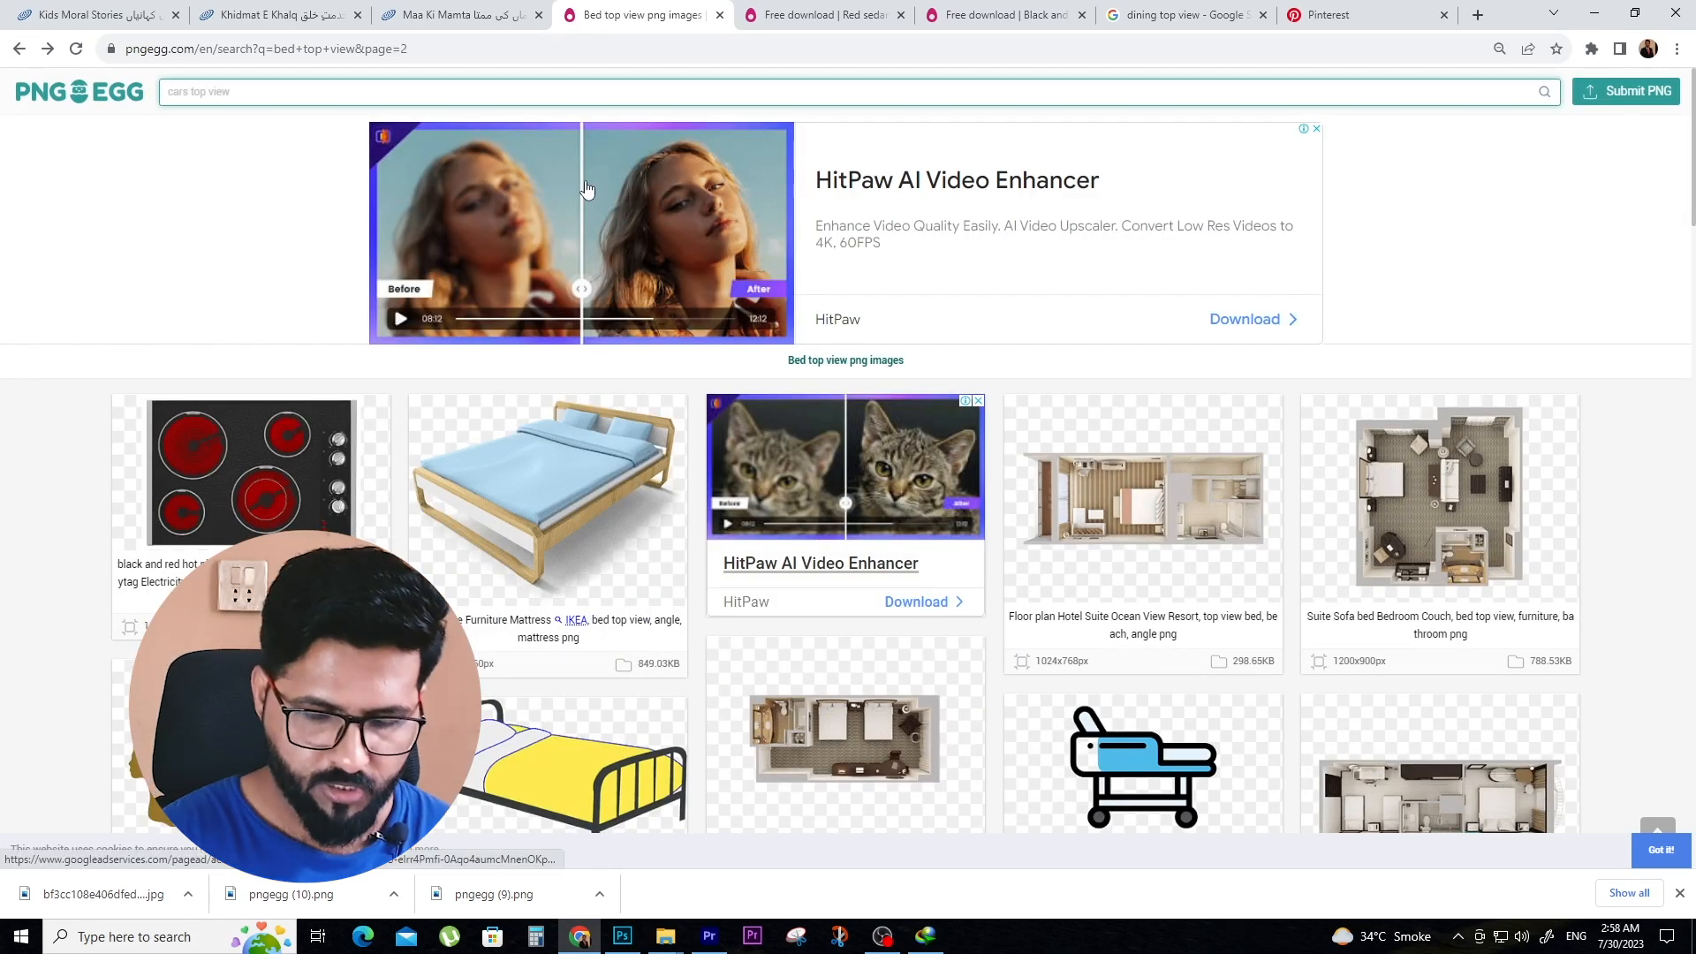
text(plants to view)
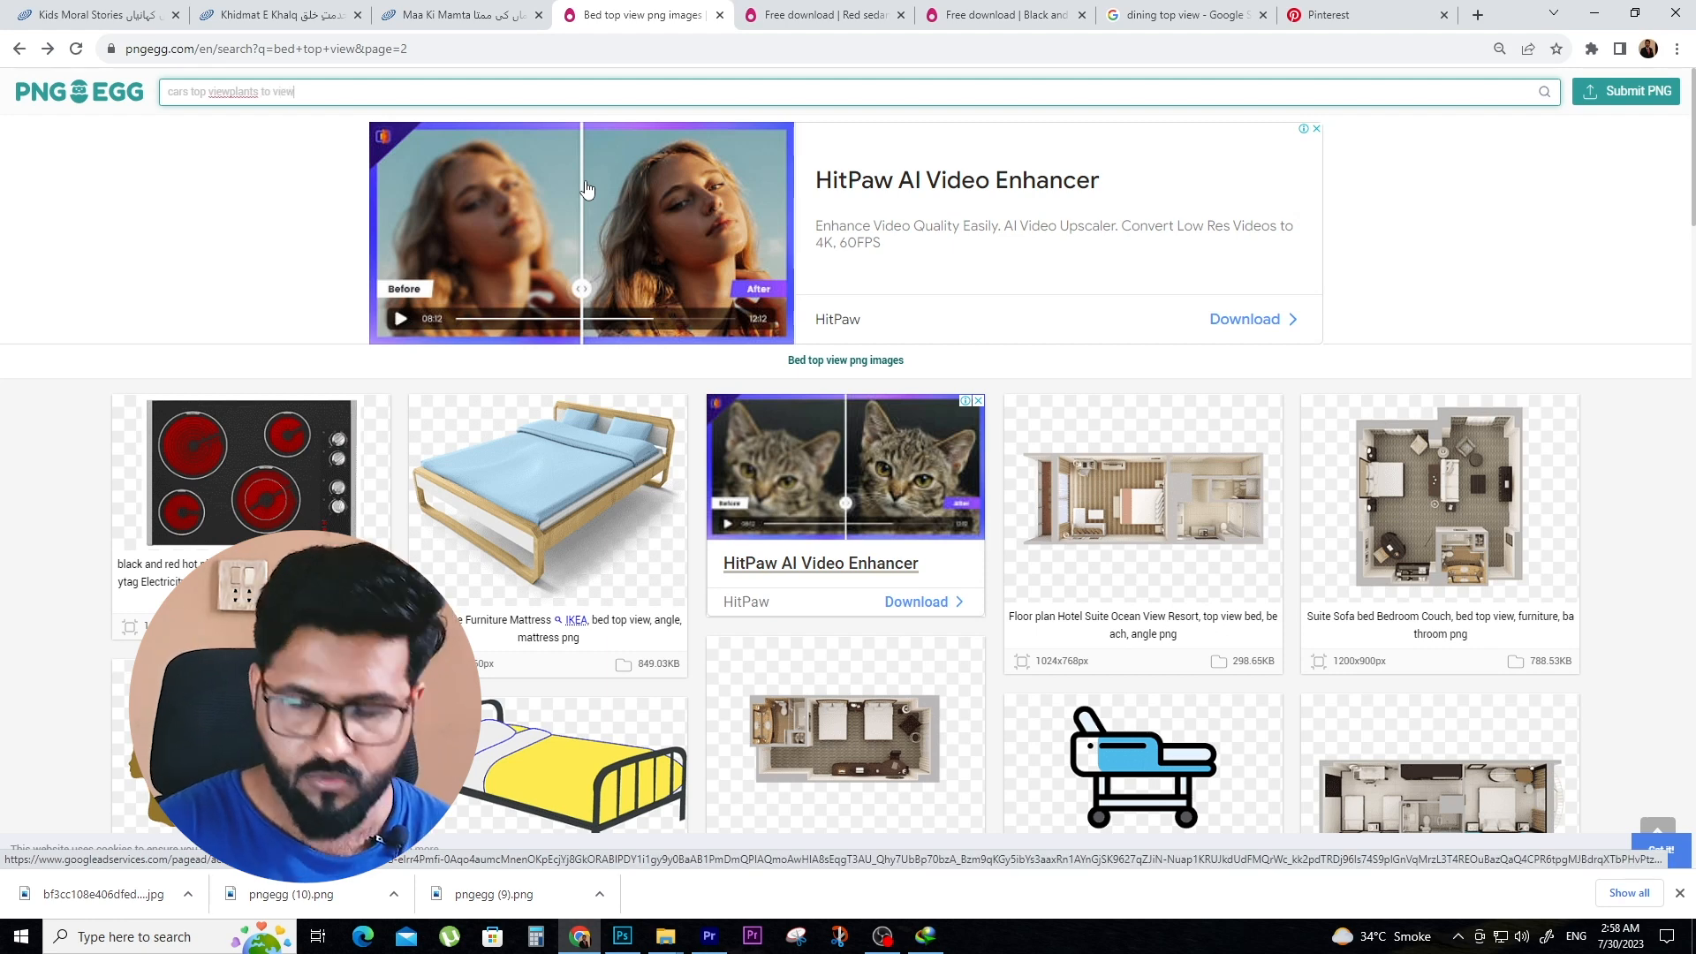
key(Return)
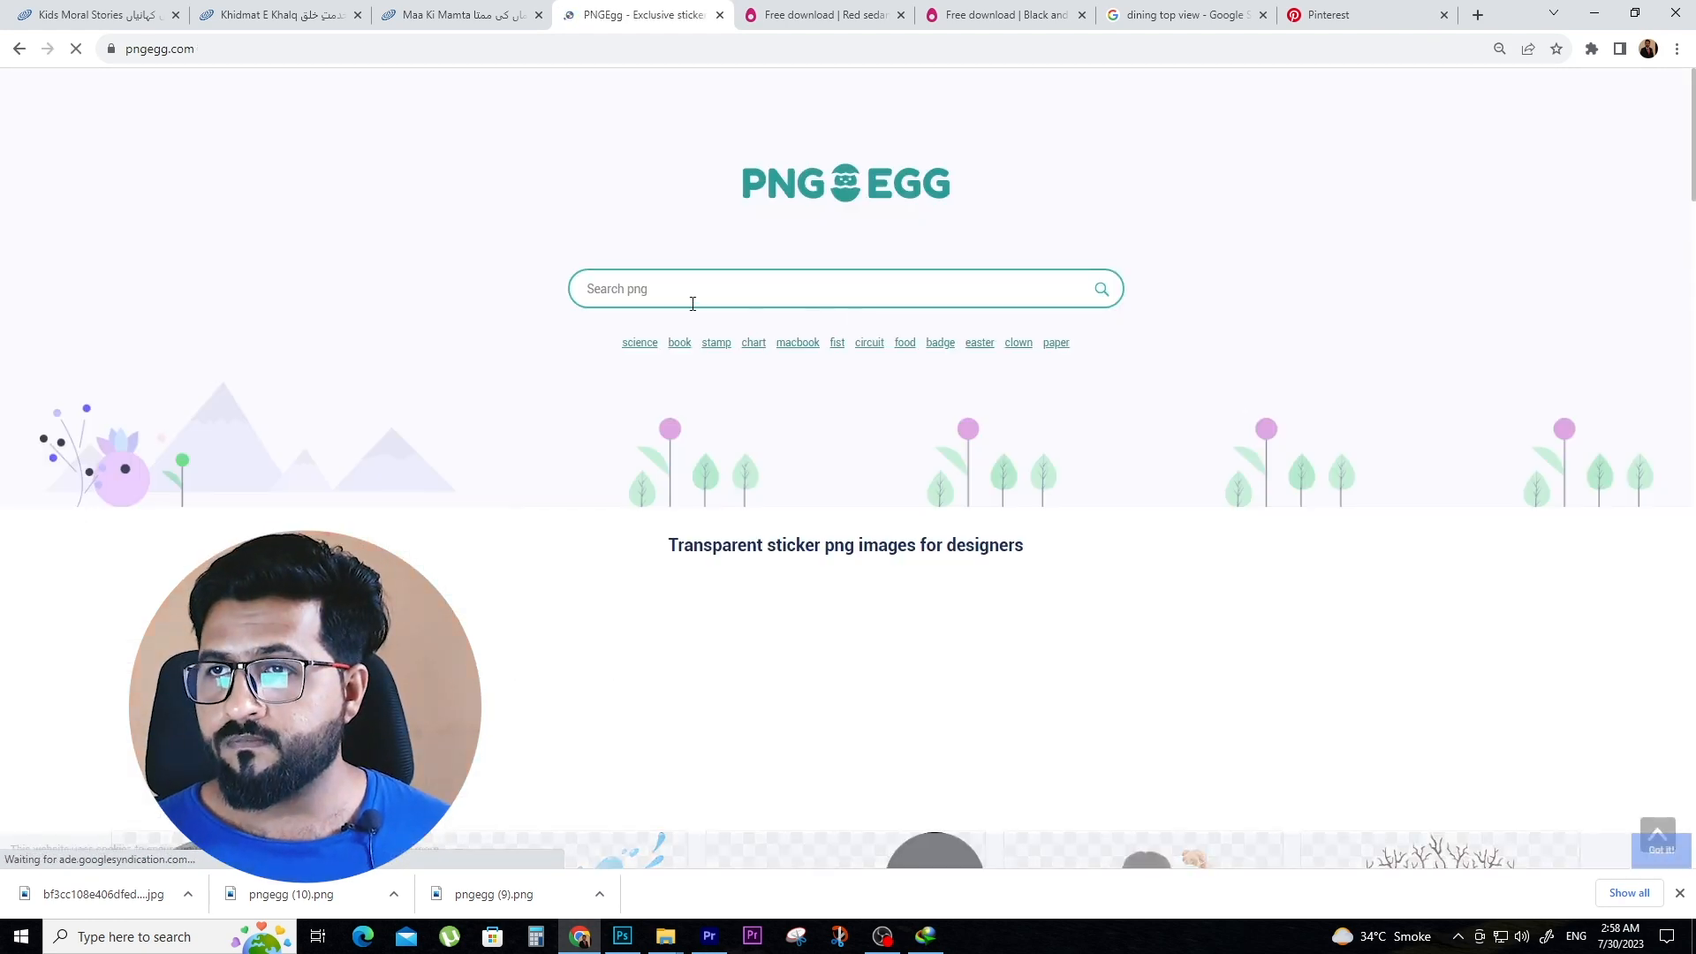
Search PNGEgg's home page for "plants top view" and open the green cypress-family shrub image
click(688, 289)
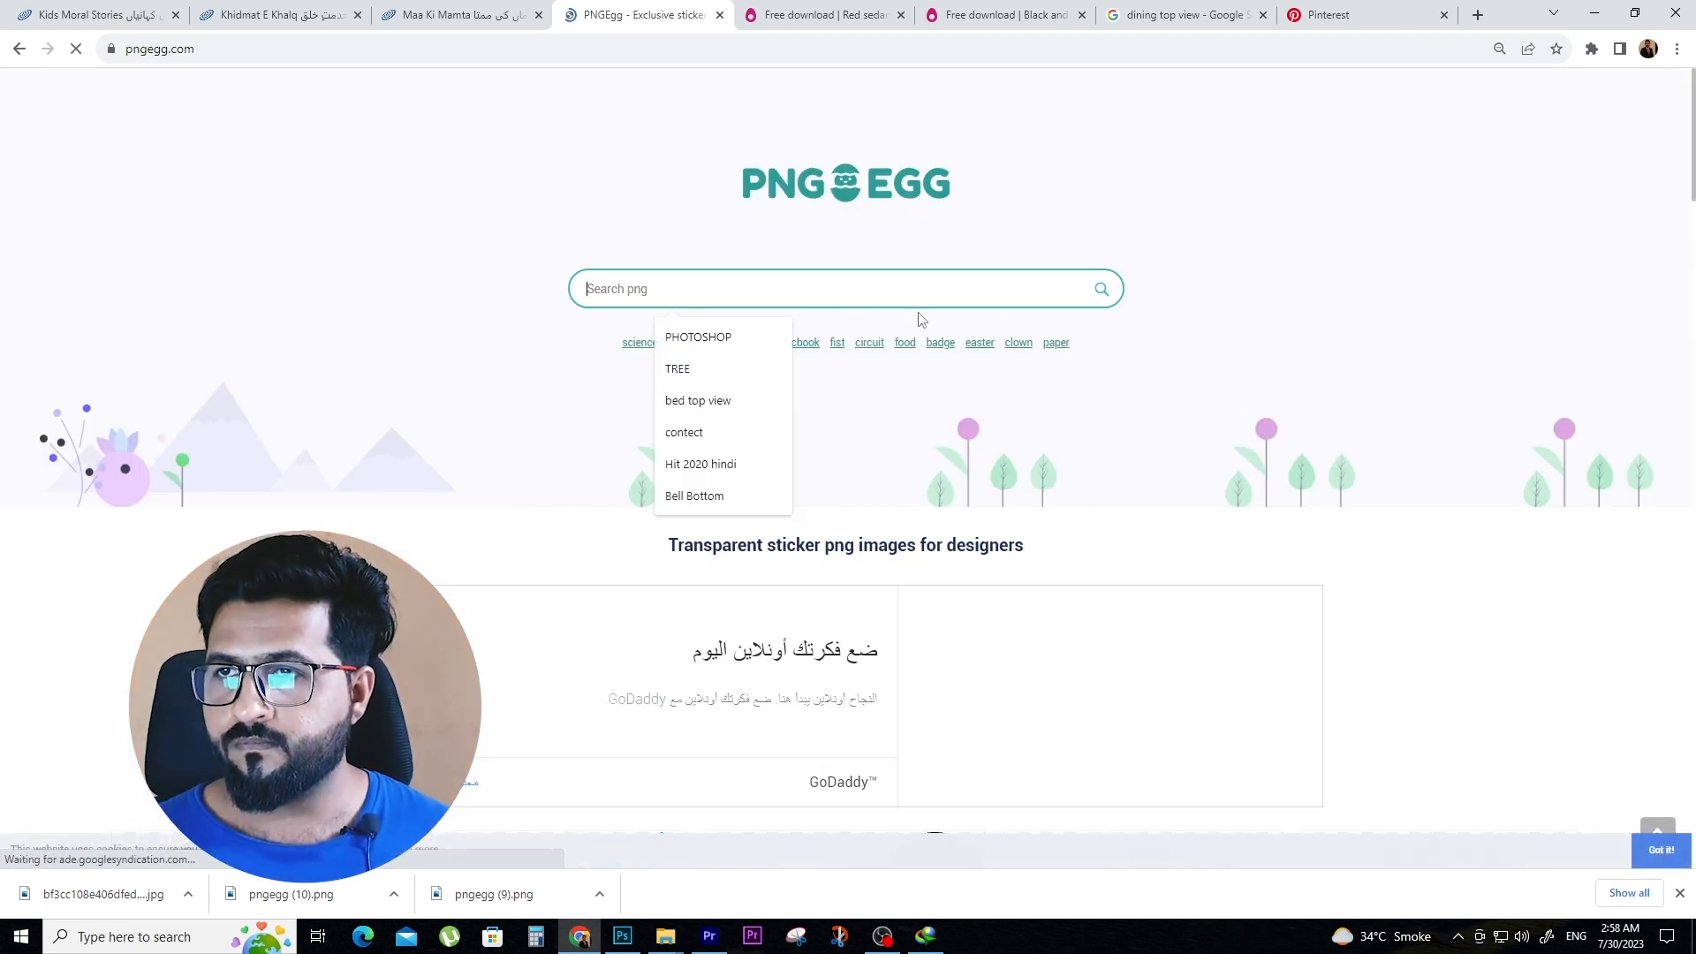
text(plants )
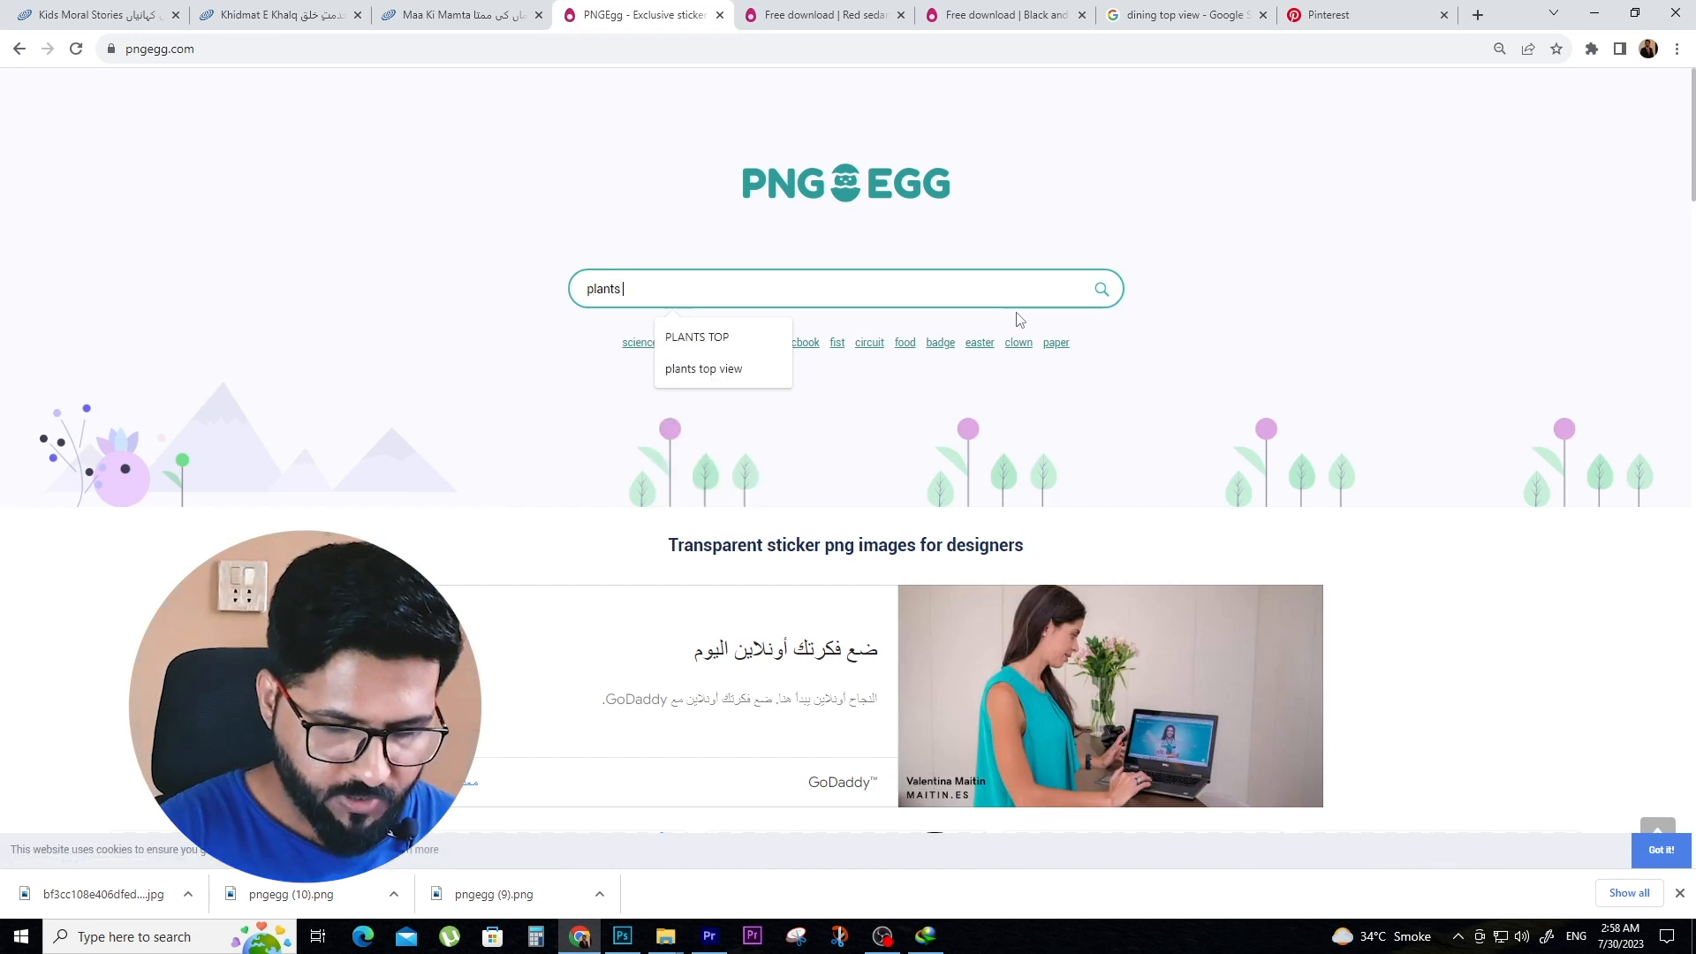
text(top view)
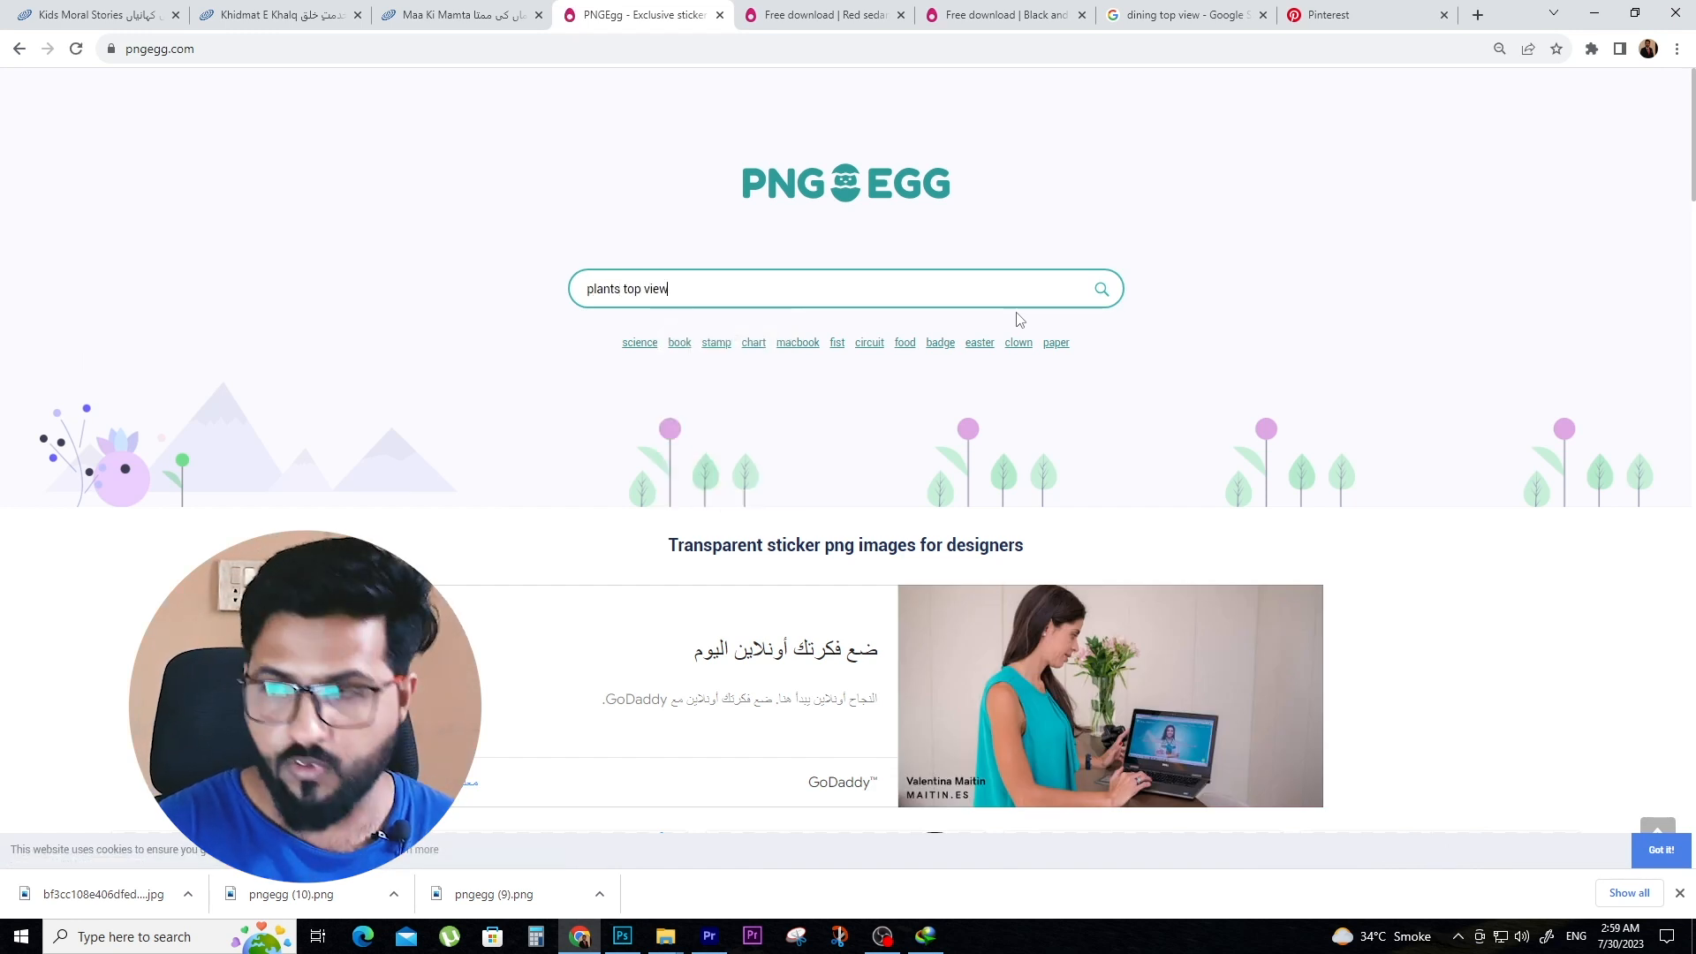
key(Return)
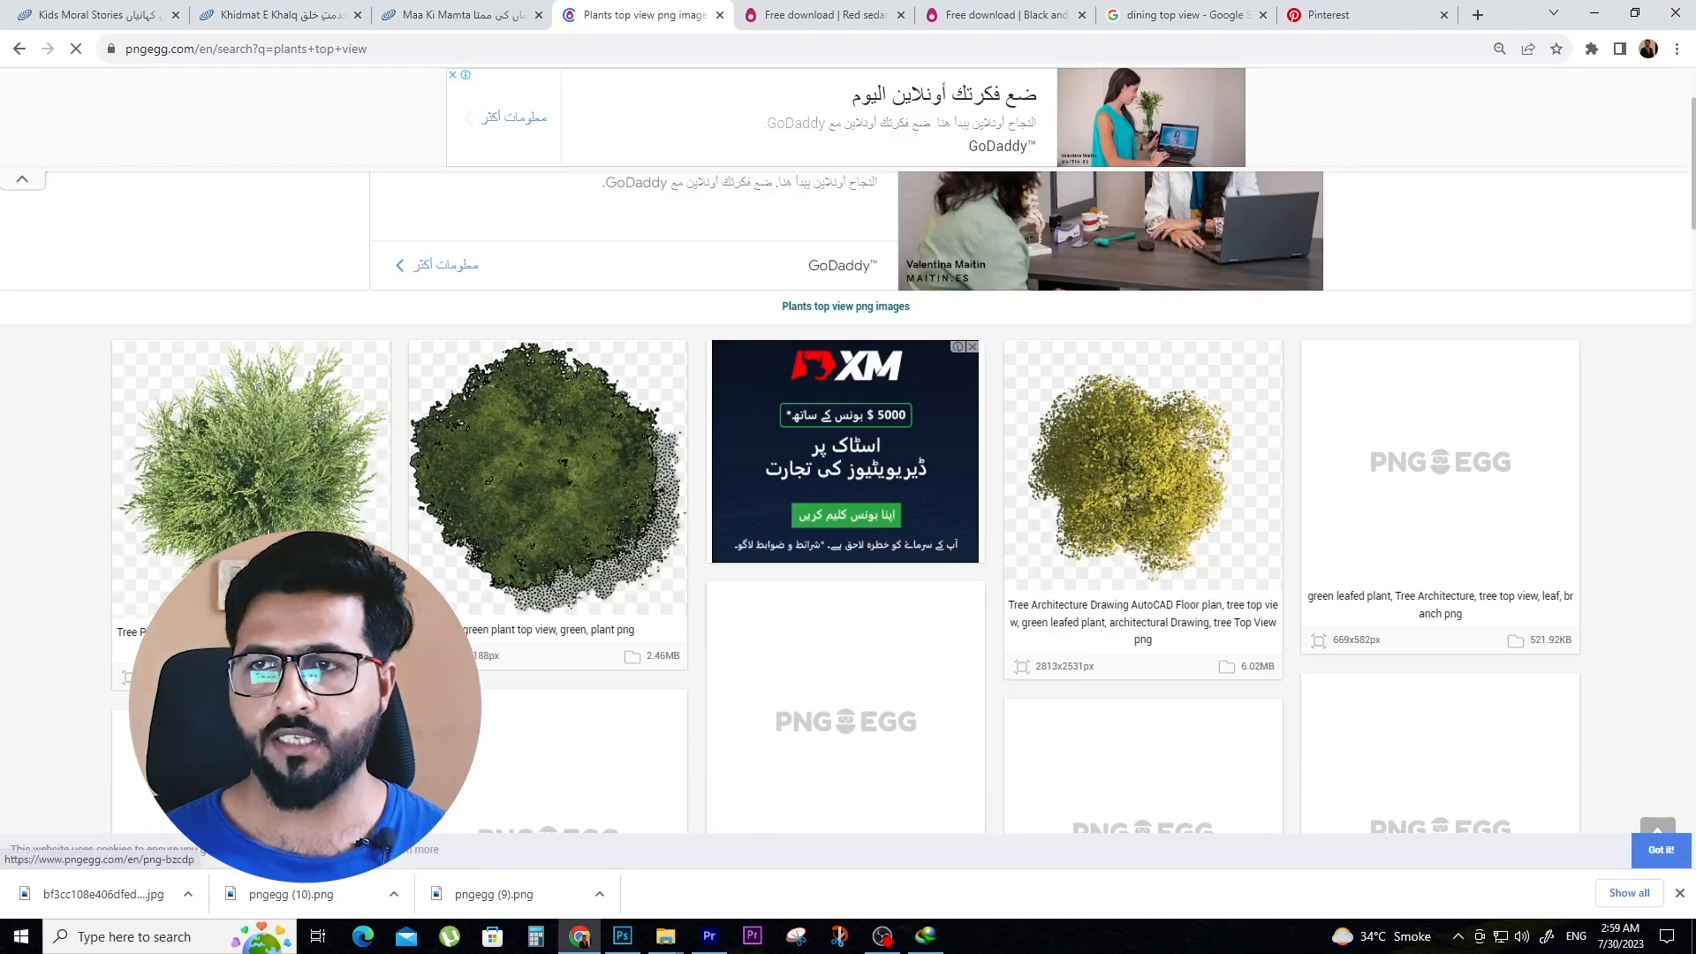
scroll(895, 436, down, 3)
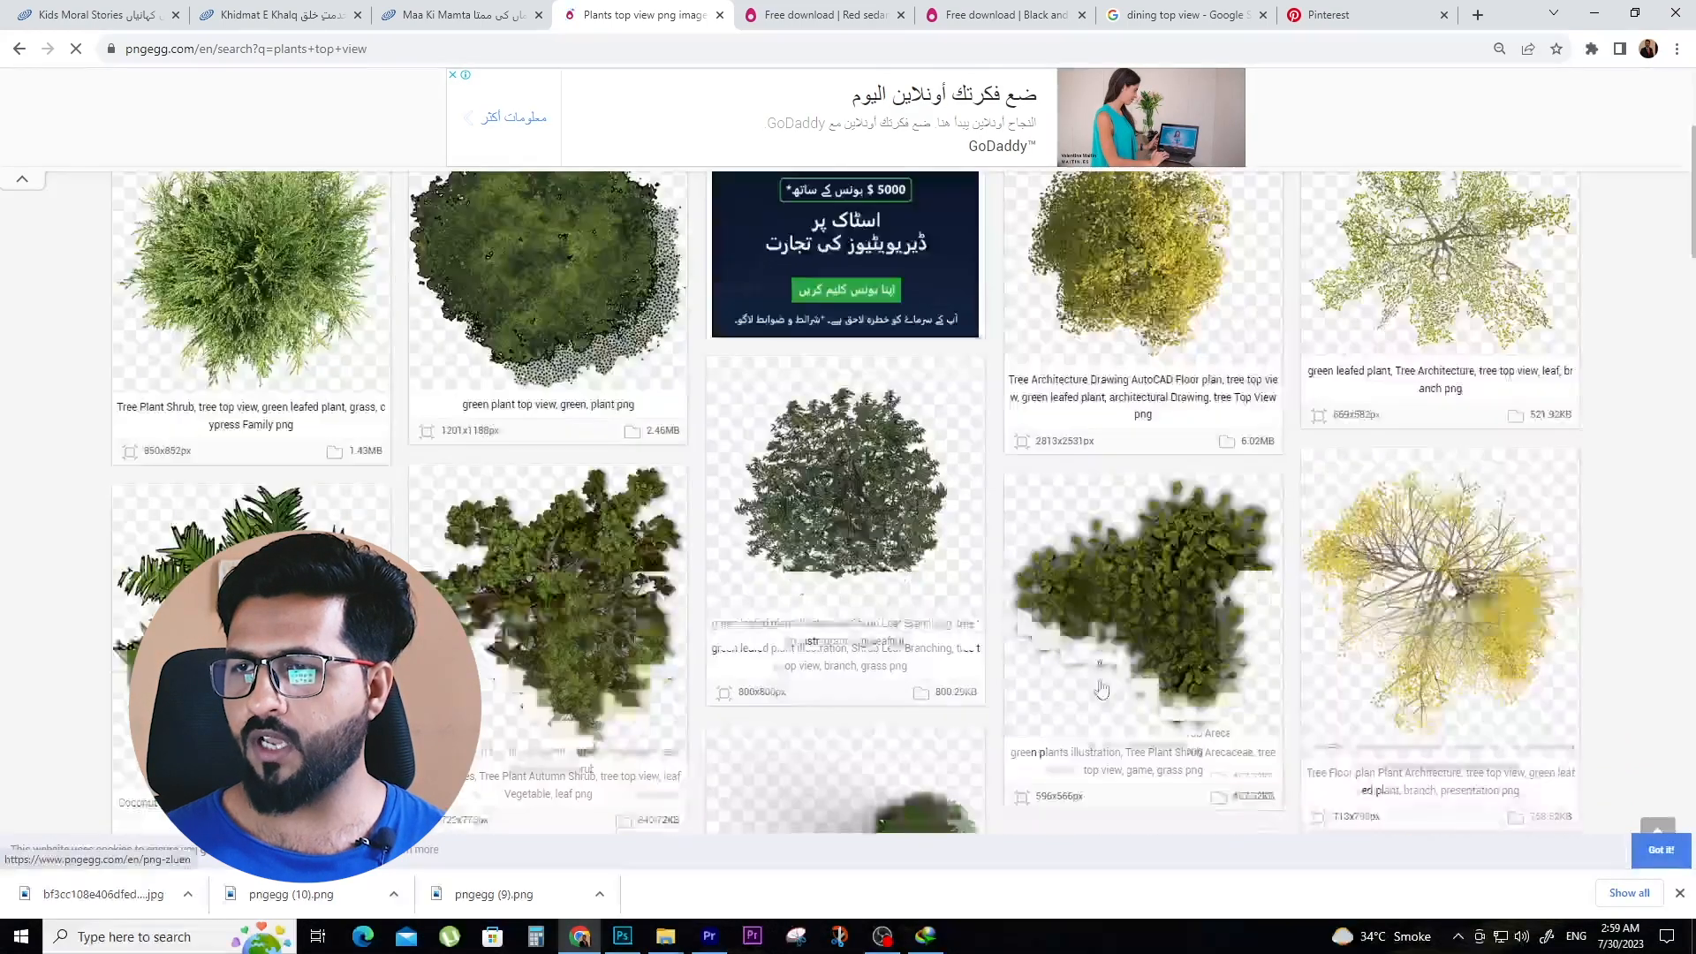
click(244, 390)
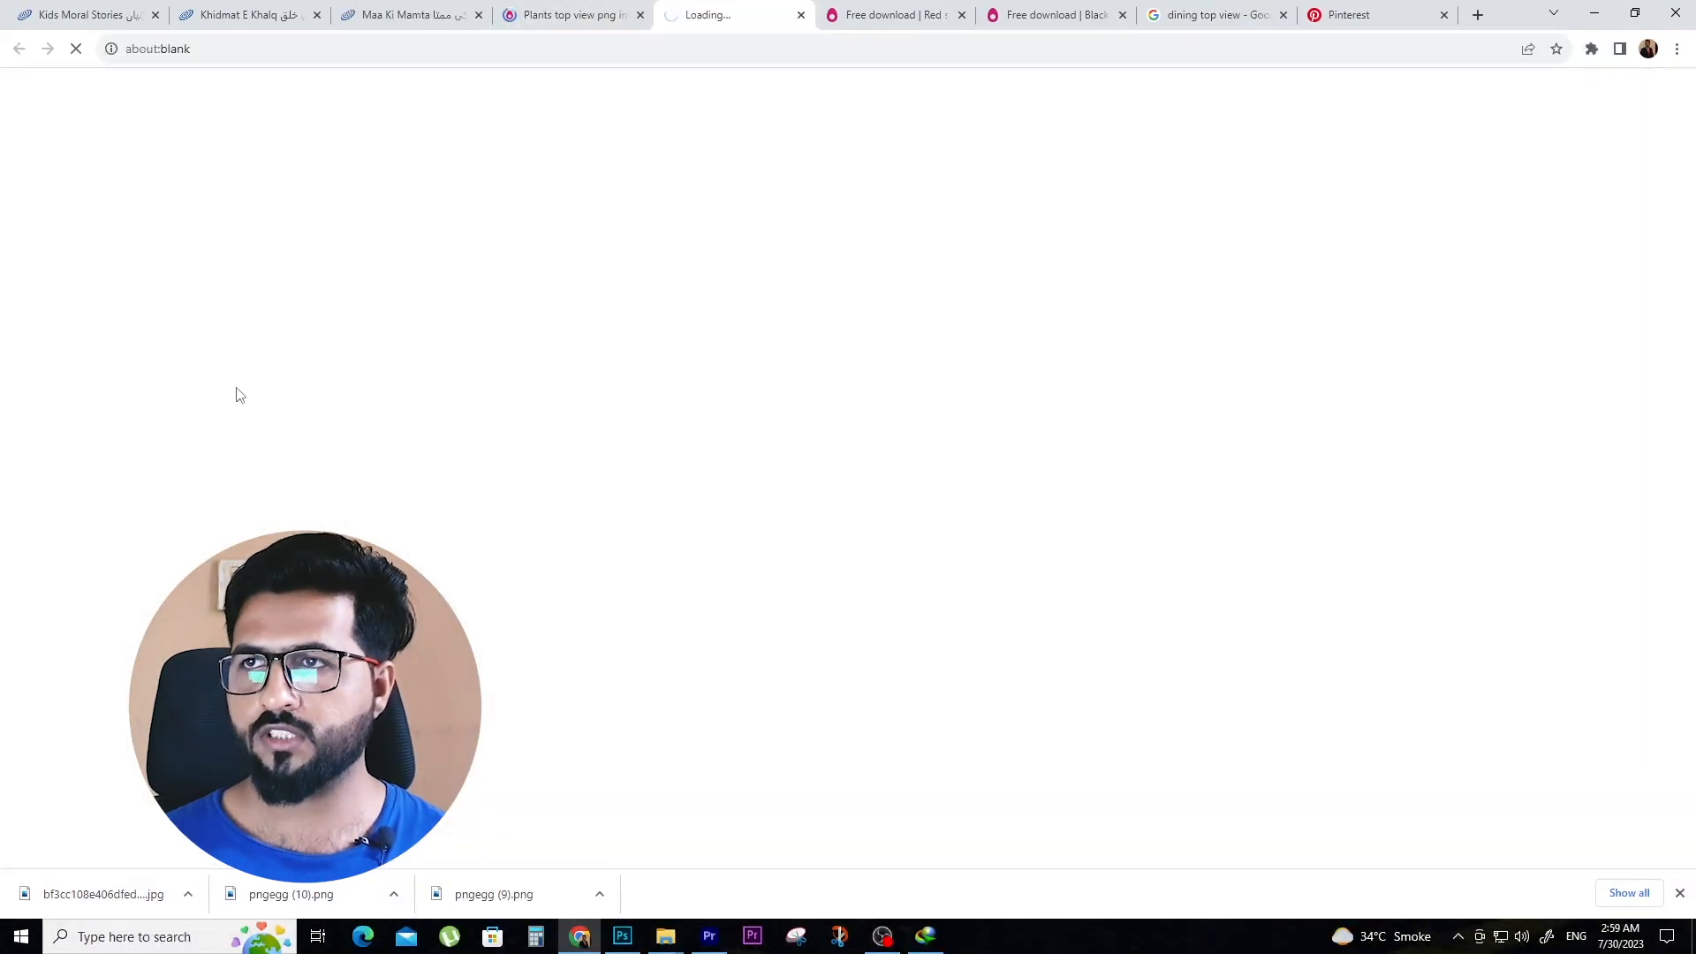